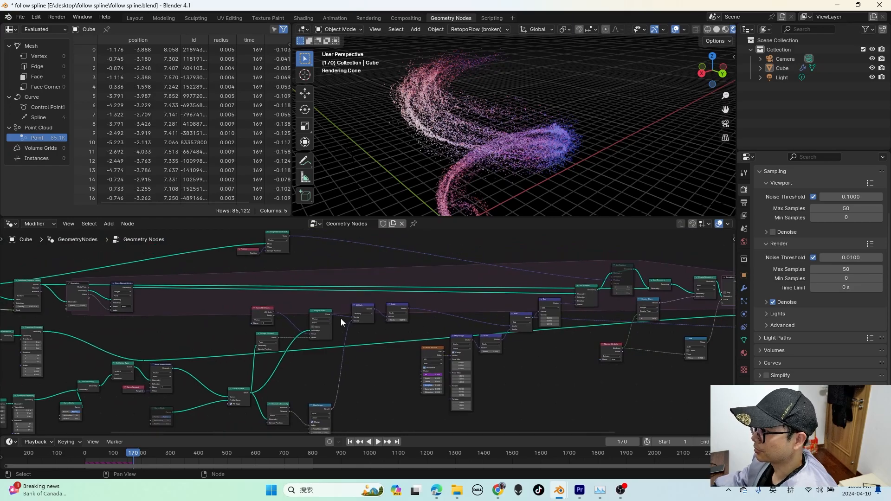
Examine the finished spiral particle flow in the 3D viewport from several angles and distances
{"action": "mouse_move", "coordinate": [492, 133]}
{"action": "middle_mouse_down"}
{"action": "mouse_move", "coordinate": [457, 134]}
{"action": "mouse_move", "coordinate": [483, 155]}
{"action": "mouse_move", "coordinate": [483, 119]}
{"action": "mouse_move", "coordinate": [470, 209]}
{"action": "mouse_move", "coordinate": [486, 146]}
{"action": "middle_mouse_up"}
{"action": "scroll", "coordinate": [469, 206], "scroll_direction": "up", "scroll_amount": 2}
{"action": "scroll", "coordinate": [481, 148], "scroll_direction": "up", "scroll_amount": 3}
{"action": "middle_click_drag", "start_coordinate": [444, 181], "coordinate": [535, 168], "text": "shift"}
{"action": "left_click", "coordinate": [474, 176]}
{"action": "left_click", "coordinate": [504, 176]}
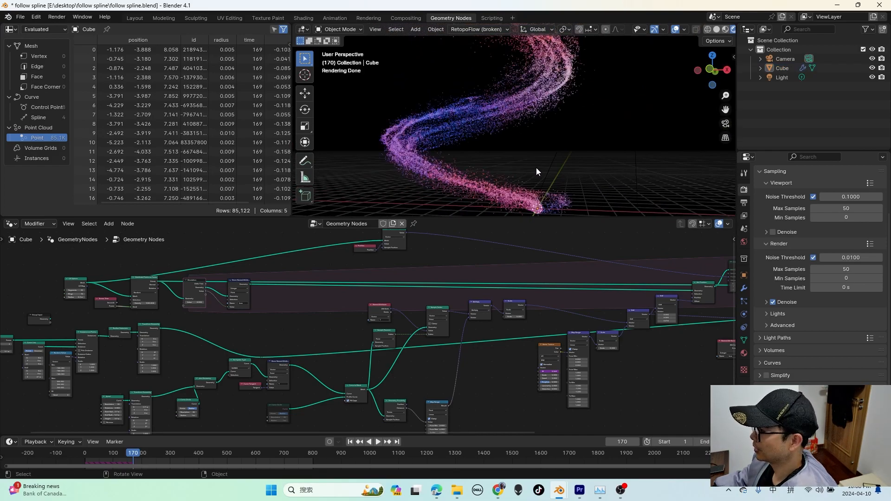
{"action": "middle_click_drag", "start_coordinate": [492, 182], "coordinate": [434, 182]}
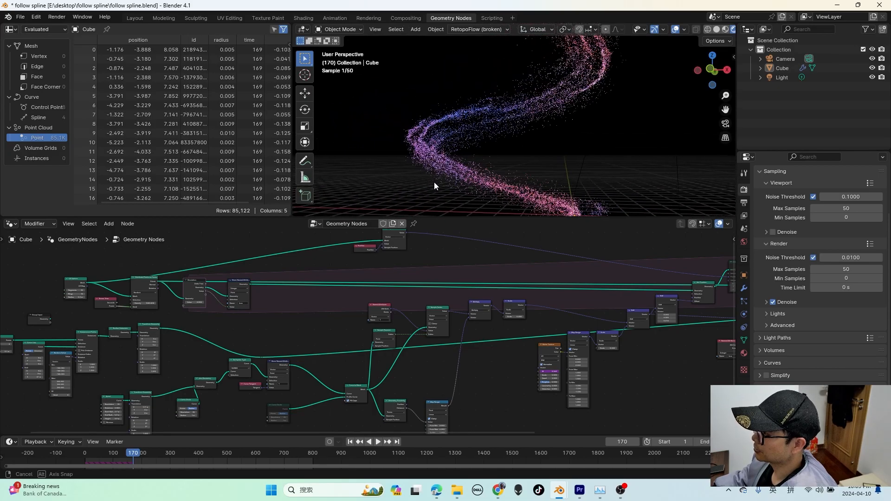
{"action": "left_click", "coordinate": [467, 149]}
{"action": "middle_click_drag", "start_coordinate": [467, 149], "coordinate": [519, 135]}
{"action": "scroll", "coordinate": [519, 135], "scroll_direction": "up", "scroll_amount": 2}
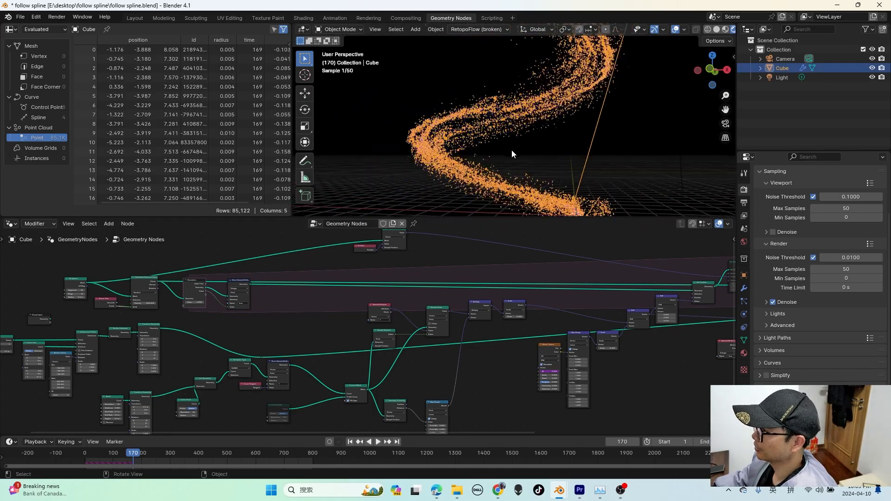
{"action": "scroll", "coordinate": [511, 149], "scroll_direction": "down", "scroll_amount": 2}
{"action": "middle_click_drag", "start_coordinate": [530, 173], "coordinate": [539, 194], "text": "shift"}
{"action": "scroll", "coordinate": [536, 179], "scroll_direction": "up", "scroll_amount": 2}
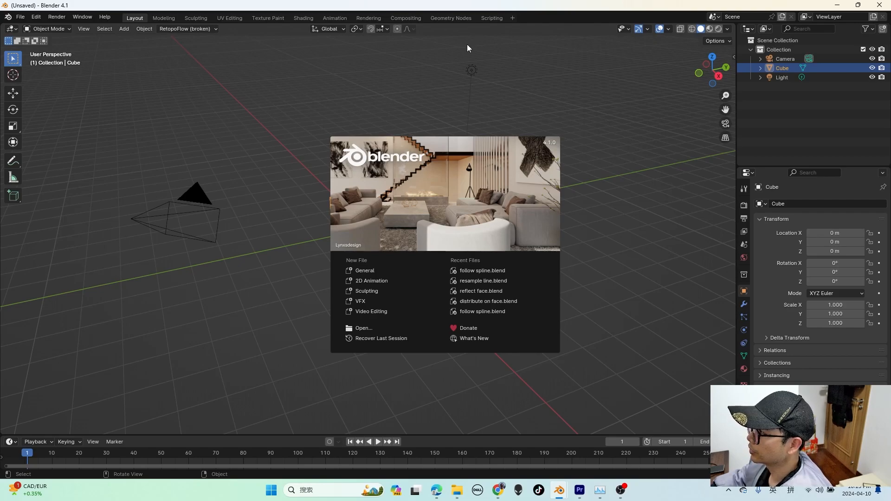
Create a new geometry node tree on the cube in the Geometry Nodes workspace and disconnect Group Input from Group Output
{"action": "left_click", "coordinate": [460, 18]}
{"action": "left_click", "coordinate": [459, 18]}
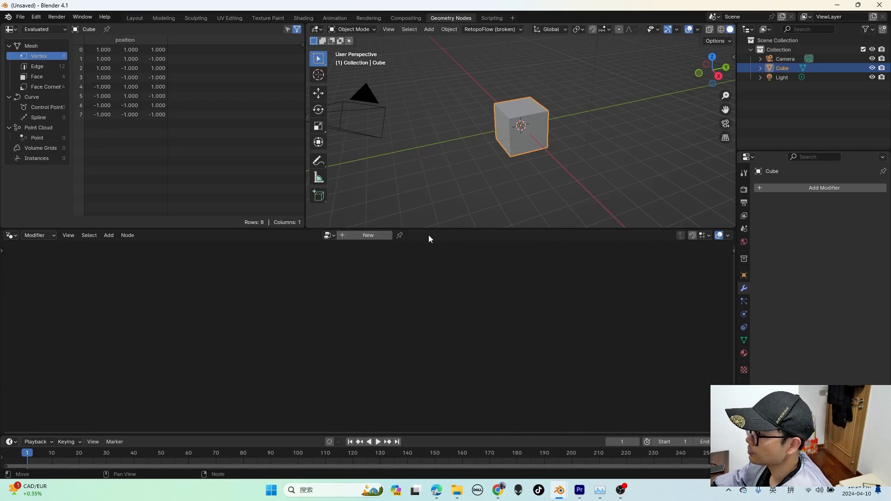
{"action": "left_click_drag", "start_coordinate": [438, 230], "coordinate": [441, 168]}
{"action": "left_click", "coordinate": [364, 177]}
{"action": "left_click_drag", "start_coordinate": [279, 291], "coordinate": [116, 280]}
{"action": "right_click_drag", "start_coordinate": [182, 304], "coordinate": [237, 234], "text": "ctrl"}
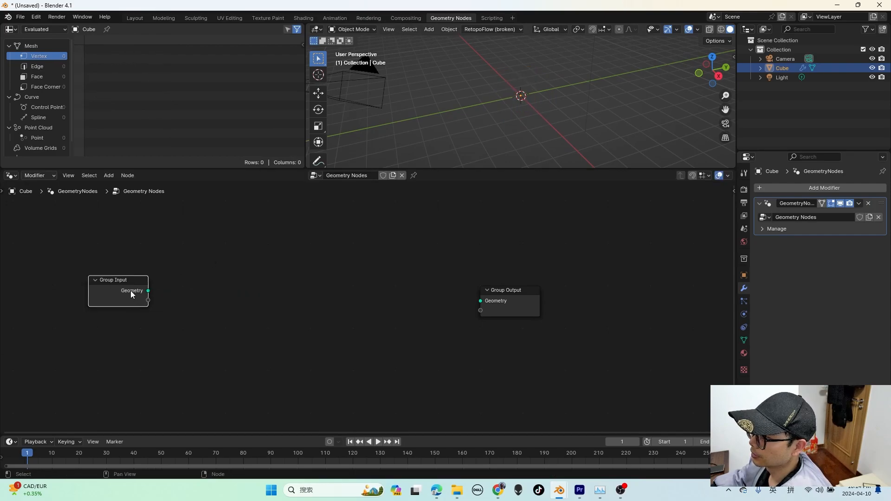
{"action": "left_click_drag", "start_coordinate": [133, 294], "coordinate": [67, 289]}
Add a Simulation Zone between Group Input and Group Output, moving Group Output away to make room
{"action": "key", "text": "shift+a"}
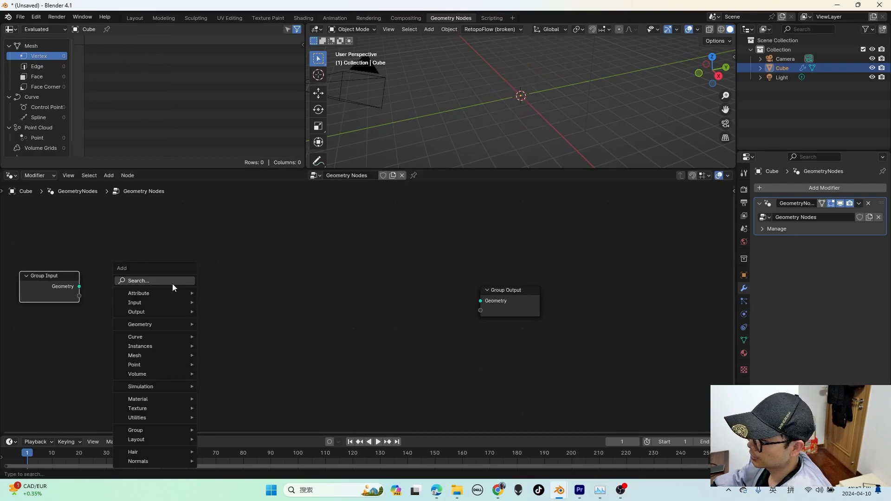
{"action": "left_click", "coordinate": [171, 283]}
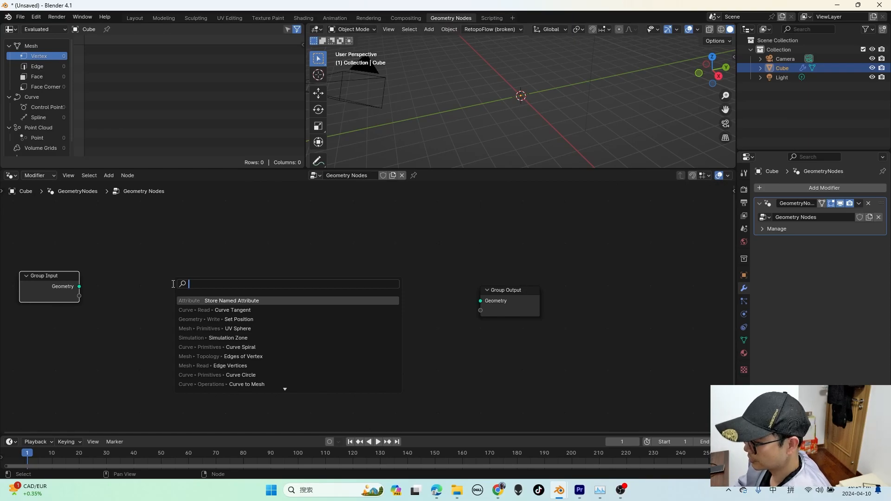
{"action": "type", "text": "simu"}
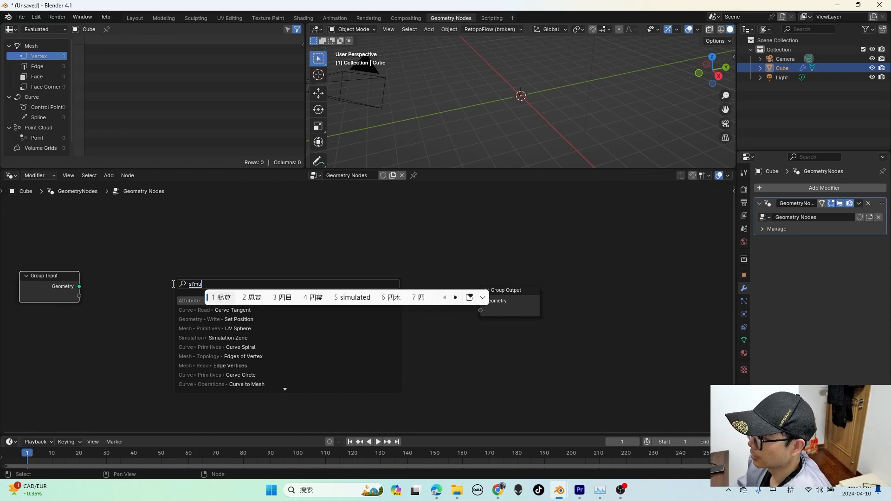
{"action": "key", "text": "shift"}
{"action": "left_click", "coordinate": [214, 301]}
{"action": "left_click", "coordinate": [304, 270]}
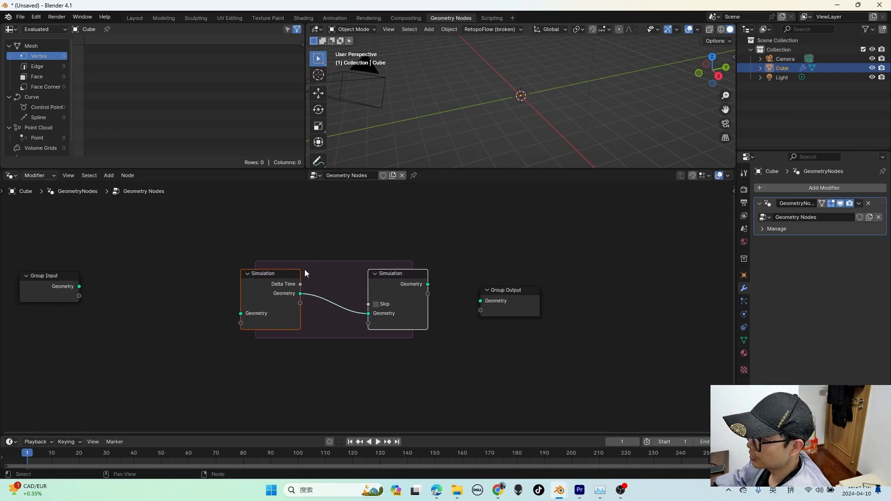
{"action": "left_click_drag", "start_coordinate": [511, 310], "coordinate": [604, 310]}
Add a UV Sphere node between Group Input and the simulation zone, spacing the nodes apart
{"action": "key", "text": "shift+a"}
{"action": "left_click", "coordinate": [146, 272]}
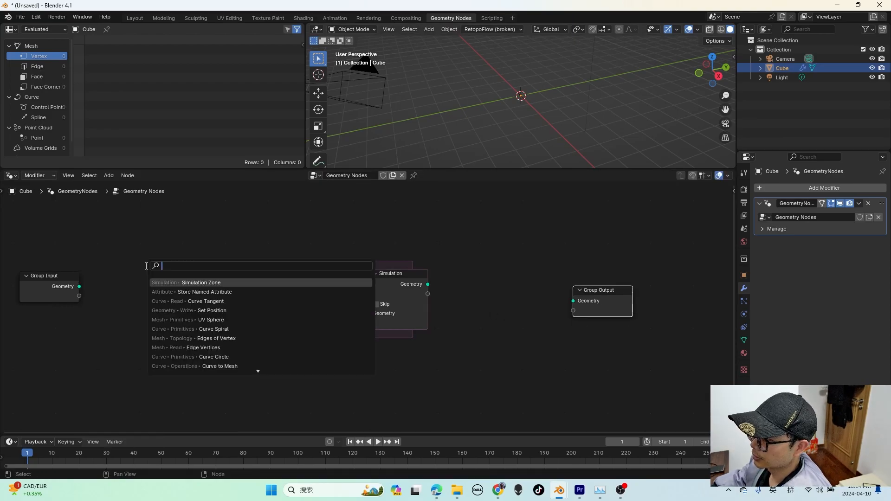
{"action": "type", "text": "spher"}
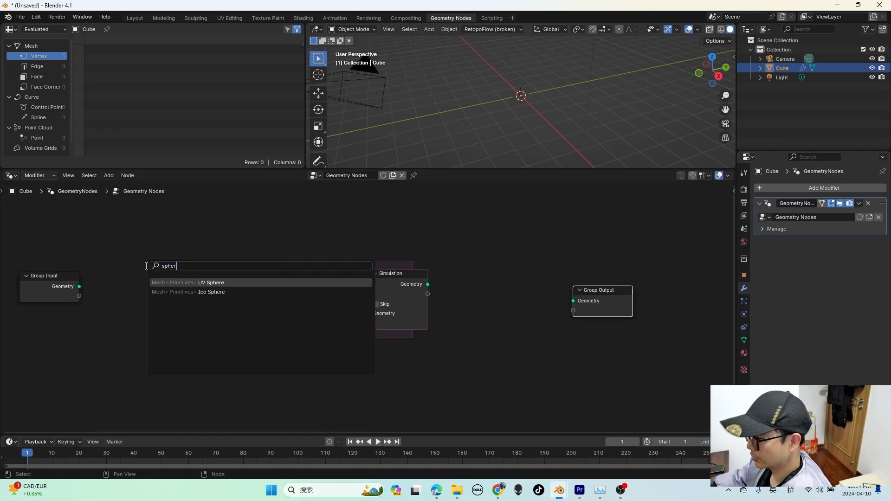
{"action": "key", "text": "Return"}
{"action": "left_click", "coordinate": [105, 274]}
{"action": "middle_click_drag", "start_coordinate": [104, 274], "coordinate": [131, 258]}
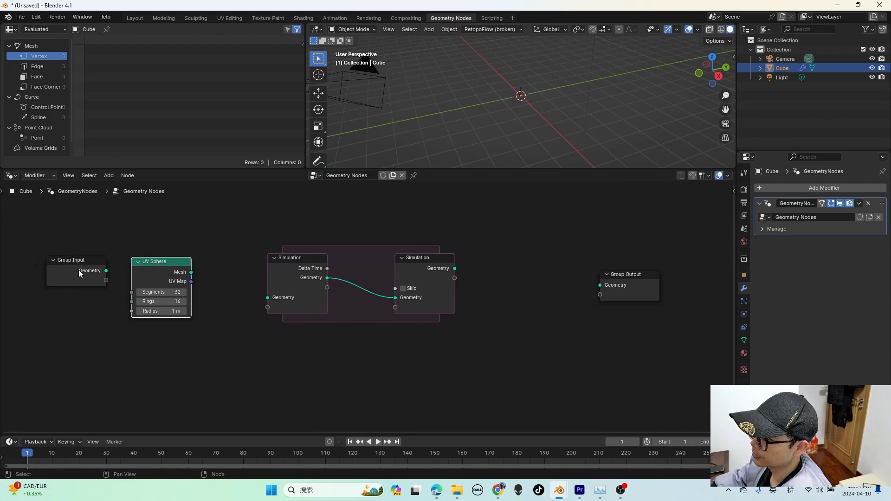
{"action": "left_click_drag", "start_coordinate": [79, 270], "coordinate": [30, 272]}
{"action": "left_click_drag", "start_coordinate": [135, 278], "coordinate": [112, 282]}
Insert a Set Position node into the geometry link inside the simulation zone
{"action": "middle_click_drag", "start_coordinate": [226, 292], "coordinate": [229, 285]}
{"action": "left_click", "coordinate": [432, 271]}
{"action": "key", "text": "shift+a"}
{"action": "type", "text": "setp"}
{"action": "key", "text": "Return"}
{"action": "left_click", "coordinate": [390, 253]}
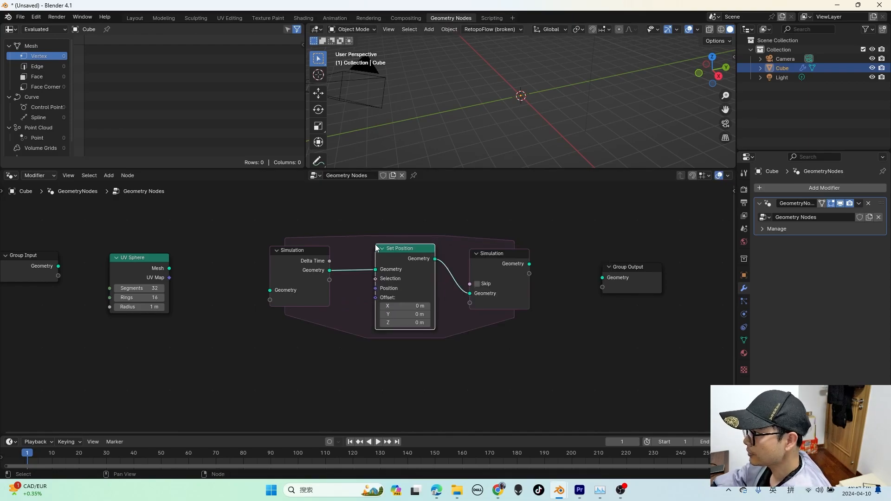
Add a Curve Spiral node and place it below the UV Sphere node
{"action": "middle_click_drag", "start_coordinate": [177, 377], "coordinate": [220, 361]}
{"action": "key", "text": "shift+a"}
{"action": "type", "text": "s"}
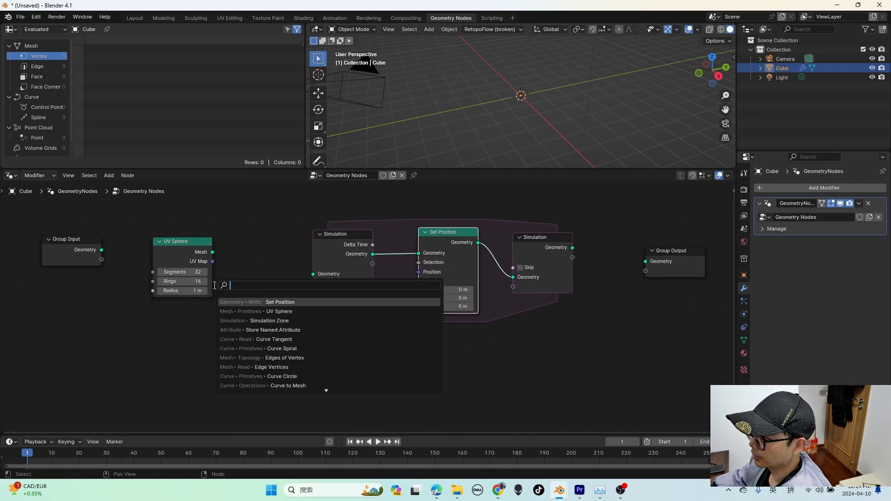
{"action": "type", "text": "PIRAL"}
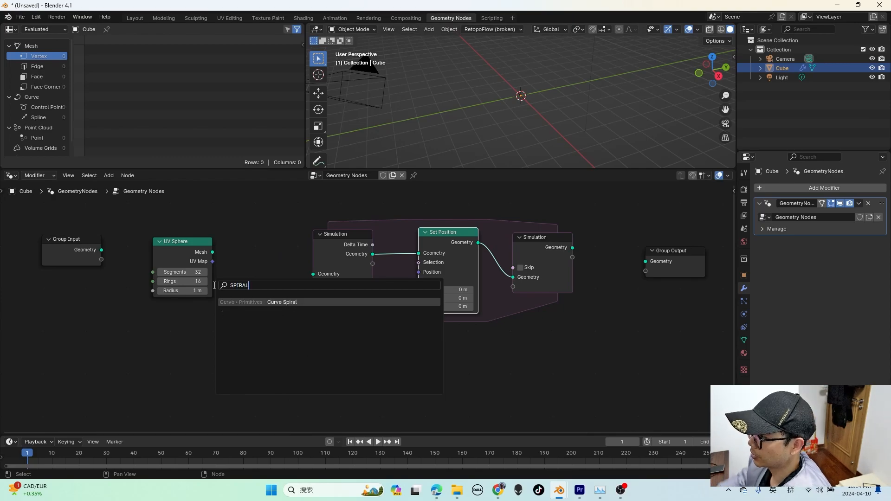
{"action": "key", "text": "Return"}
{"action": "left_click", "coordinate": [184, 347]}
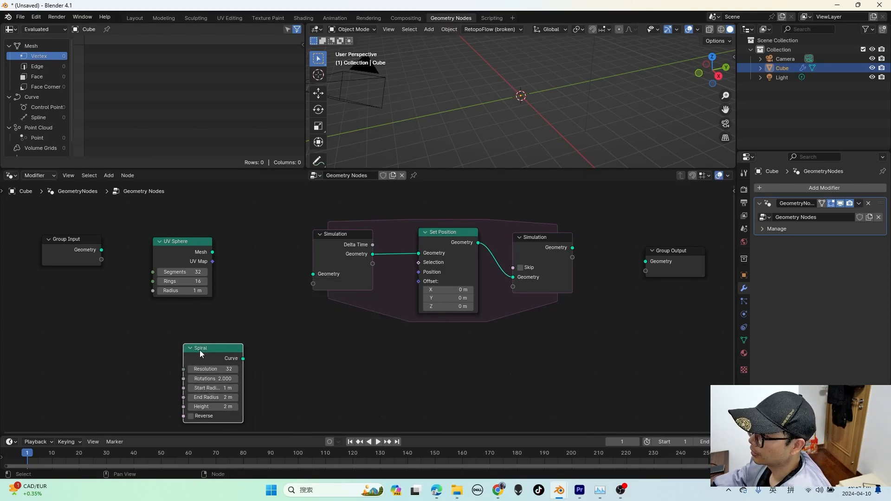
{"action": "left_click_drag", "start_coordinate": [201, 354], "coordinate": [184, 356]}
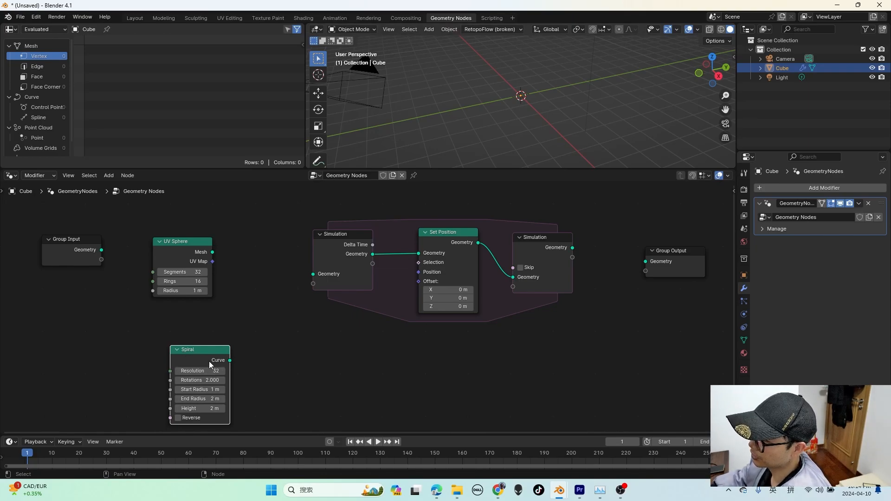
{"action": "left_click_drag", "start_coordinate": [209, 361], "coordinate": [186, 365]}
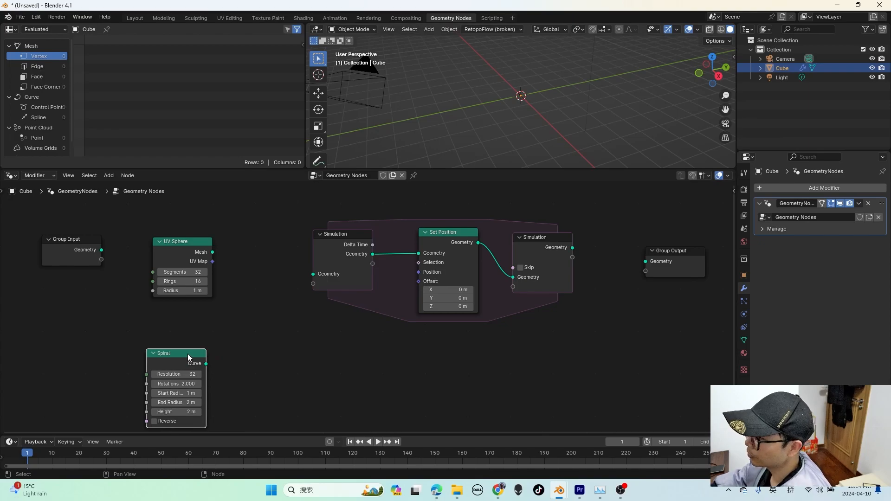
{"action": "middle_click_drag", "start_coordinate": [188, 354], "coordinate": [194, 342]}
Add a Curve Tangent node beside the Spiral node
{"action": "left_click_drag", "start_coordinate": [186, 344], "coordinate": [252, 369]}
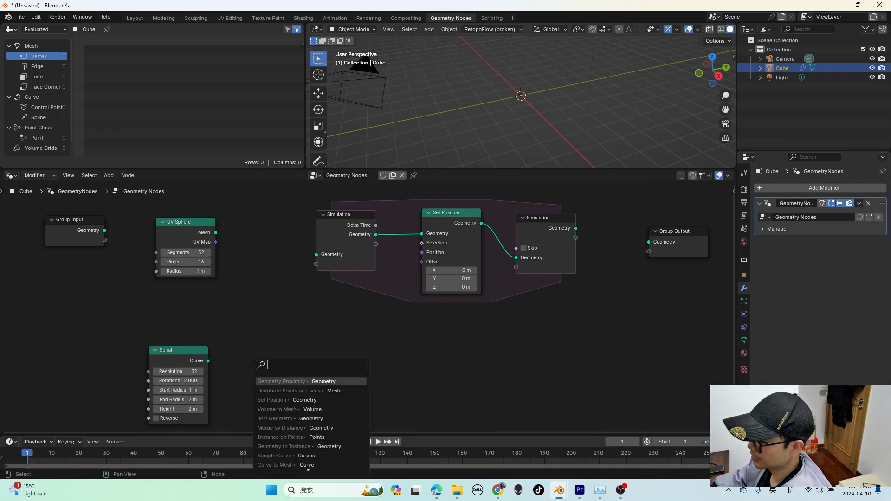
{"action": "type", "text": "TANG"}
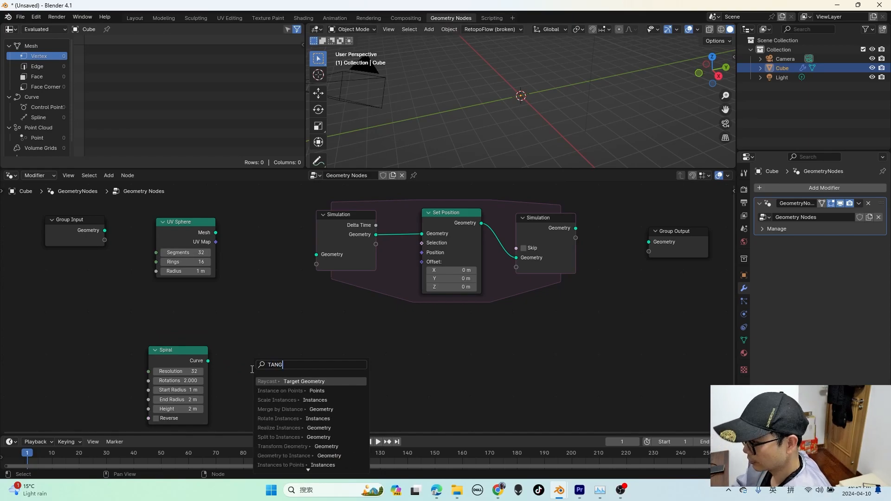
{"action": "key", "text": "Return"}
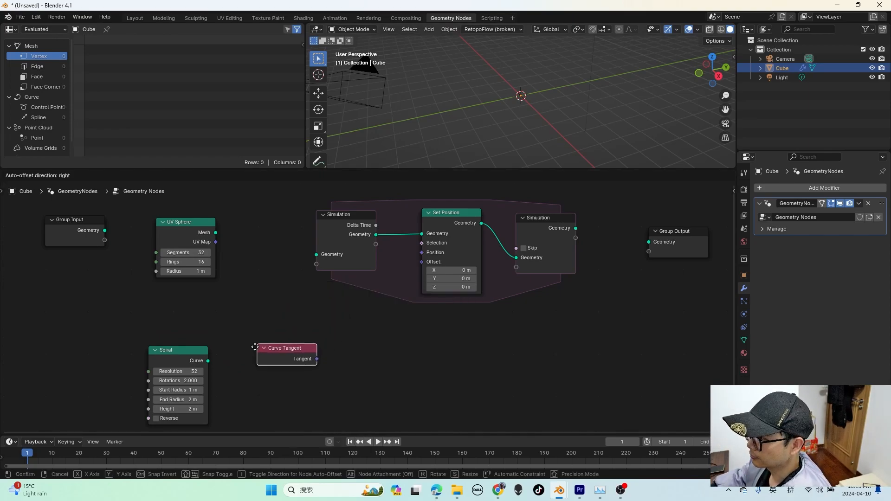
{"action": "left_click", "coordinate": [216, 367]}
{"action": "scroll", "coordinate": [204, 364], "scroll_direction": "down", "scroll_amount": 1}
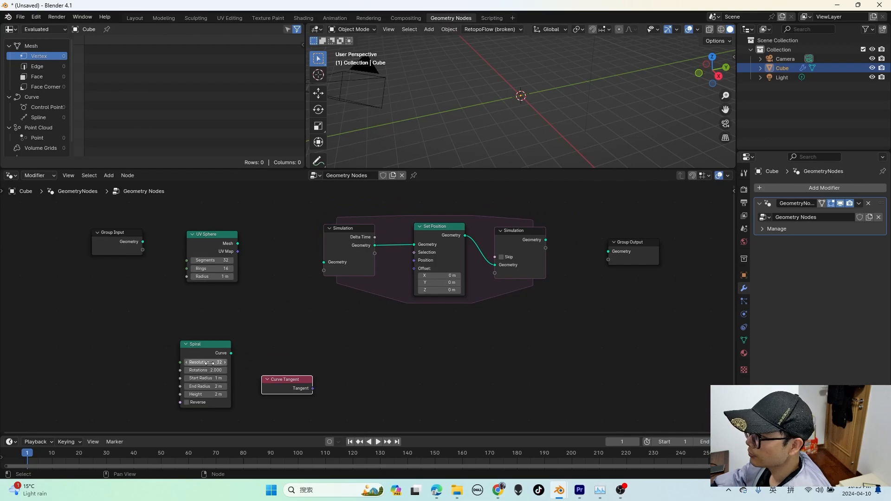
Connect the UV Sphere mesh to the simulation's input geometry and the simulation's output geometry to Group Output
{"action": "left_click_drag", "start_coordinate": [218, 234], "coordinate": [324, 261]}
{"action": "left_click_drag", "start_coordinate": [544, 240], "coordinate": [608, 252]}
{"action": "scroll", "coordinate": [285, 235], "scroll_direction": "up", "scroll_amount": 1}
{"action": "middle_click_drag", "start_coordinate": [285, 235], "coordinate": [326, 241]}
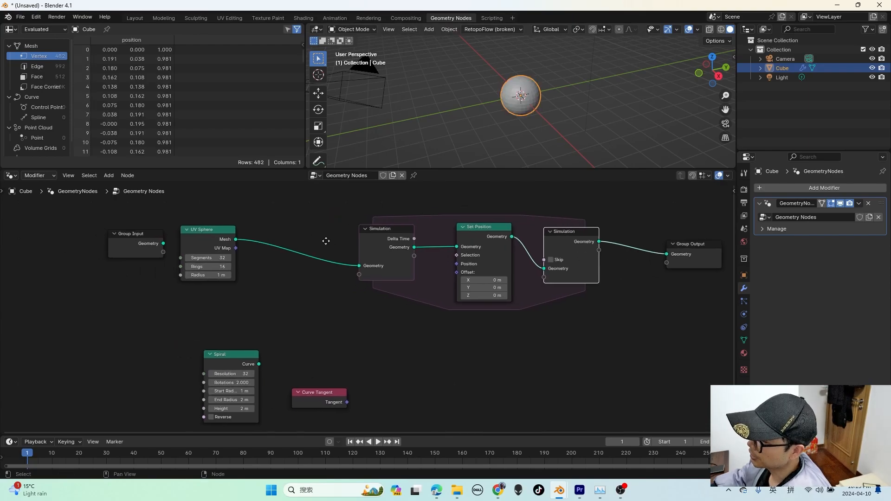
Insert a Distribute Points on Faces node between the UV Sphere and the simulation zone
{"action": "key", "text": "shift+a"}
{"action": "type", "text": "dist"}
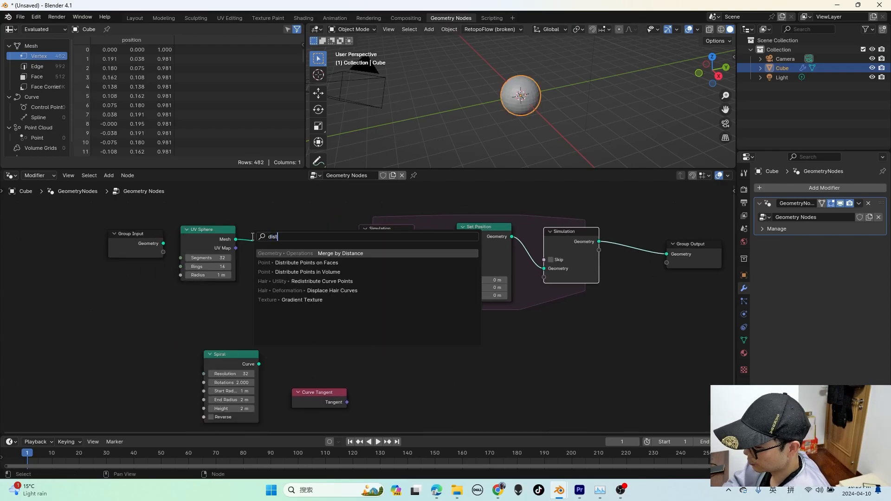
{"action": "left_click", "coordinate": [297, 263]}
{"action": "left_click", "coordinate": [257, 226]}
{"action": "middle_click_drag", "start_coordinate": [291, 258], "coordinate": [275, 255]}
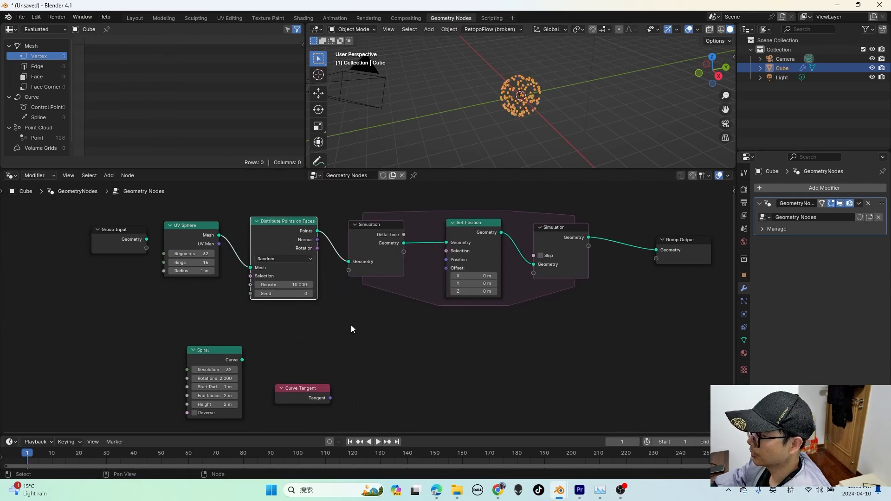
Rearrange the Spiral and Curve Tangent nodes and move Set Position, the simulation output and Group Output farther along to free space
{"action": "middle_click_drag", "start_coordinate": [348, 325], "coordinate": [341, 321]}
{"action": "left_click_drag", "start_coordinate": [222, 349], "coordinate": [219, 371]}
{"action": "middle_click_drag", "start_coordinate": [224, 357], "coordinate": [213, 333]}
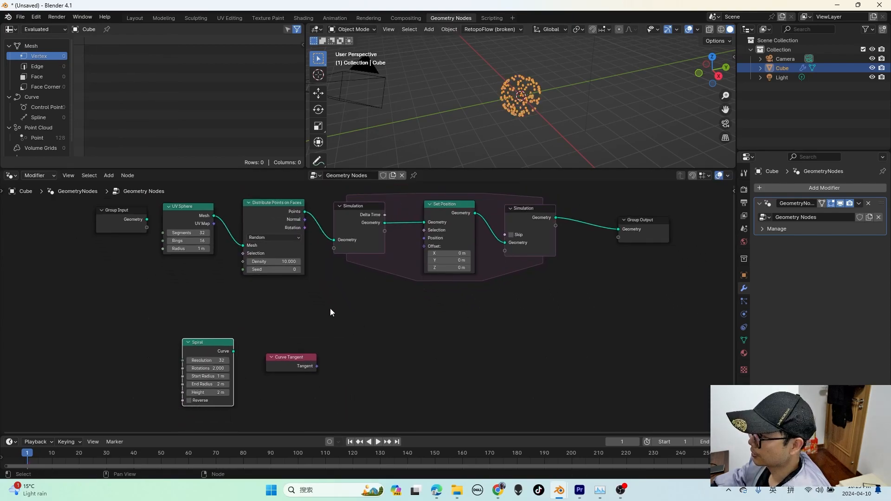
{"action": "left_click_drag", "start_coordinate": [282, 365], "coordinate": [276, 364]}
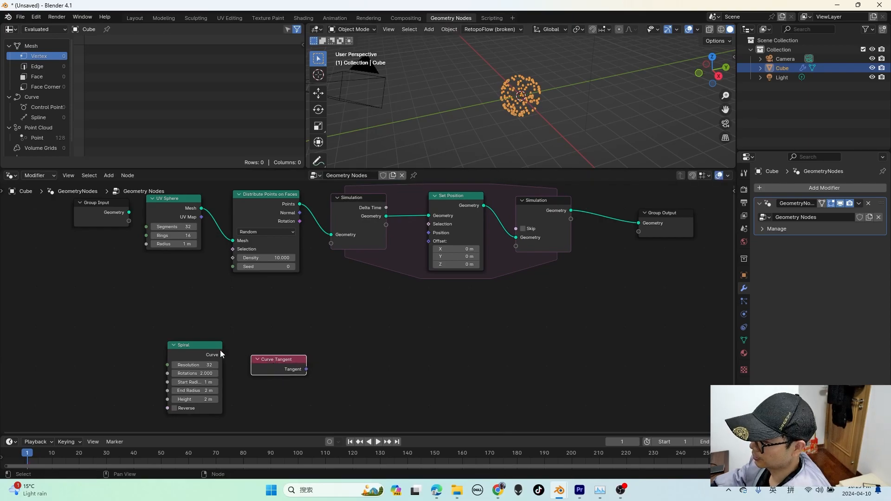
{"action": "scroll", "coordinate": [362, 307], "scroll_direction": "down", "scroll_amount": 1}
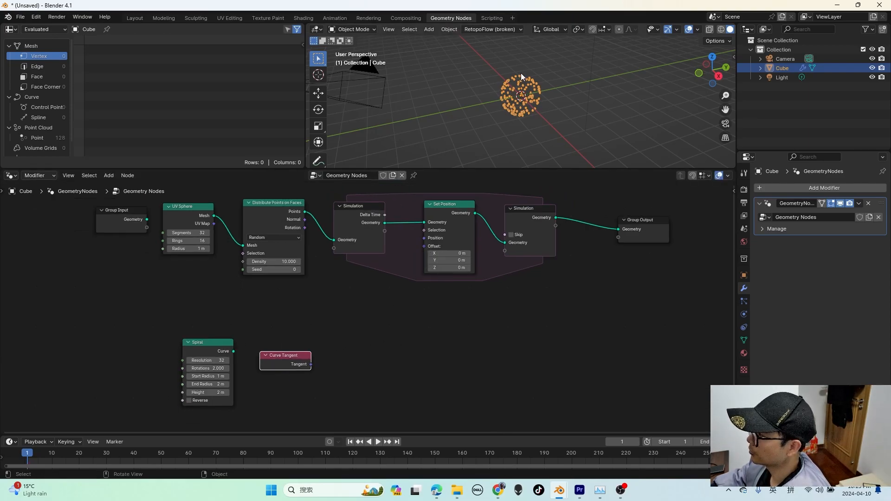
{"action": "left_click_drag", "start_coordinate": [633, 309], "coordinate": [543, 217]}
{"action": "left_click", "coordinate": [210, 342]}
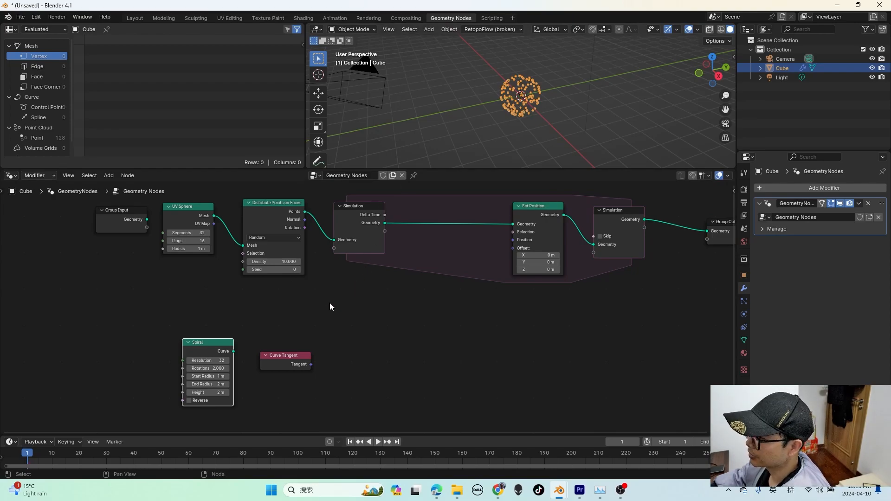
{"action": "scroll", "coordinate": [222, 351], "scroll_direction": "up", "scroll_amount": 2}
{"action": "left_click_drag", "start_coordinate": [256, 355], "coordinate": [250, 384]}
Add a Store Named Attribute node beside the Spiral node and shift Curve Tangent clear of it
{"action": "key", "text": "shift+a"}
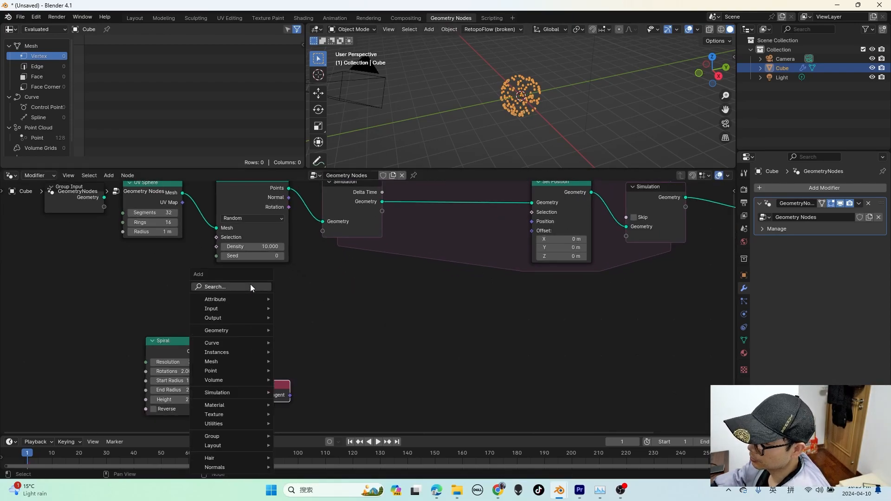
{"action": "type", "text": "sto"}
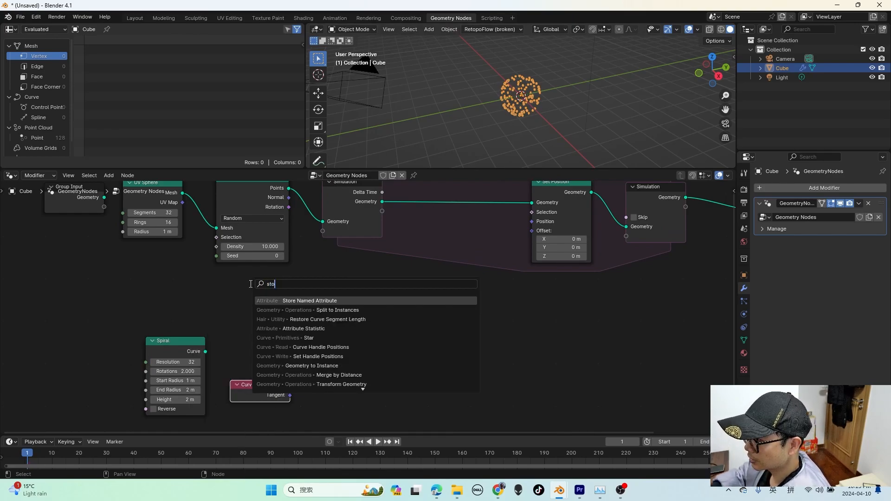
{"action": "key", "text": "Return"}
{"action": "left_click", "coordinate": [291, 314]}
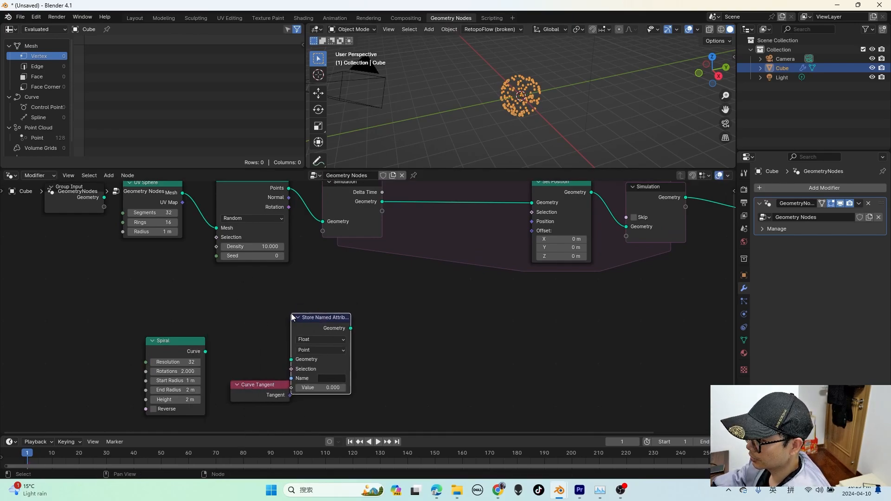
{"action": "left_click_drag", "start_coordinate": [252, 385], "coordinate": [238, 400]}
Set the Store Named Attribute node's data type to Vector and its domain to Spline
{"action": "left_click", "coordinate": [317, 339]}
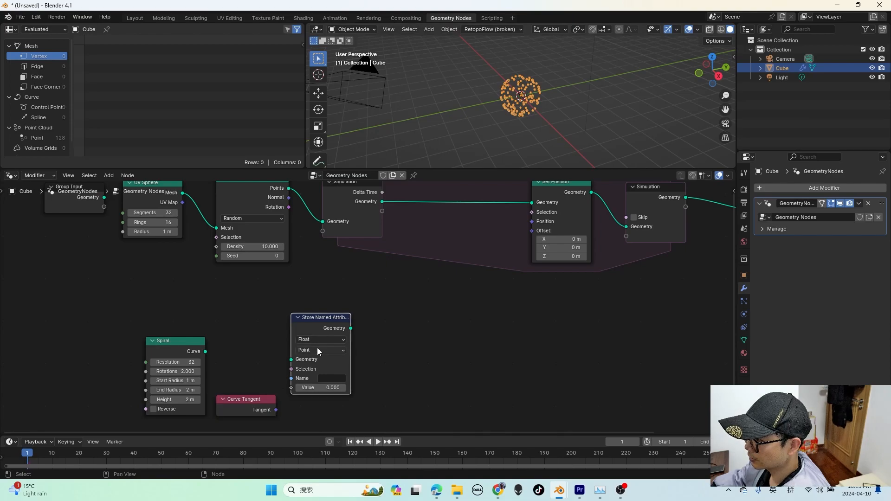
{"action": "left_click", "coordinate": [314, 379]}
{"action": "left_click", "coordinate": [315, 350]}
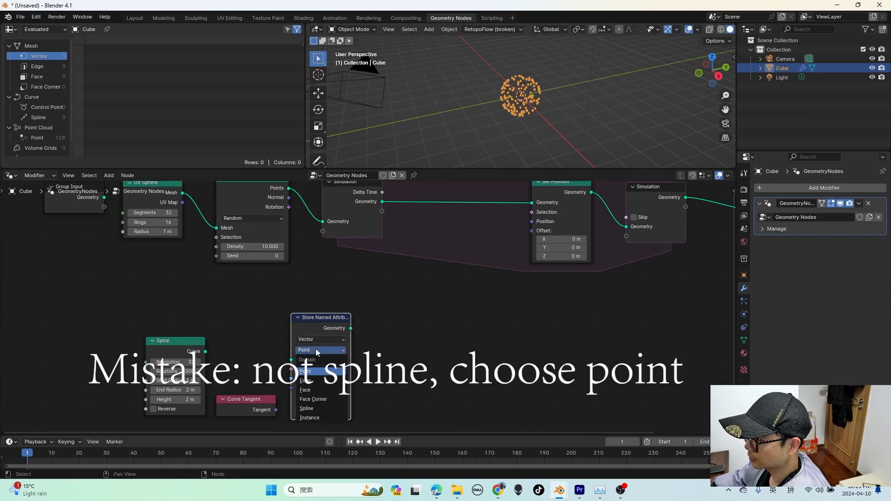
{"action": "left_click", "coordinate": [317, 408]}
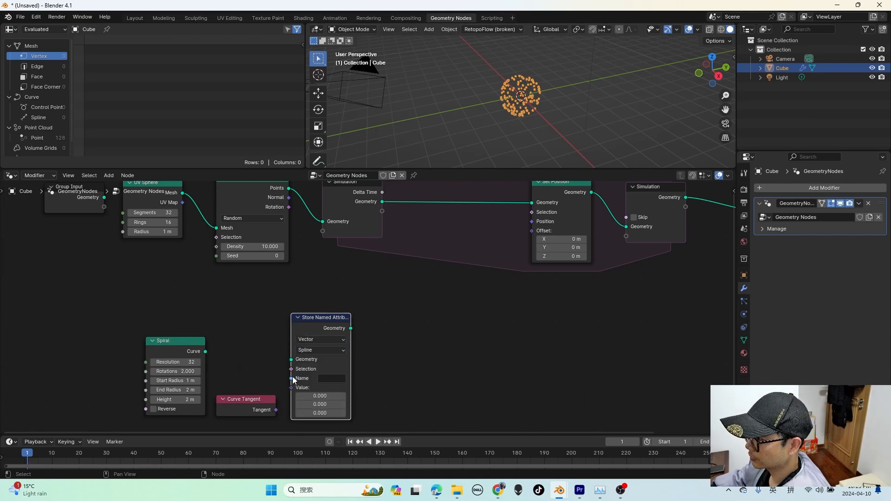
Feed the Spiral curve and the Curve Tangent into Store Named Attribute's geometry and value, and name the attribute tangent
{"action": "left_click_drag", "start_coordinate": [276, 410], "coordinate": [291, 389]}
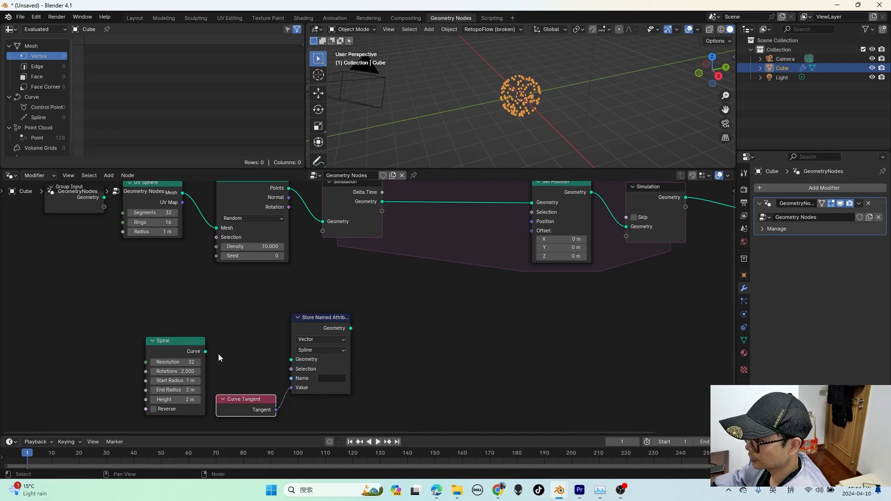
{"action": "left_click_drag", "start_coordinate": [205, 352], "coordinate": [293, 360]}
{"action": "scroll", "coordinate": [319, 378], "scroll_direction": "up", "scroll_amount": 1}
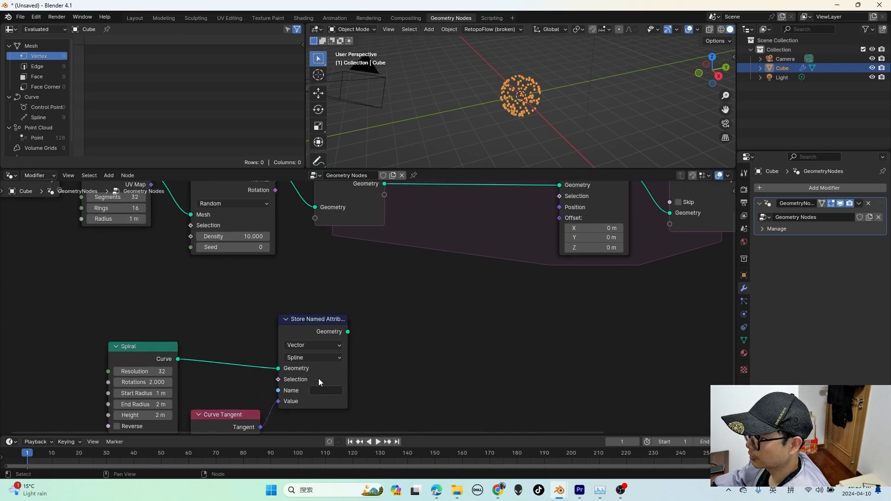
{"action": "middle_click_drag", "start_coordinate": [318, 378], "coordinate": [316, 333]}
{"action": "left_click", "coordinate": [318, 336]}
{"action": "type", "text": "tangent"}
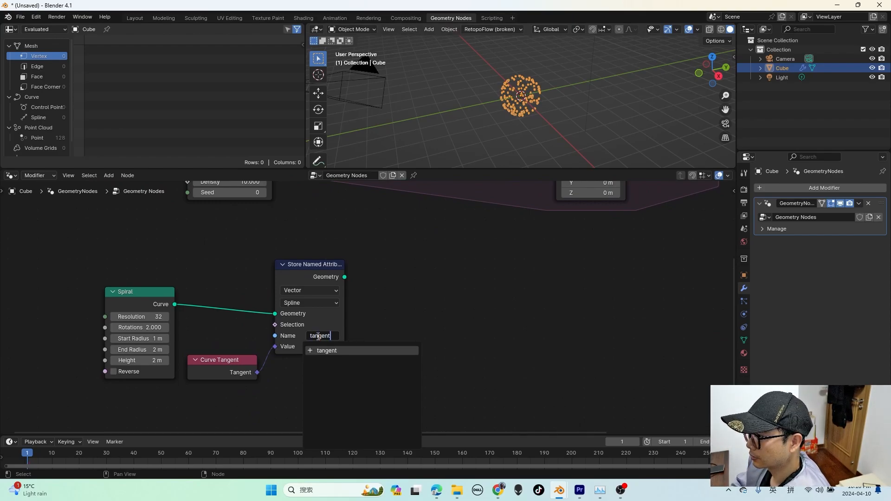
{"action": "key", "text": "Return"}
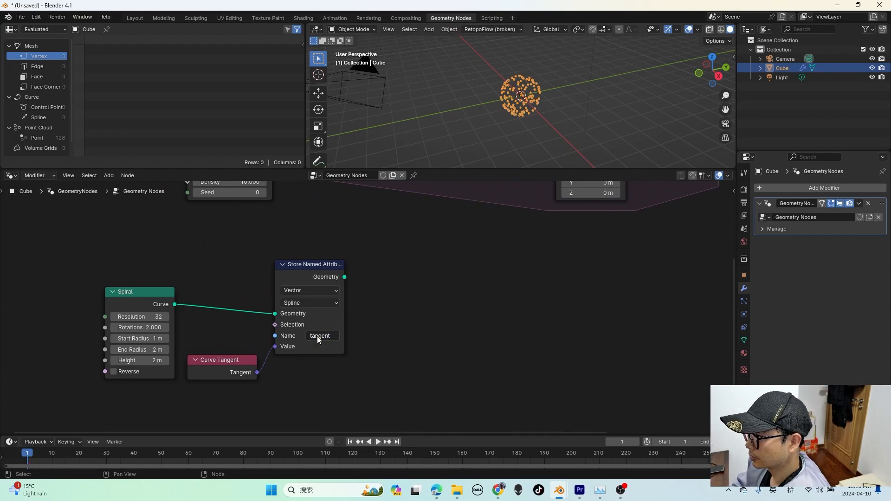
Move the Store Named Attribute and Curve Tangent nodes closer to the Spiral node
{"action": "scroll", "coordinate": [317, 336], "scroll_direction": "down", "scroll_amount": 1}
{"action": "middle_click_drag", "start_coordinate": [290, 340], "coordinate": [280, 351]}
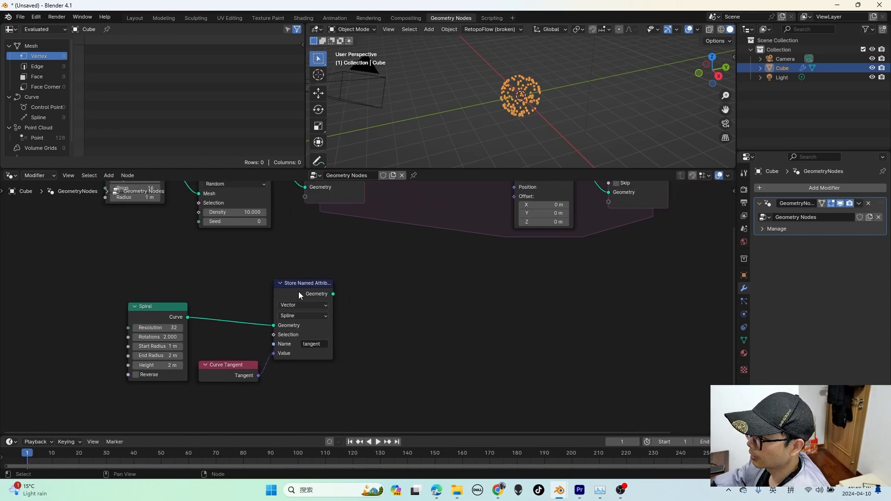
{"action": "left_click_drag", "start_coordinate": [299, 293], "coordinate": [286, 308]}
{"action": "left_click_drag", "start_coordinate": [236, 373], "coordinate": [222, 376]}
{"action": "middle_click_drag", "start_coordinate": [222, 376], "coordinate": [199, 379]}
Add a Curve to Mesh node fed by the Store Named Attribute geometry output
{"action": "left_click_drag", "start_coordinate": [278, 313], "coordinate": [350, 343]}
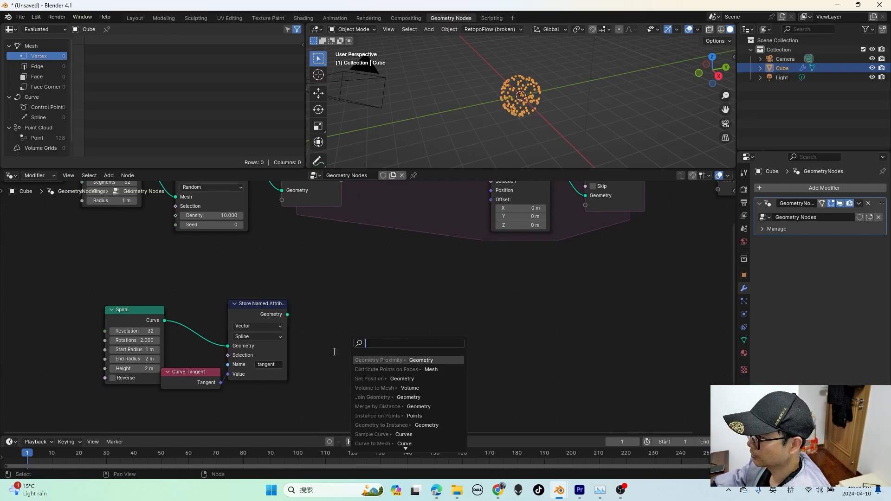
{"action": "type", "text": "cur"}
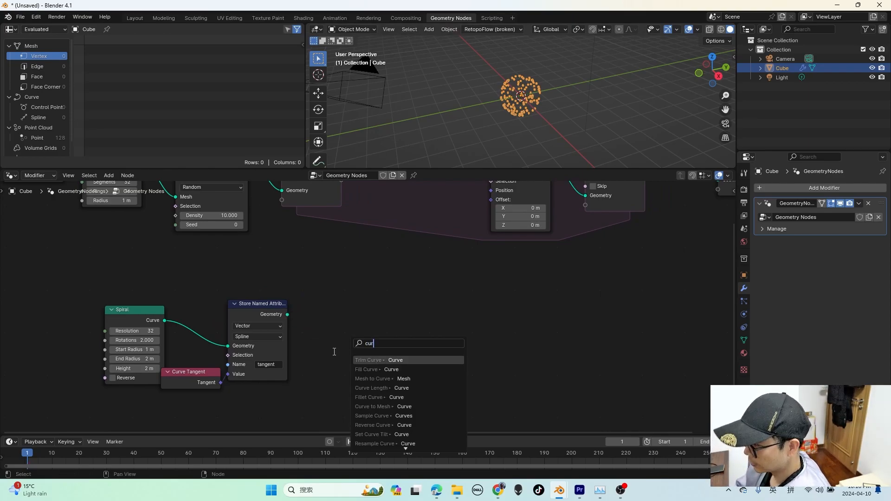
{"action": "type", "text": " t"}
{"action": "type", "text": "o mesh"}
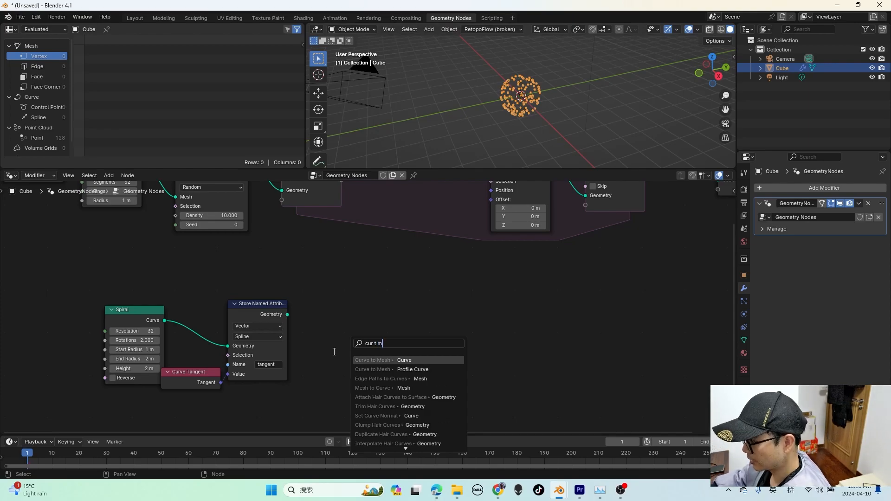
{"action": "key", "text": "Return"}
{"action": "left_click", "coordinate": [400, 347]}
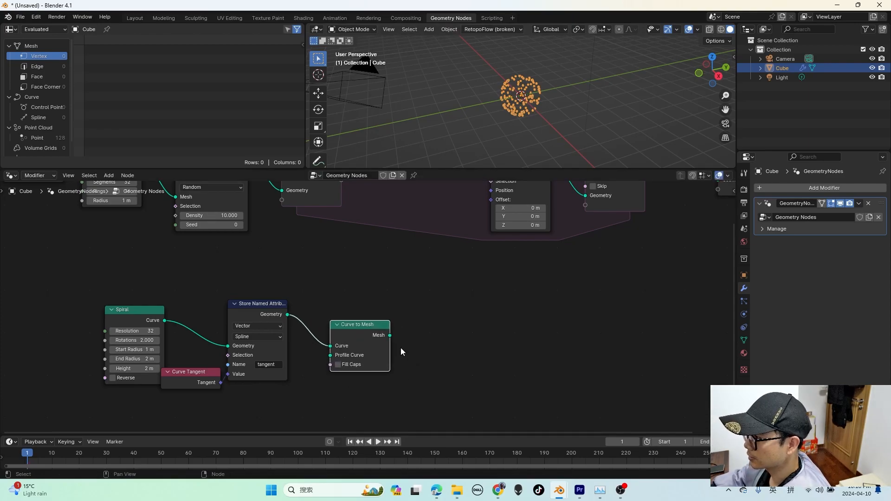
Tidy the spiral branch by nudging Curve Tangent and moving Curve to Mesh closer to Store Named Attribute
{"action": "scroll", "coordinate": [371, 348], "scroll_direction": "down", "scroll_amount": 1}
{"action": "left_click_drag", "start_coordinate": [323, 330], "coordinate": [314, 334]}
{"action": "middle_click_drag", "start_coordinate": [313, 334], "coordinate": [300, 335]}
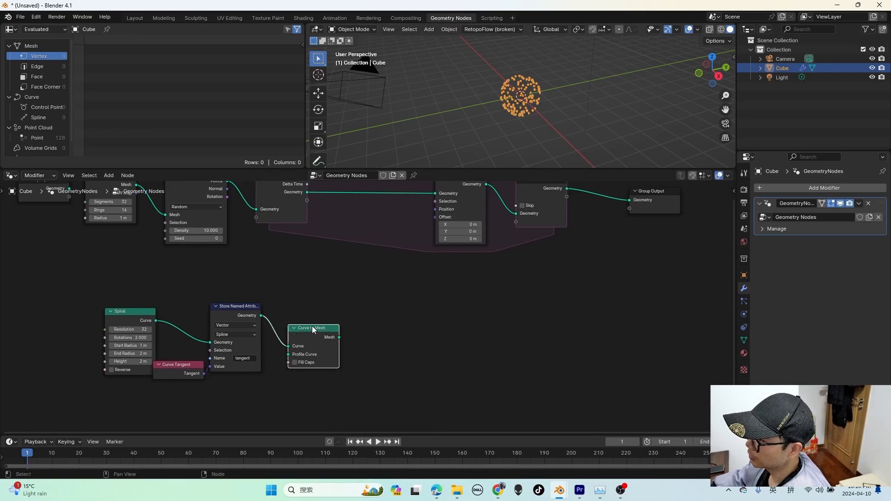
{"action": "scroll", "coordinate": [312, 326], "scroll_direction": "up", "scroll_amount": 1}
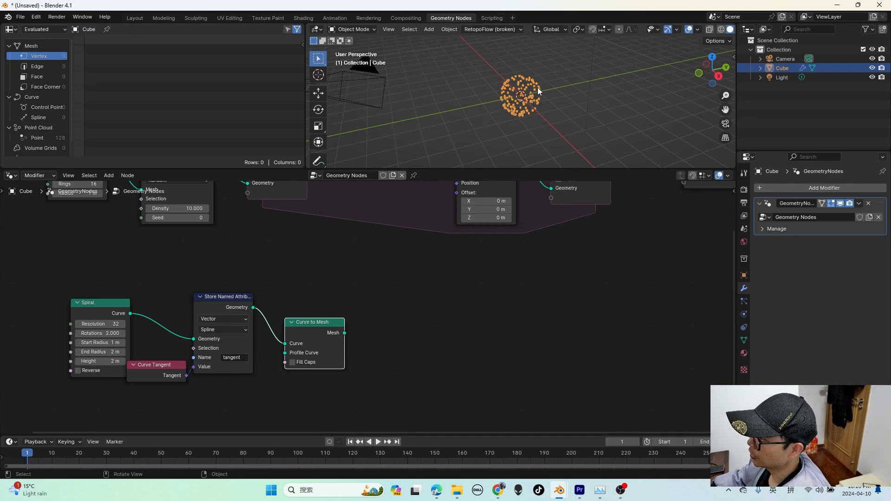
{"action": "left_click", "coordinate": [87, 304]}
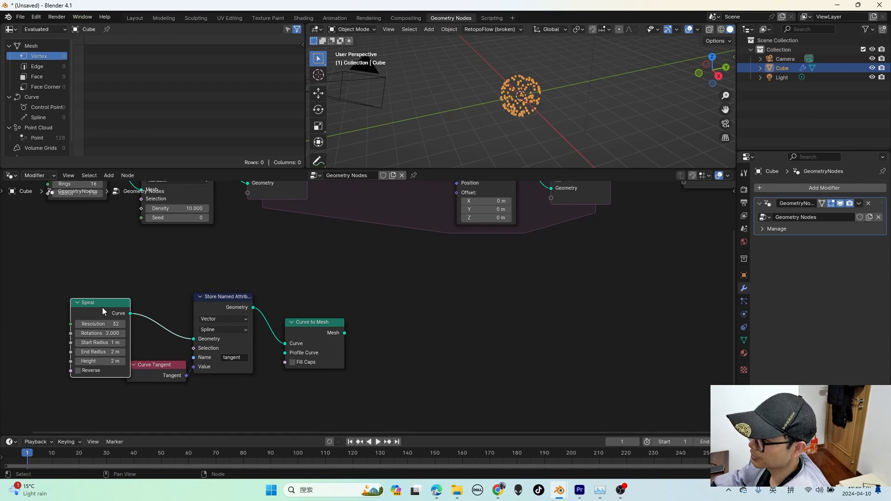
{"action": "left_click", "coordinate": [150, 370]}
{"action": "left_click_drag", "start_coordinate": [153, 369], "coordinate": [149, 368]}
{"action": "middle_click_drag", "start_coordinate": [347, 270], "coordinate": [332, 285]}
{"action": "left_click_drag", "start_coordinate": [311, 338], "coordinate": [301, 336]}
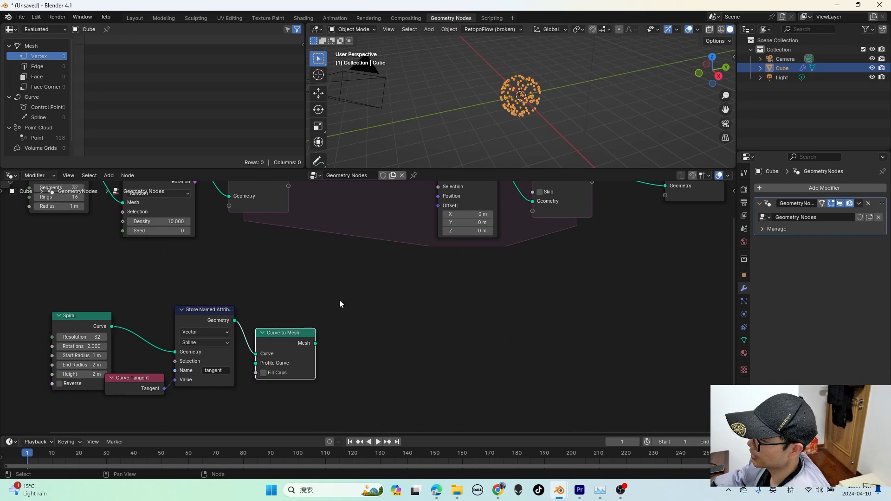
{"action": "left_click_drag", "start_coordinate": [296, 335], "coordinate": [287, 328]}
Add a Sample Nearest node fed by the Curve to Mesh output and place it beside that node
{"action": "left_click_drag", "start_coordinate": [311, 340], "coordinate": [358, 298]}
{"action": "type", "text": "sample"}
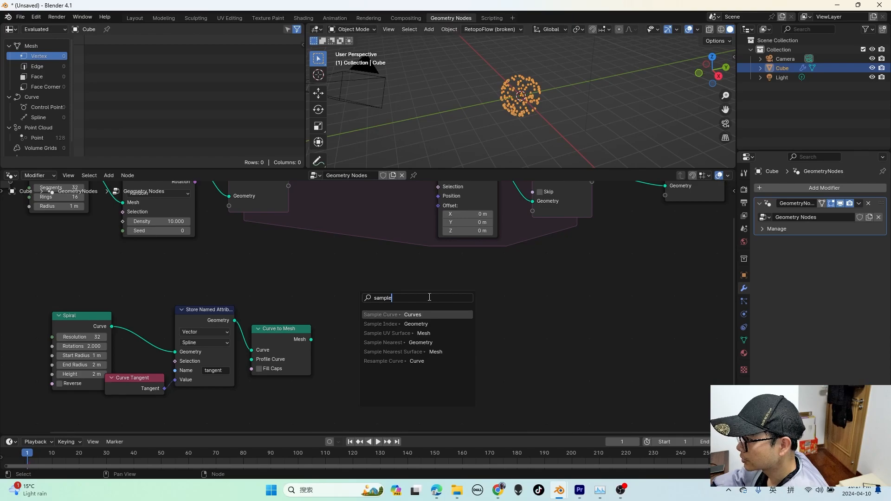
{"action": "left_click", "coordinate": [427, 343]}
{"action": "left_click", "coordinate": [427, 330]}
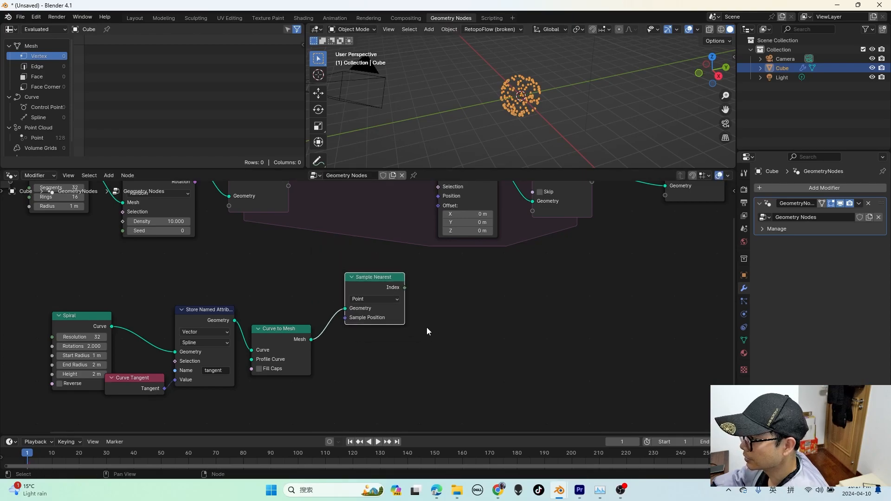
{"action": "middle_click_drag", "start_coordinate": [382, 294], "coordinate": [378, 301]}
{"action": "mouse_move", "coordinate": [363, 290]}
{"action": "left_mouse_down"}
{"action": "mouse_move", "coordinate": [372, 286]}
{"action": "mouse_move", "coordinate": [352, 295]}
{"action": "left_mouse_up"}
Add a Sample Index node whose index input is driven by the Sample Nearest index
{"action": "left_click_drag", "start_coordinate": [386, 297], "coordinate": [405, 295]}
{"action": "type", "text": "index"}
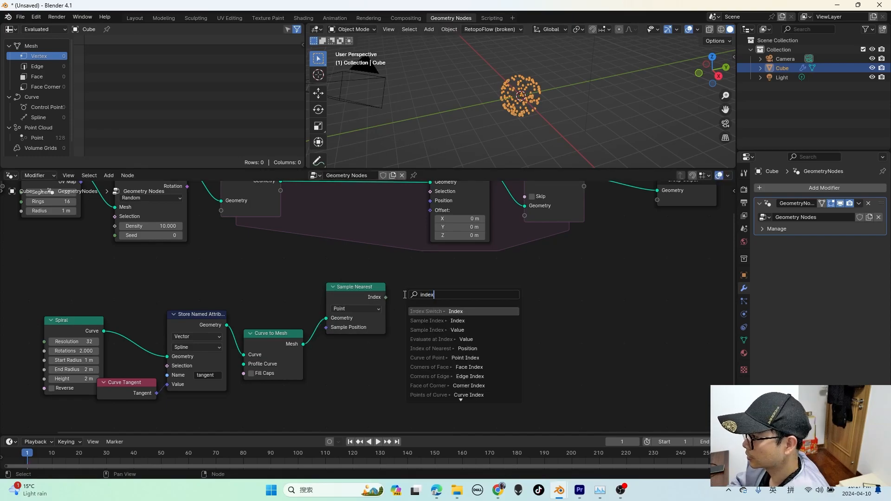
{"action": "key", "text": "BackSpace"}
{"action": "key", "text": "BackSpace"}
{"action": "key", "text": "BackSpace"}
{"action": "key", "text": "BackSpace"}
{"action": "type", "text": "samp ind"}
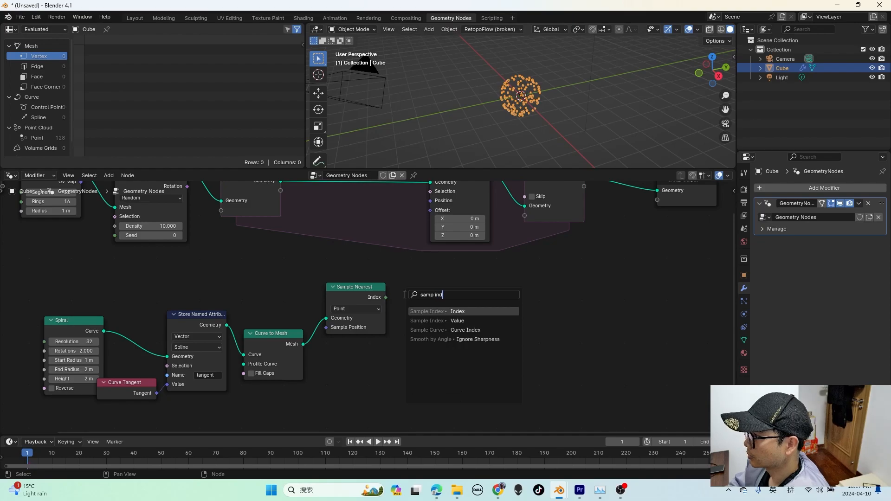
{"action": "key", "text": "Return"}
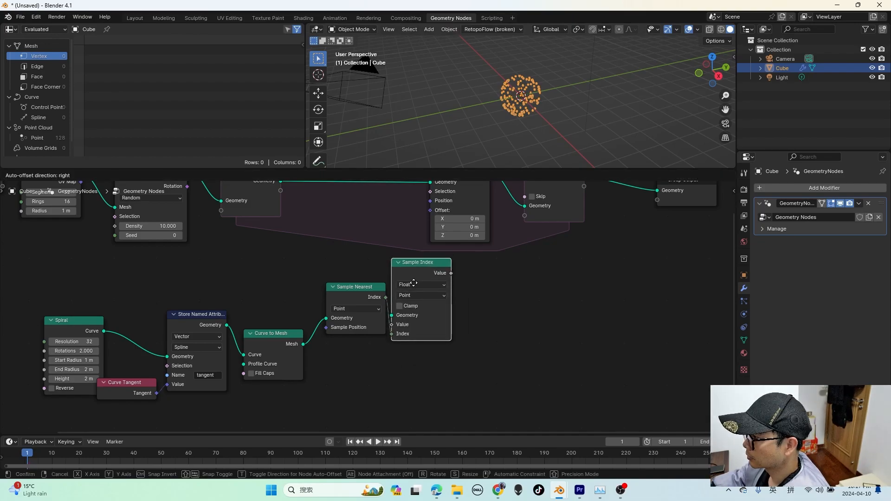
{"action": "left_click", "coordinate": [413, 284]}
Set Sample Index to Vector, shift it away from Sample Nearest, and connect the Curve to Mesh output to its geometry
{"action": "left_click", "coordinate": [426, 326]}
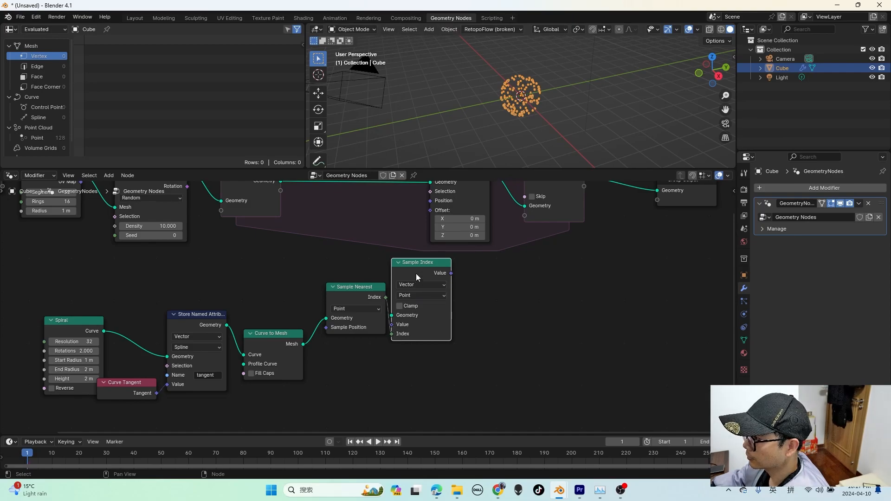
{"action": "left_click_drag", "start_coordinate": [416, 278], "coordinate": [429, 273]}
{"action": "left_click_drag", "start_coordinate": [404, 310], "coordinate": [303, 344]}
Add a Named Attribute node feeding the Sample Index value and place it above Curve to Mesh
{"action": "left_click_drag", "start_coordinate": [404, 321], "coordinate": [305, 275]}
{"action": "type", "text": "namne"}
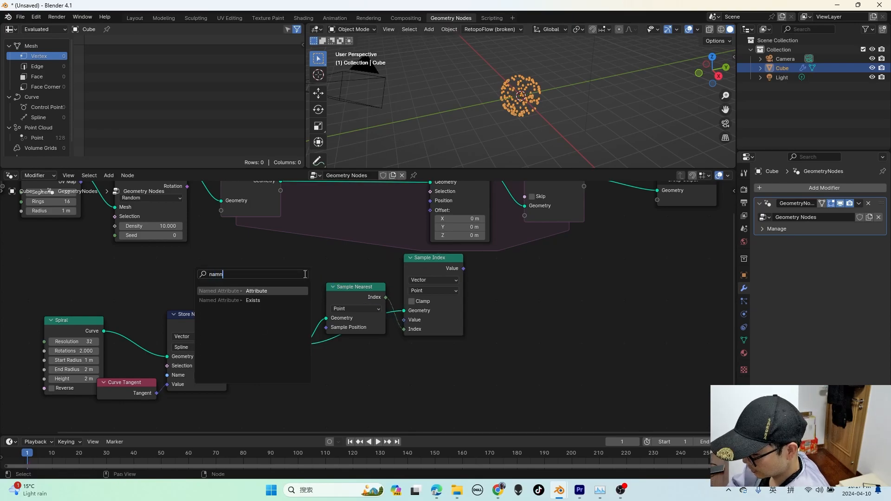
{"action": "key", "text": "BackSpace"}
{"action": "key", "text": "BackSpace"}
{"action": "key", "text": "BackSpace"}
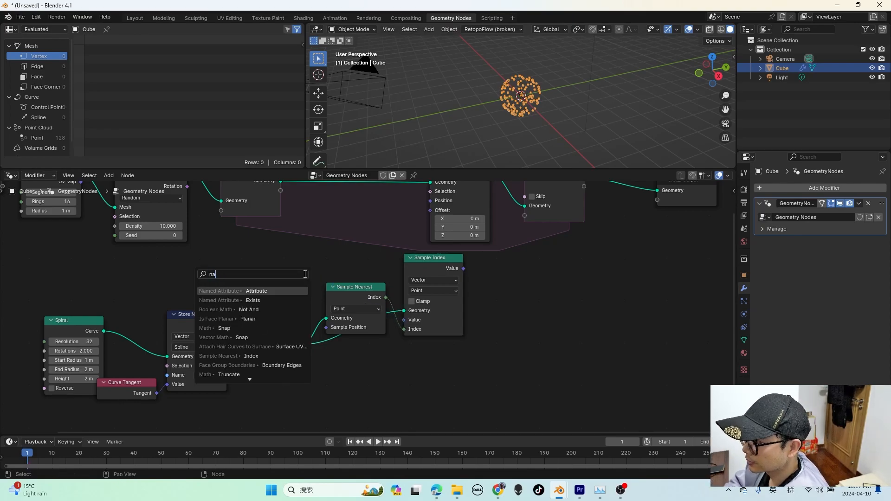
{"action": "key", "text": "Return"}
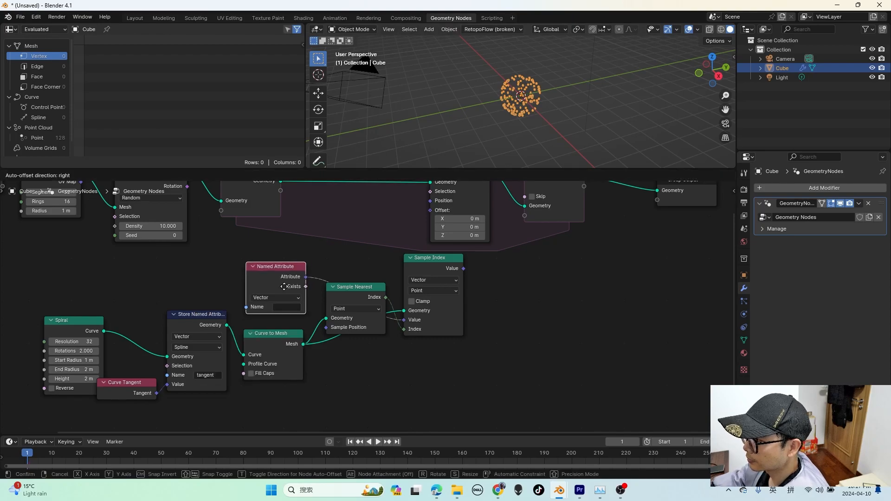
{"action": "left_click", "coordinate": [278, 280]}
Set the attribute read by the Named Attribute node to tangent
{"action": "left_click", "coordinate": [282, 298]}
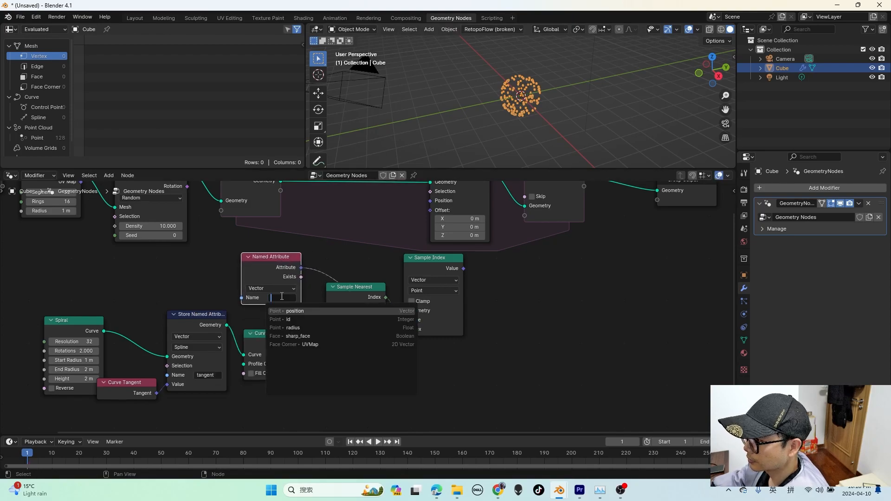
{"action": "type", "text": "ta"}
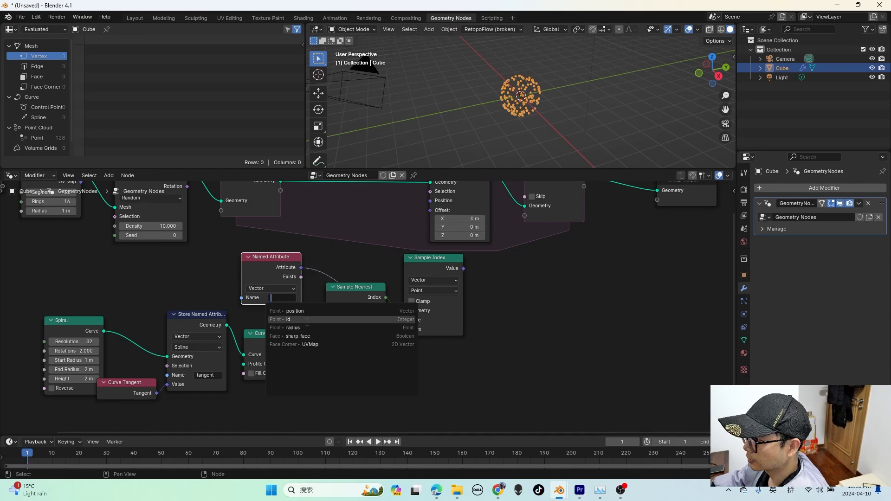
{"action": "type", "text": "ngent"}
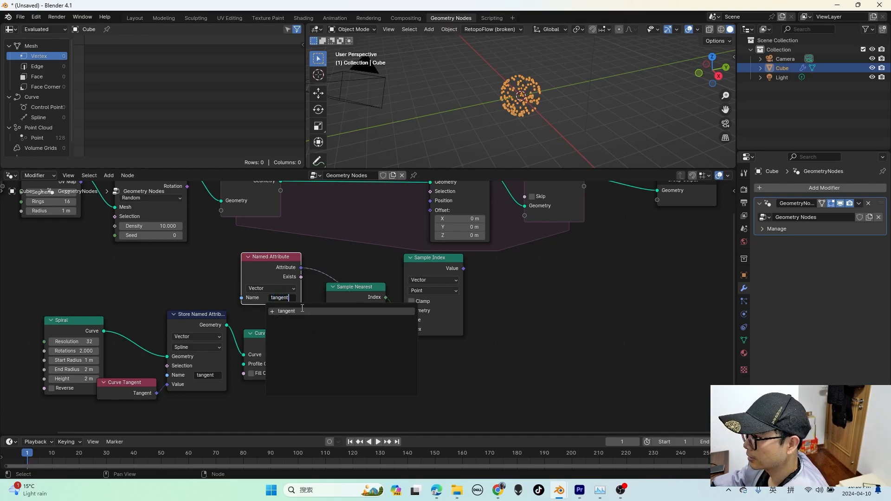
{"action": "left_click", "coordinate": [302, 310]}
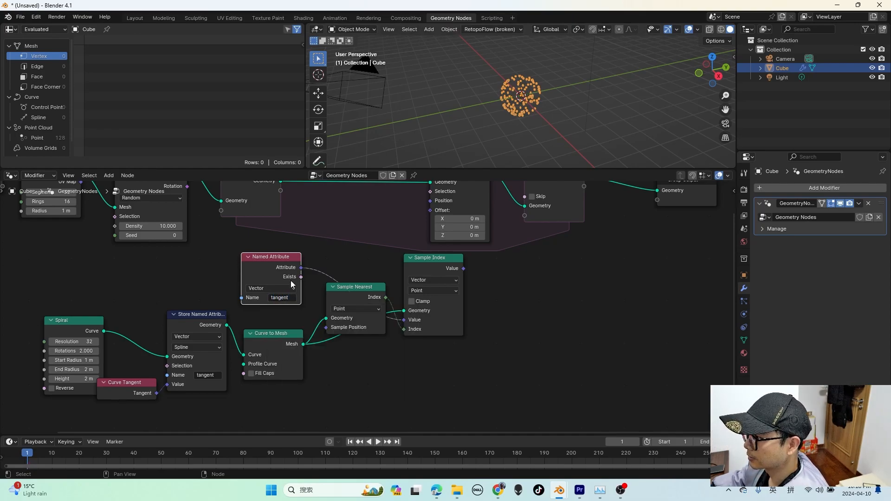
Move Sample Nearest down beside Curve to Mesh and connect the Sample Index value to the Set Position offset
{"action": "left_click_drag", "start_coordinate": [354, 287], "coordinate": [356, 332]}
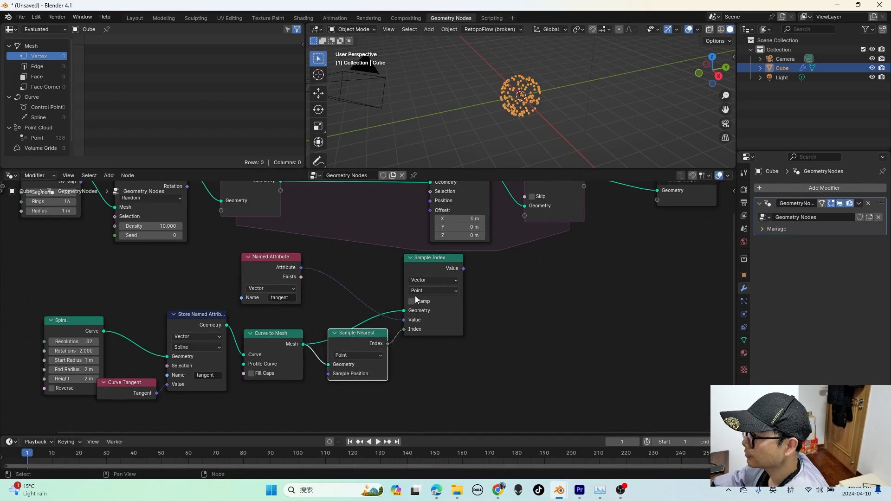
{"action": "left_click_drag", "start_coordinate": [463, 269], "coordinate": [464, 247]}
{"action": "left_click_drag", "start_coordinate": [429, 214], "coordinate": [427, 215]}
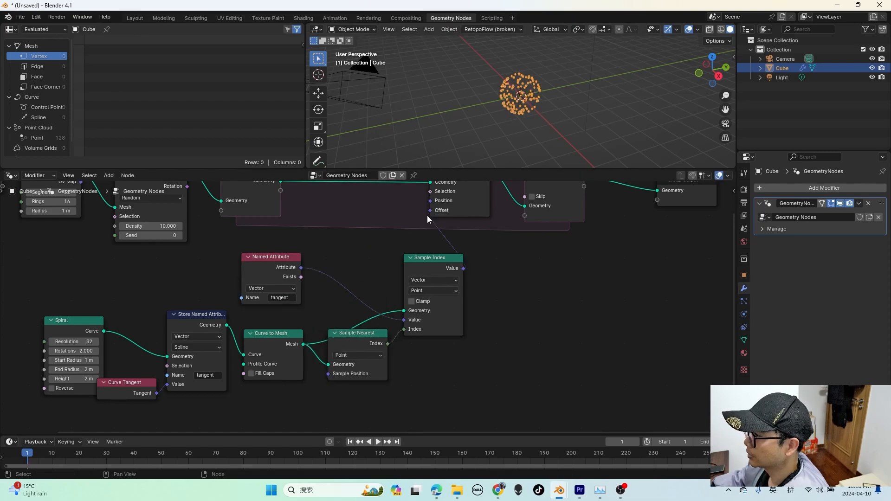
Play the simulation to about frame 30 and inspect how the particles move in the viewport
{"action": "key", "text": "Home"}
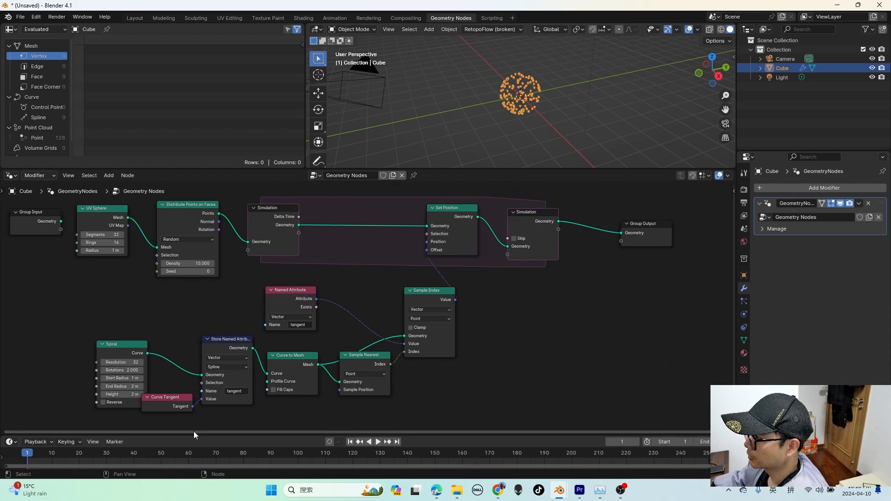
{"action": "key", "text": "space"}
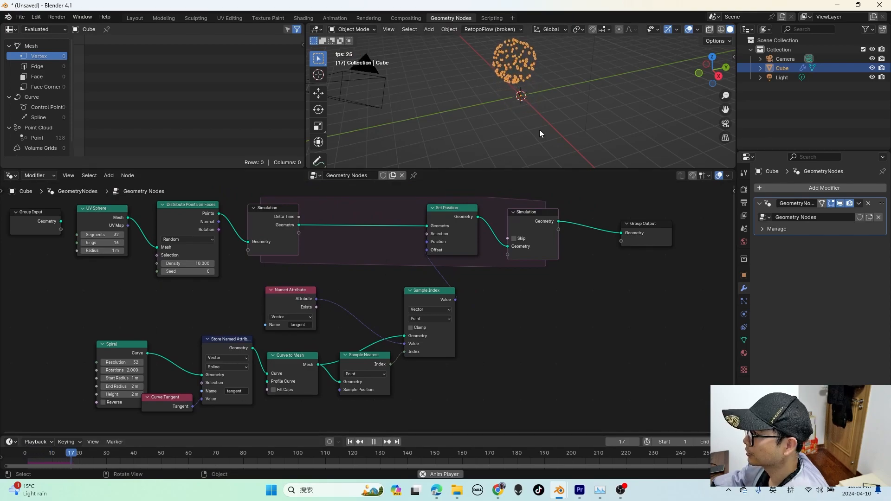
{"action": "key", "text": "space"}
{"action": "middle_click_drag", "start_coordinate": [539, 128], "coordinate": [525, 115]}
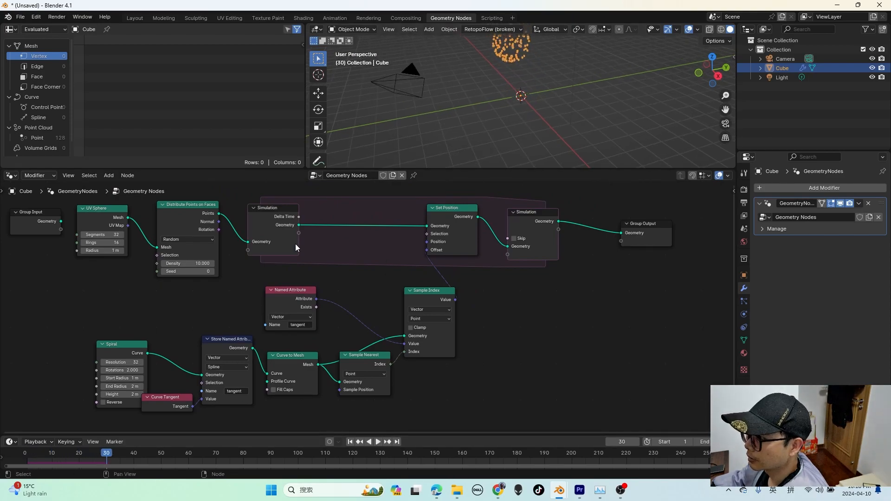
Set the Spiral node's resolution to 1
{"action": "left_click_drag", "start_coordinate": [134, 362], "coordinate": [102, 362]}
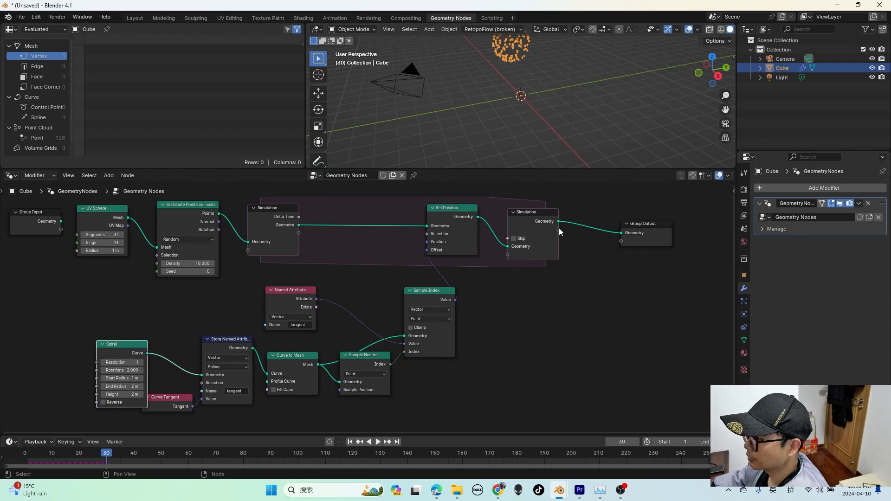
Insert a Join Geometry node between the simulation output and Group Output, and connect the Spiral's curve to it as well
{"action": "left_click_drag", "start_coordinate": [656, 226], "coordinate": [711, 235]}
{"action": "key", "text": "shift+a"}
{"action": "type", "text": "j"}
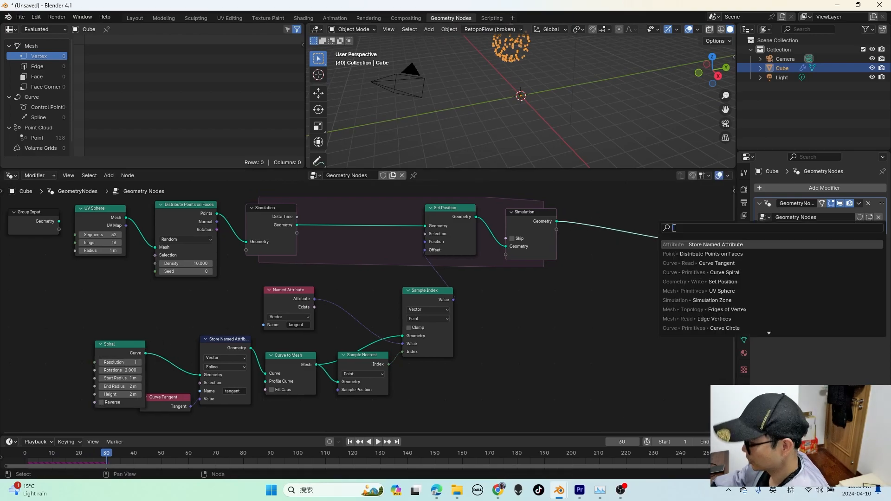
{"action": "type", "text": "oinb"}
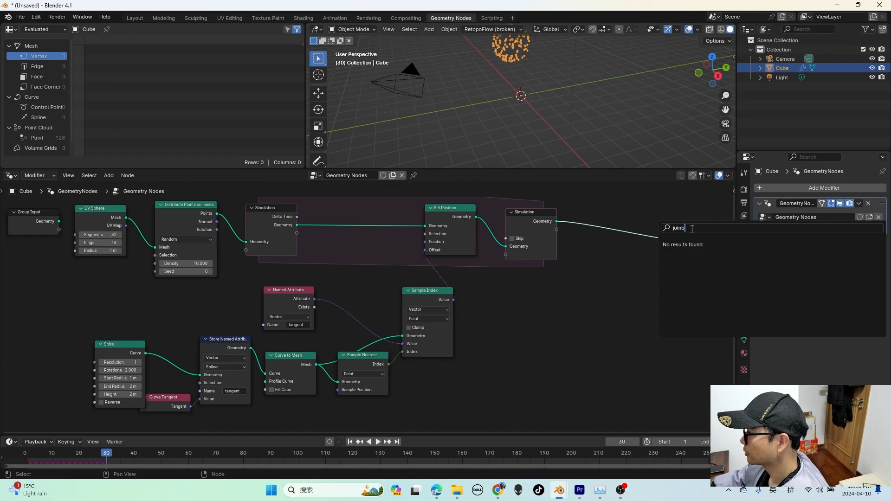
{"action": "key", "text": "BackSpace"}
{"action": "left_click", "coordinate": [724, 246]}
{"action": "left_click", "coordinate": [635, 226]}
{"action": "left_click_drag", "start_coordinate": [635, 225], "coordinate": [613, 226]}
{"action": "left_click_drag", "start_coordinate": [145, 353], "coordinate": [615, 249]}
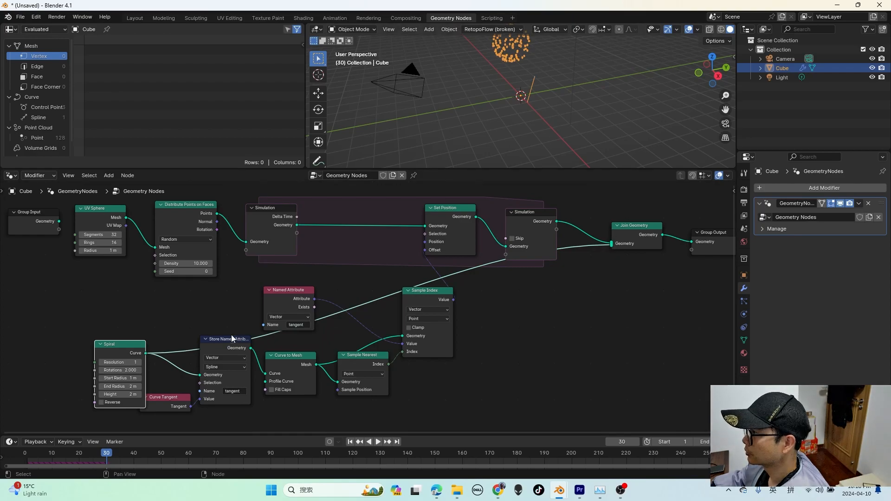
Move the Spiral node away from Store Named Attribute and set its resolution to 13
{"action": "left_click_drag", "start_coordinate": [97, 358], "coordinate": [44, 342]}
{"action": "scroll", "coordinate": [154, 334], "scroll_direction": "up", "scroll_amount": 2}
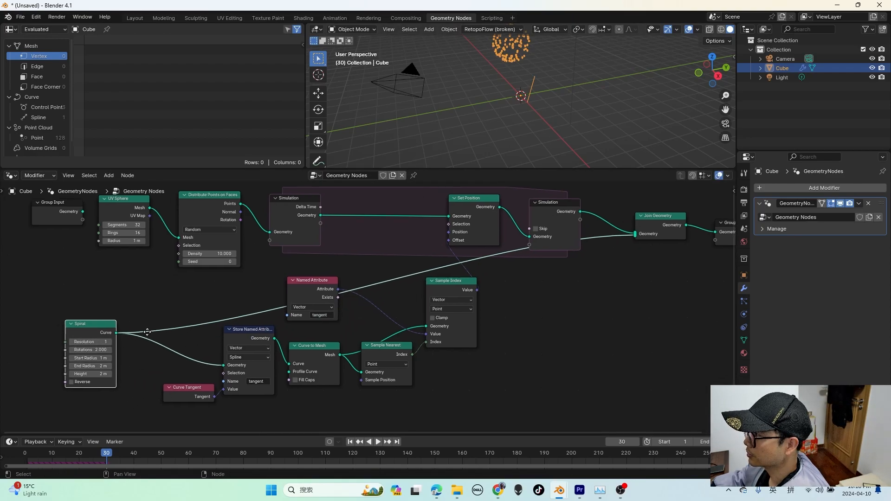
{"action": "scroll", "coordinate": [153, 335], "scroll_direction": "up", "scroll_amount": 2}
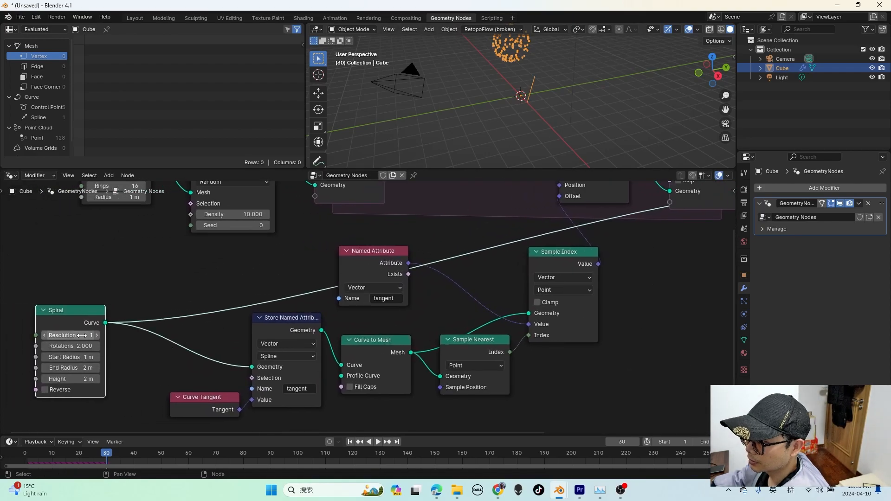
{"action": "middle_click_drag", "start_coordinate": [89, 344], "coordinate": [97, 336]}
{"action": "left_click_drag", "start_coordinate": [91, 327], "coordinate": [112, 327]}
{"action": "scroll", "coordinate": [92, 329], "scroll_direction": "down", "scroll_amount": 3}
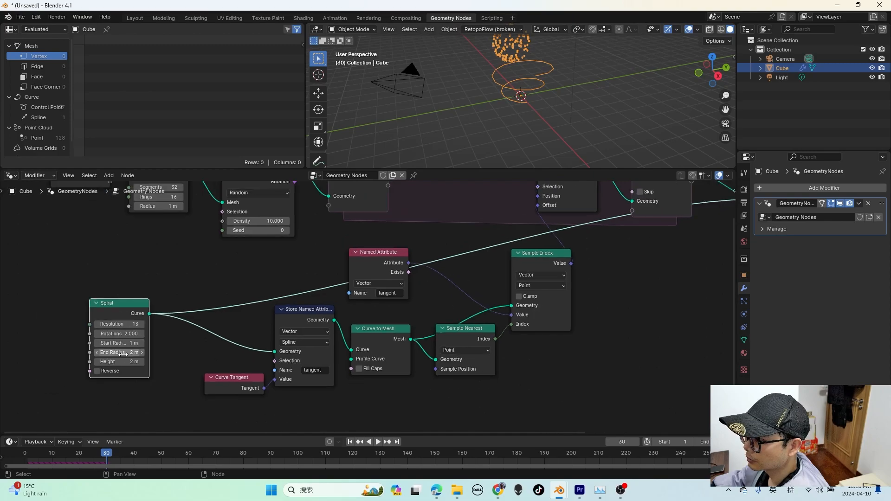
Play the simulation from frame 0 to about frame 20 and view the particles against the spiral from a lower angle
{"action": "middle_click_drag", "start_coordinate": [279, 355], "coordinate": [210, 369]}
{"action": "key", "text": "space"}
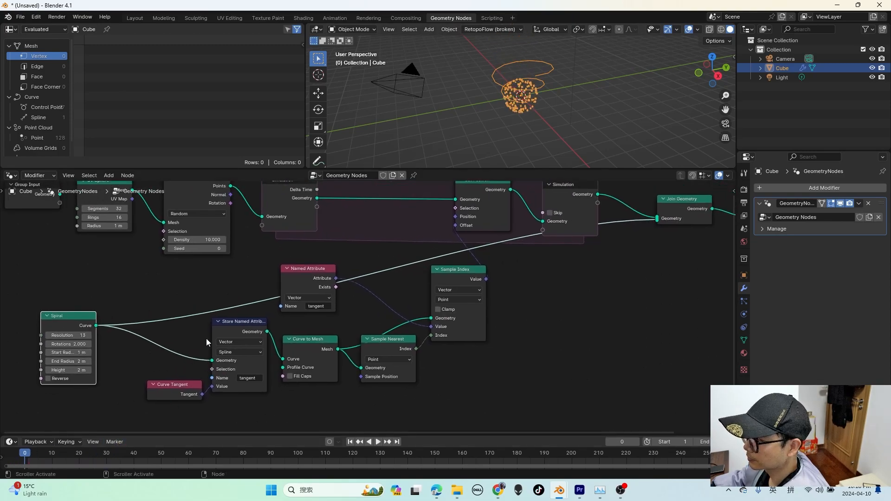
{"action": "key", "text": "Escape"}
{"action": "middle_click_drag", "start_coordinate": [468, 150], "coordinate": [539, 92]}
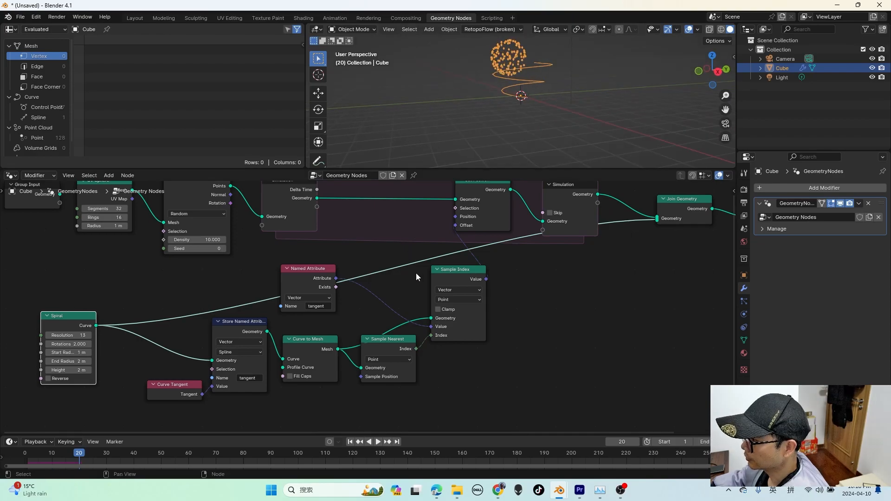
Tidy the sampling nodes and preview the Curve to Mesh output through a Viewer node to check its tangent values
{"action": "scroll", "coordinate": [464, 288], "scroll_direction": "up", "scroll_amount": 1}
{"action": "left_click_drag", "start_coordinate": [459, 273], "coordinate": [454, 274]}
{"action": "left_click", "coordinate": [300, 356], "text": "ctrl+shift"}
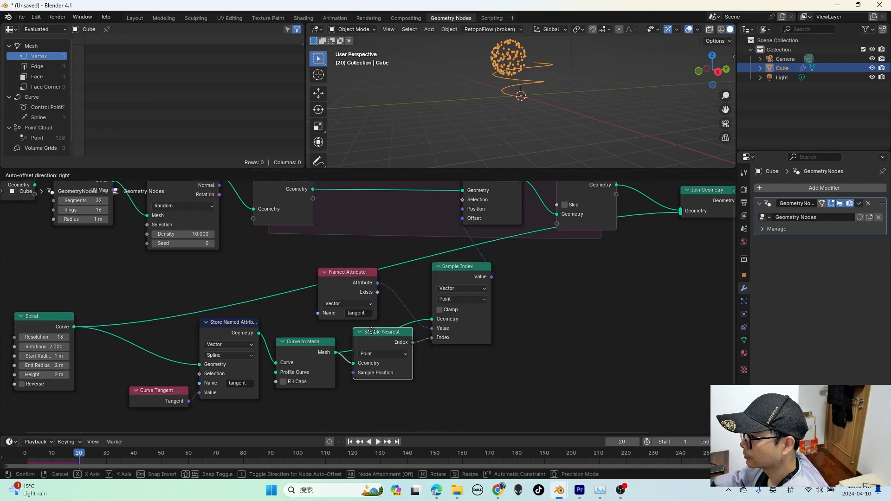
{"action": "scroll", "coordinate": [300, 356], "scroll_direction": "down", "scroll_amount": 1}
{"action": "left_click_drag", "start_coordinate": [400, 358], "coordinate": [484, 368]}
Set the Store Named Attribute domain to Point and delete the Viewer node
{"action": "left_click", "coordinate": [240, 353]}
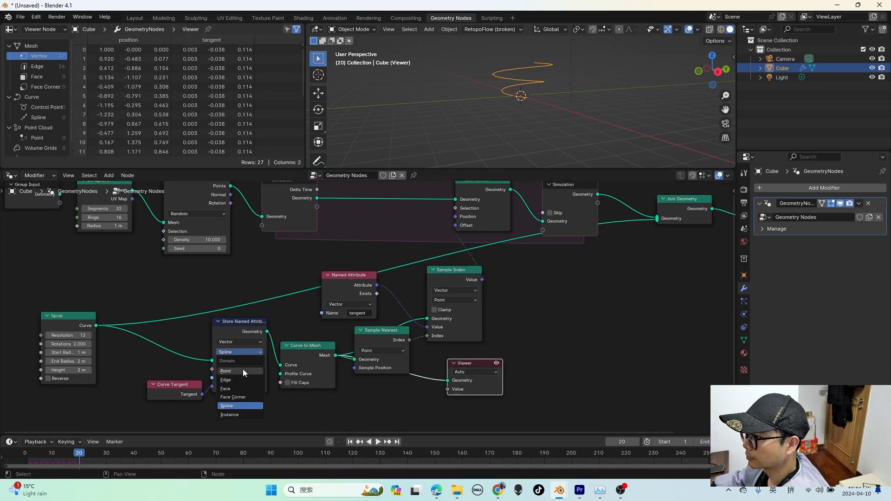
{"action": "left_click", "coordinate": [243, 371]}
{"action": "left_click", "coordinate": [456, 363]}
{"action": "key", "text": "x"}
Replay the simulation from the start to about frame 22 and examine the nodes that store and sample the tangent
{"action": "left_click", "coordinate": [25, 454]}
{"action": "key", "text": "space"}
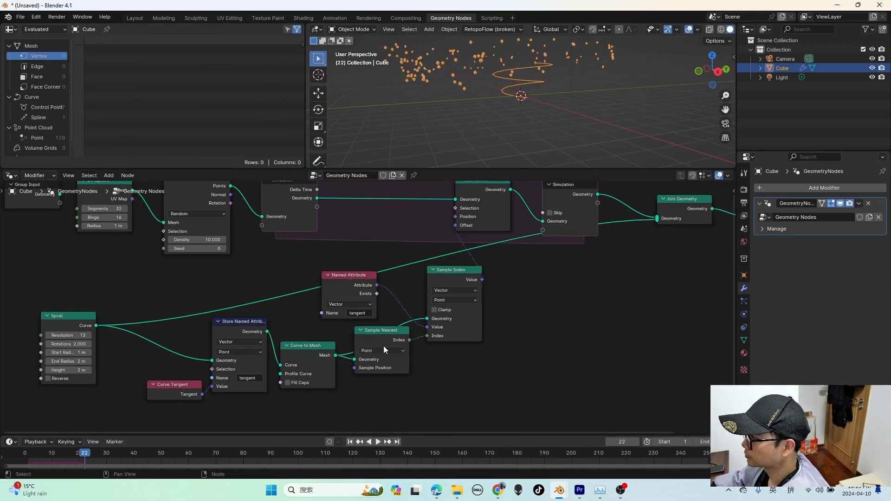
{"action": "scroll", "coordinate": [384, 347], "scroll_direction": "up", "scroll_amount": 1}
{"action": "middle_click_drag", "start_coordinate": [322, 355], "coordinate": [276, 342]}
{"action": "scroll", "coordinate": [289, 347], "scroll_direction": "up", "scroll_amount": 1}
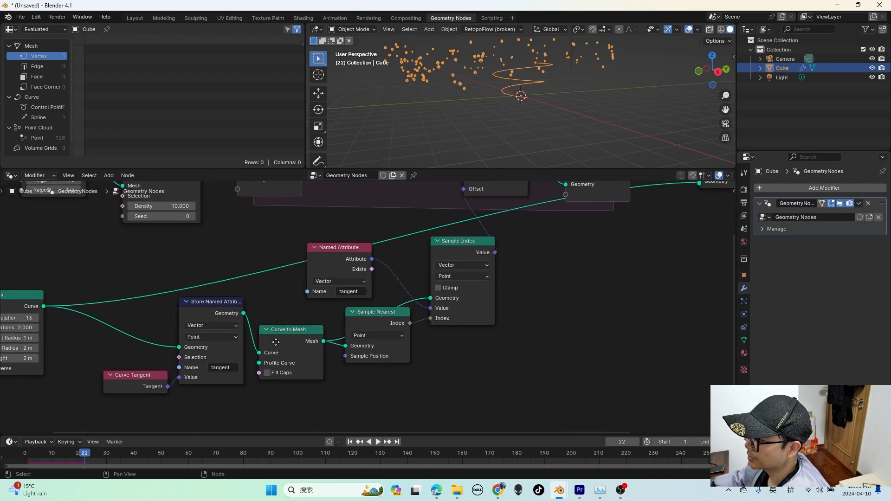
{"action": "scroll", "coordinate": [229, 345], "scroll_direction": "up", "scroll_amount": 1}
{"action": "mouse_move", "coordinate": [217, 330]}
{"action": "middle_mouse_down"}
{"action": "mouse_move", "coordinate": [208, 339]}
{"action": "mouse_move", "coordinate": [225, 339]}
{"action": "middle_mouse_up"}
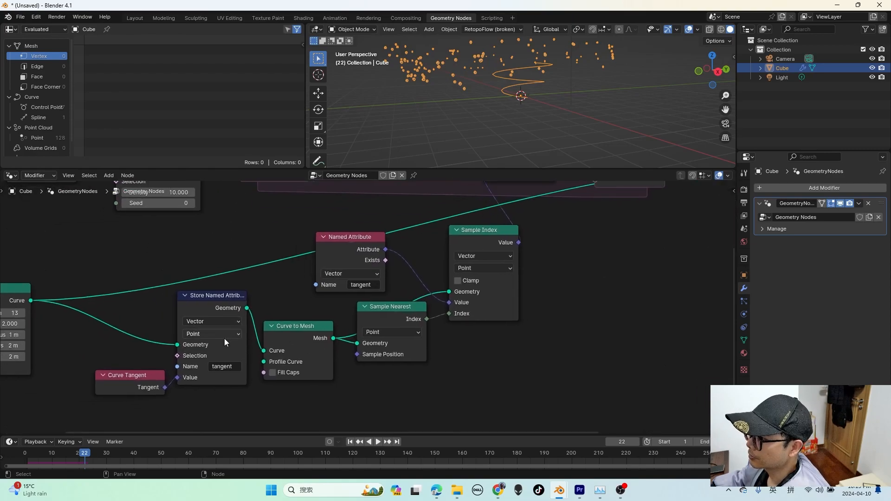
Move Curve Tangent clear of Store Named Attribute and review that node's data type and domain options
{"action": "left_click_drag", "start_coordinate": [140, 385], "coordinate": [120, 381]}
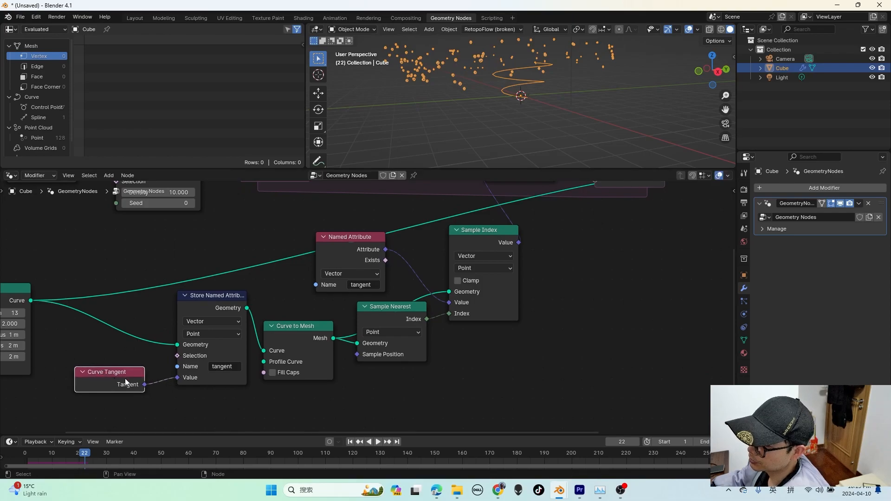
{"action": "left_click", "coordinate": [218, 333]}
{"action": "left_click", "coordinate": [220, 322]}
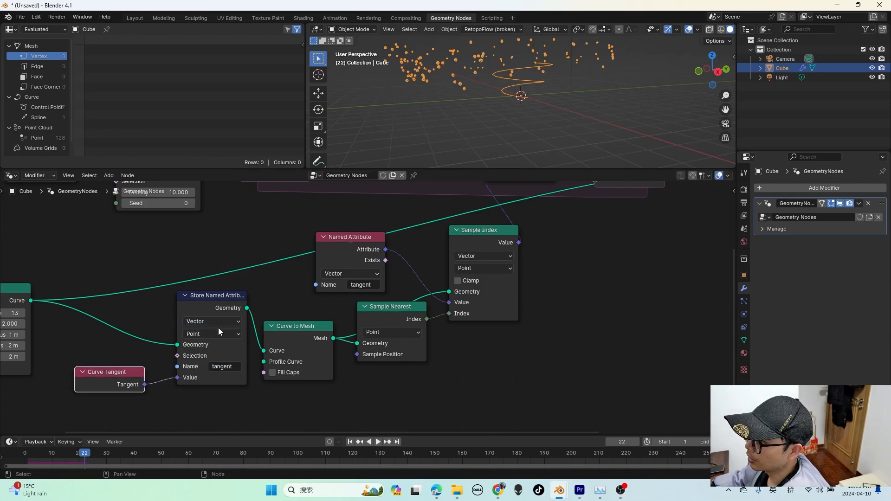
{"action": "left_click", "coordinate": [219, 334]}
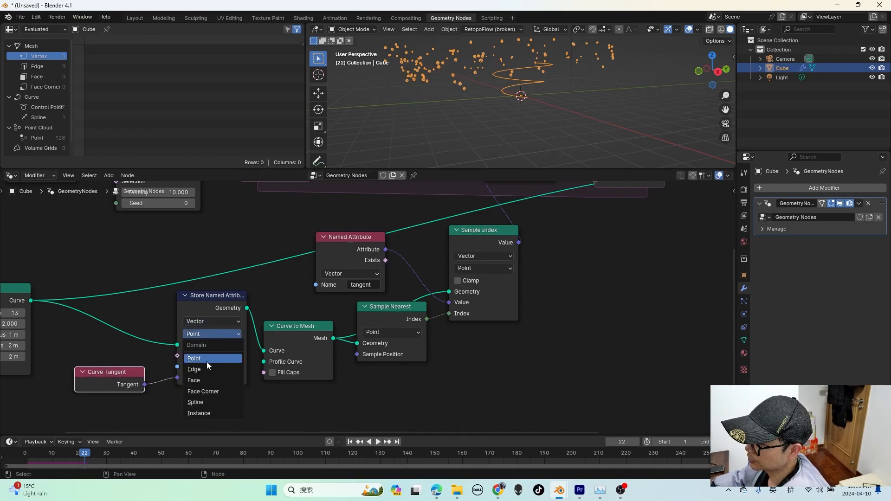
{"action": "left_click", "coordinate": [219, 328]}
{"action": "left_click", "coordinate": [219, 334]}
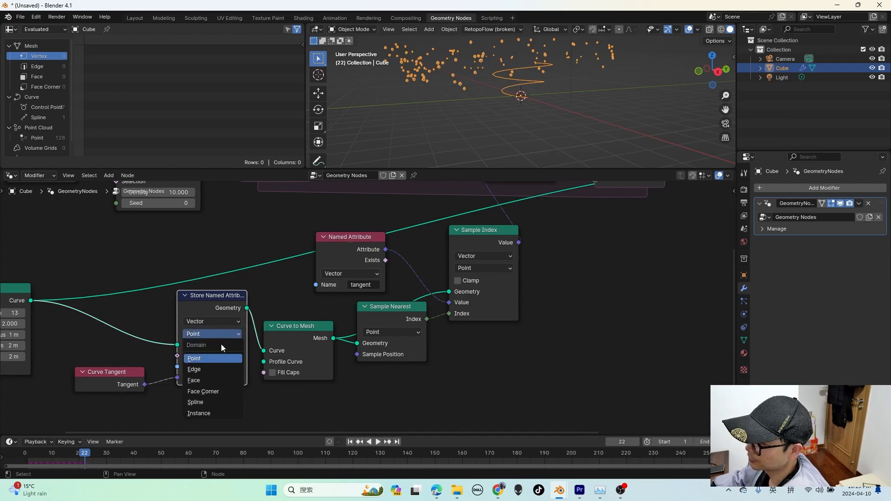
{"action": "scroll", "coordinate": [244, 349], "scroll_direction": "down", "scroll_amount": 2}
{"action": "scroll", "coordinate": [244, 350], "scroll_direction": "down", "scroll_amount": 1}
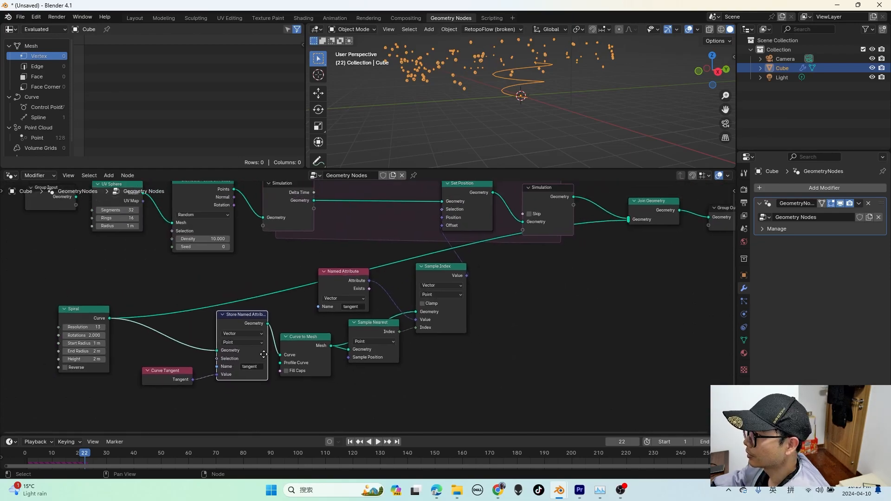
Rewind to frame 0, replay the simulation to about frame 43 and inspect how the particles move around the spiral
{"action": "scroll", "coordinate": [186, 409], "scroll_direction": "down", "scroll_amount": 1}
{"action": "left_click", "coordinate": [19, 460]}
{"action": "key", "text": "space"}
{"action": "key", "text": "space"}
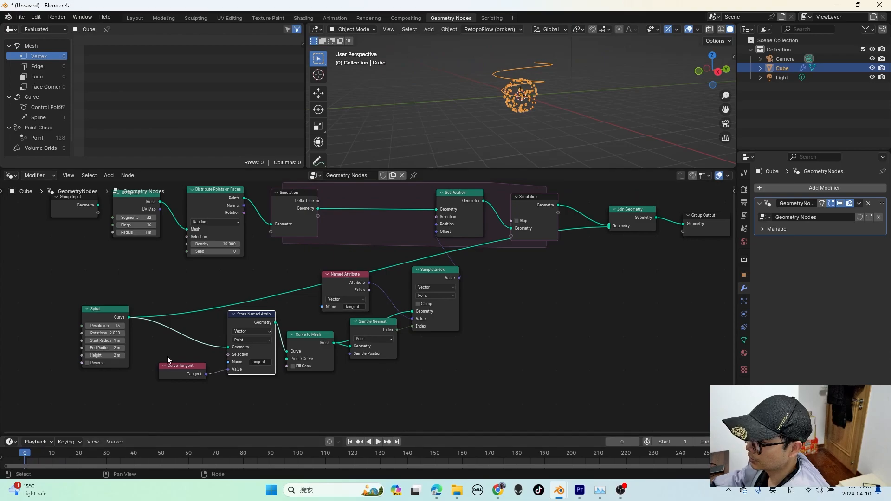
{"action": "middle_click_drag", "start_coordinate": [383, 291], "coordinate": [324, 295]}
{"action": "key", "text": "space"}
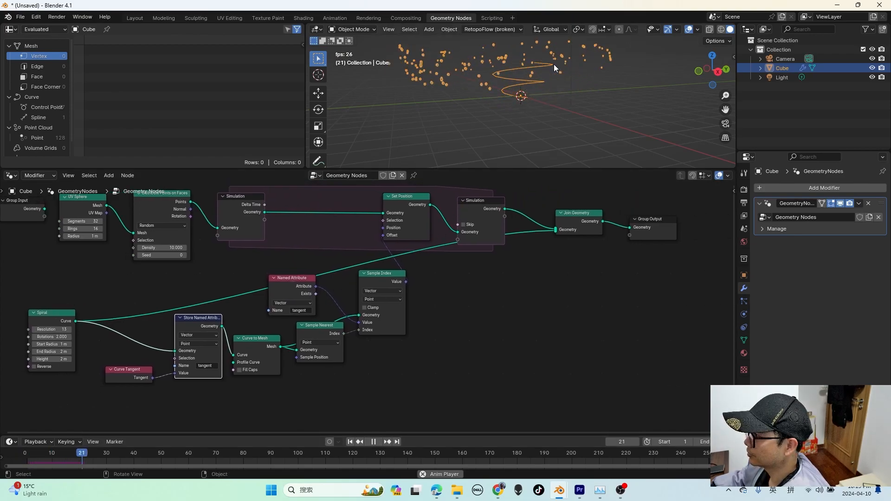
{"action": "key", "text": "space"}
{"action": "mouse_move", "coordinate": [527, 97]}
{"action": "middle_mouse_down"}
{"action": "mouse_move", "coordinate": [508, 94]}
{"action": "mouse_move", "coordinate": [526, 85]}
{"action": "middle_mouse_up"}
Move the Spiral and all the tangent storing and sampling nodes together, further left of the Set Position node
{"action": "key", "text": "Home"}
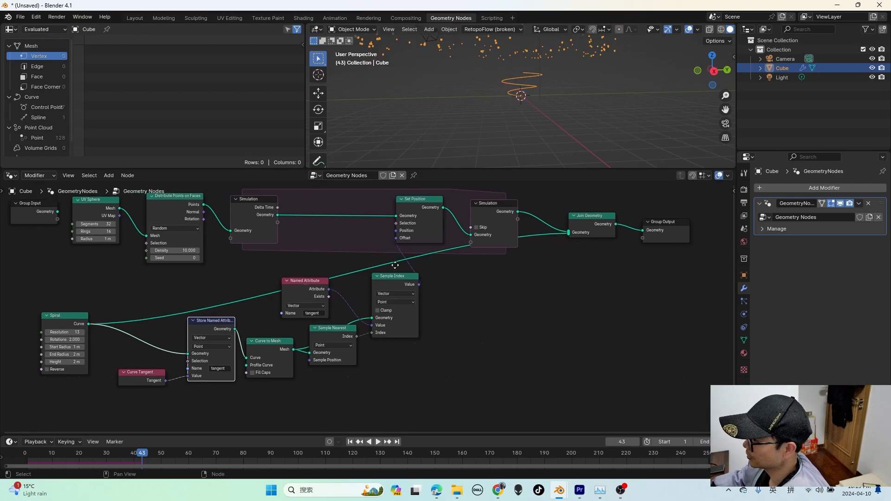
{"action": "left_click_drag", "start_coordinate": [462, 420], "coordinate": [76, 305]}
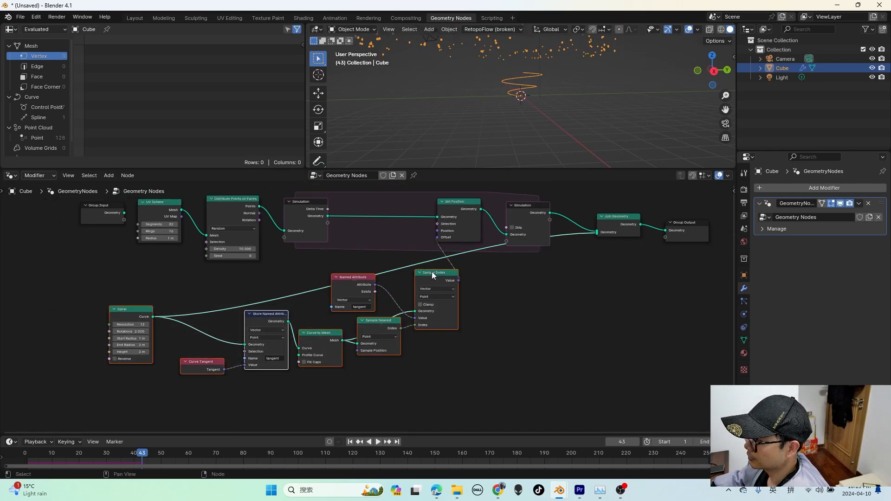
{"action": "left_click_drag", "start_coordinate": [431, 274], "coordinate": [337, 283]}
Play the simulation on to about frame 132 and observe from a wider view where the particles travel
{"action": "middle_click_drag", "start_coordinate": [555, 68], "coordinate": [550, 89]}
{"action": "key", "text": "space"}
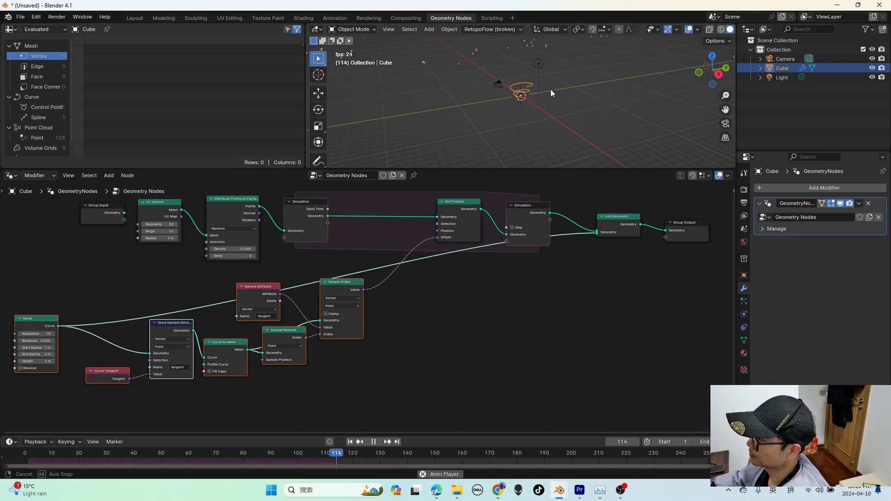
{"action": "scroll", "coordinate": [547, 90], "scroll_direction": "down", "scroll_amount": 1}
{"action": "key", "text": "space"}
Arrange the tangent storing and sampling nodes compactly below the simulation zone, with the Spiral node set apart from them
{"action": "scroll", "coordinate": [381, 282], "scroll_direction": "up", "scroll_amount": 1}
{"action": "middle_click_drag", "start_coordinate": [371, 282], "coordinate": [397, 254]}
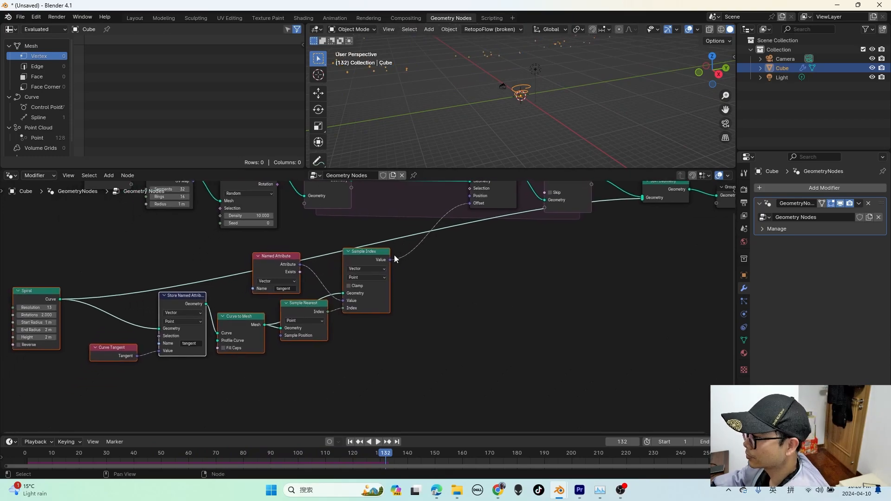
{"action": "left_click_drag", "start_coordinate": [373, 256], "coordinate": [391, 316]}
{"action": "scroll", "coordinate": [391, 309], "scroll_direction": "down", "scroll_amount": 1}
{"action": "middle_click_drag", "start_coordinate": [391, 309], "coordinate": [396, 265]}
{"action": "left_click_drag", "start_coordinate": [313, 278], "coordinate": [339, 277]}
{"action": "left_click_drag", "start_coordinate": [274, 331], "coordinate": [276, 320]}
{"action": "left_click_drag", "start_coordinate": [166, 362], "coordinate": [172, 354]}
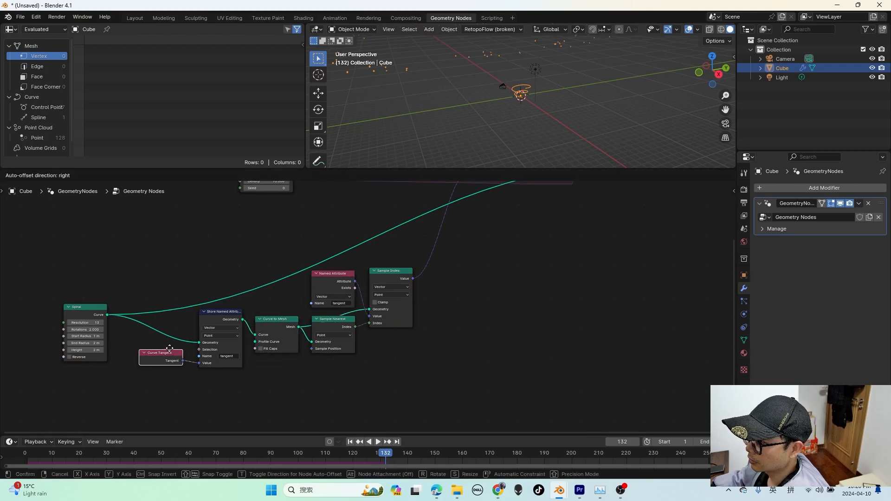
{"action": "left_click_drag", "start_coordinate": [82, 309], "coordinate": [33, 314]}
Join the tangent storing and sampling nodes in a new frame, leaving out the Spiral, and label it "force along curve"
{"action": "left_click_drag", "start_coordinate": [445, 402], "coordinate": [131, 250]}
{"action": "key", "text": "ctrl+j"}
{"action": "right_click", "coordinate": [253, 283]}
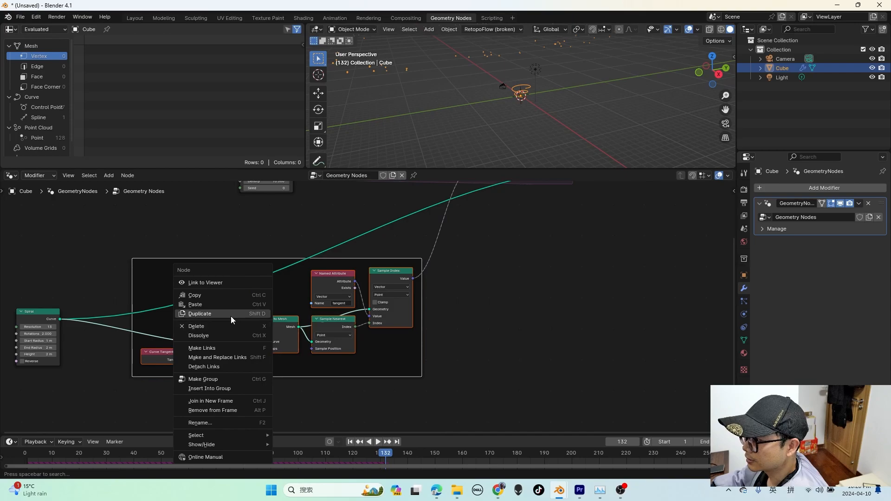
{"action": "left_click", "coordinate": [227, 421]}
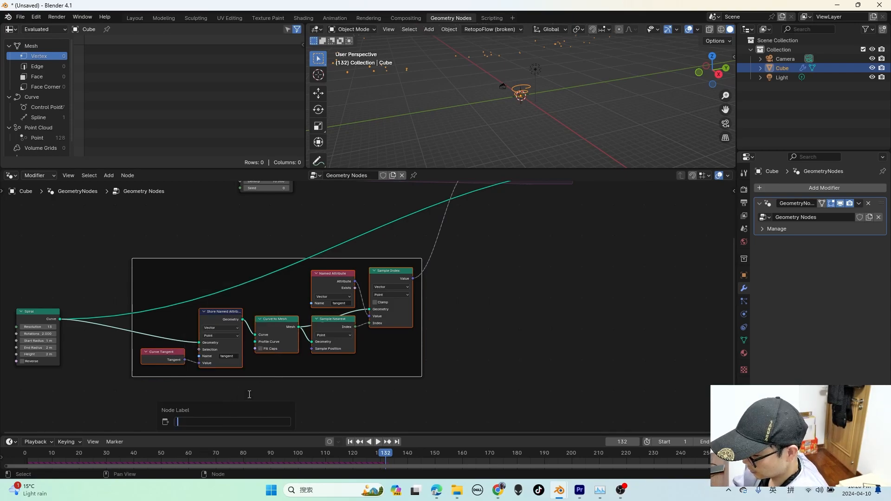
{"action": "type", "text": "force along curve"}
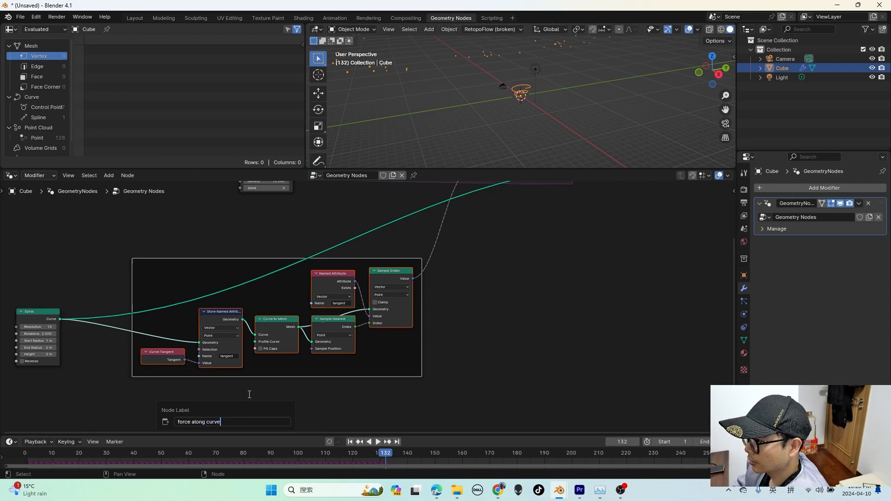
{"action": "key", "text": "Return"}
Add a Geometry Proximity node fed by the Curve to Mesh output and place it below Sample Nearest in the frame
{"action": "scroll", "coordinate": [337, 299], "scroll_direction": "down", "scroll_amount": 1}
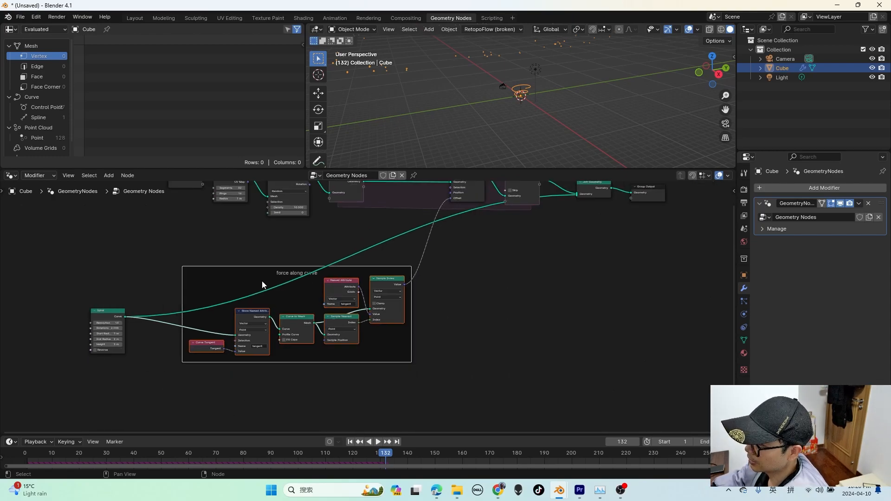
{"action": "scroll", "coordinate": [531, 93], "scroll_direction": "up", "scroll_amount": 6}
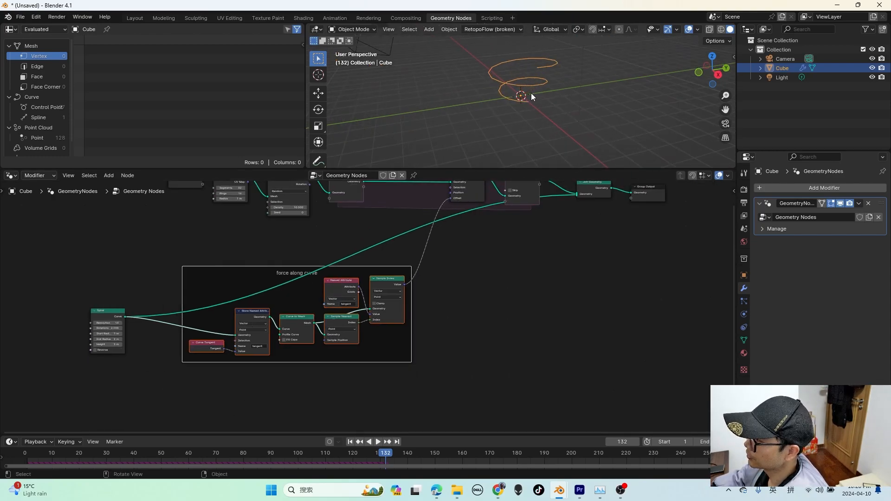
{"action": "scroll", "coordinate": [534, 83], "scroll_direction": "up", "scroll_amount": 1}
{"action": "scroll", "coordinate": [371, 304], "scroll_direction": "down", "scroll_amount": 1}
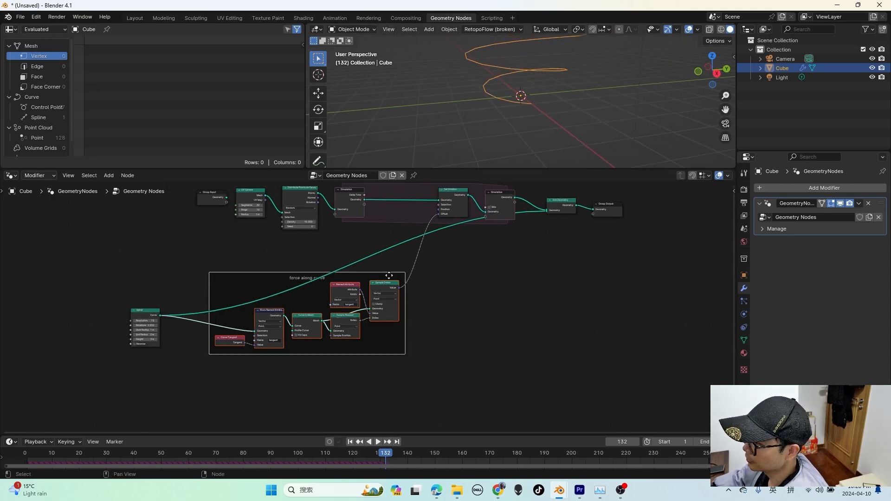
{"action": "scroll", "coordinate": [239, 360], "scroll_direction": "up", "scroll_amount": 1}
{"action": "middle_click_drag", "start_coordinate": [252, 345], "coordinate": [208, 340]}
{"action": "scroll", "coordinate": [230, 311], "scroll_direction": "up", "scroll_amount": 2}
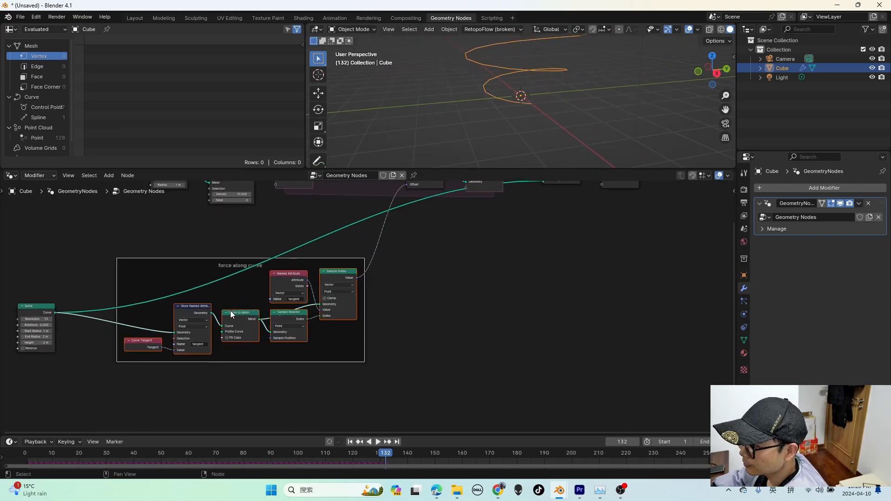
{"action": "left_click_drag", "start_coordinate": [259, 319], "coordinate": [297, 403]}
{"action": "type", "text": "prox"}
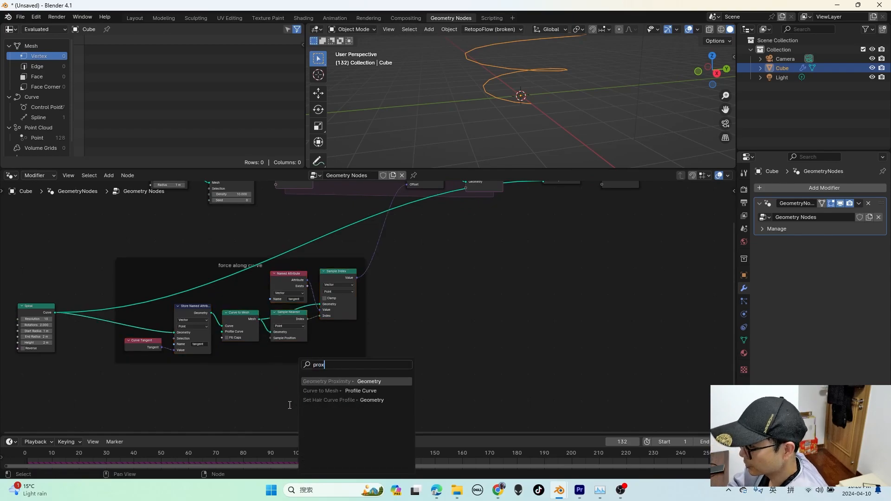
{"action": "left_click", "coordinate": [328, 382]}
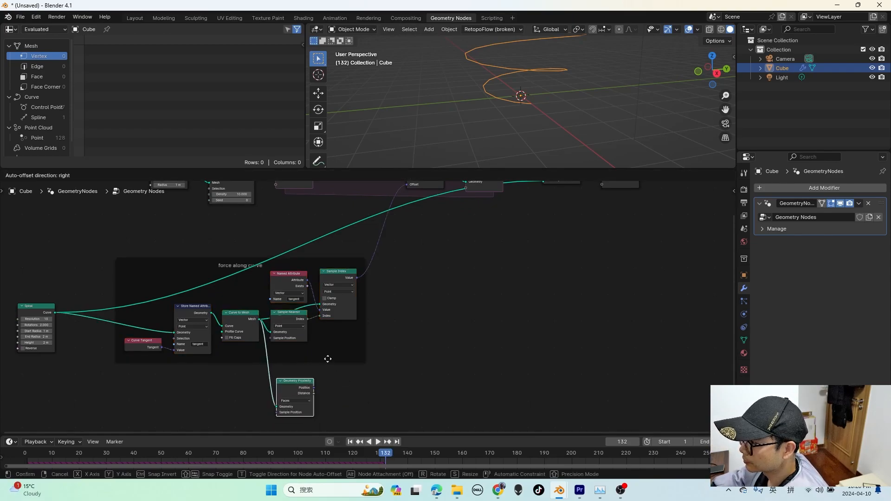
{"action": "left_click", "coordinate": [328, 348]}
{"action": "scroll", "coordinate": [330, 355], "scroll_direction": "up", "scroll_amount": 1}
{"action": "mouse_move", "coordinate": [333, 352]}
{"action": "middle_mouse_down"}
{"action": "mouse_move", "coordinate": [332, 362]}
{"action": "mouse_move", "coordinate": [342, 361]}
{"action": "middle_mouse_up"}
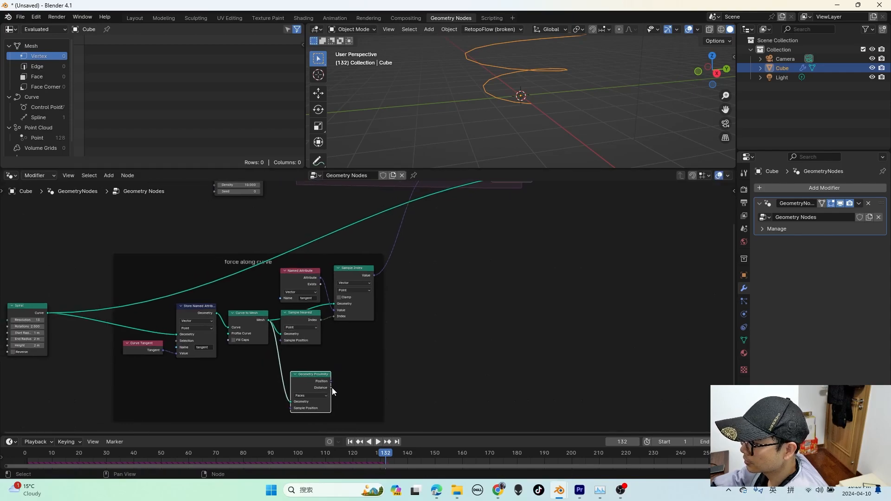
Add a Map Range node fed by the Geometry Proximity Distance output and place it beside that node
{"action": "left_click_drag", "start_coordinate": [332, 388], "coordinate": [347, 383]}
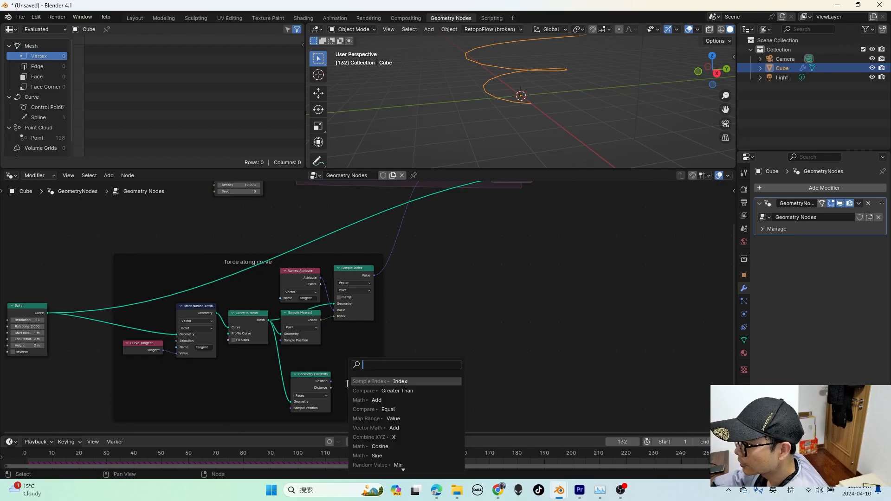
{"action": "type", "text": "map ra"}
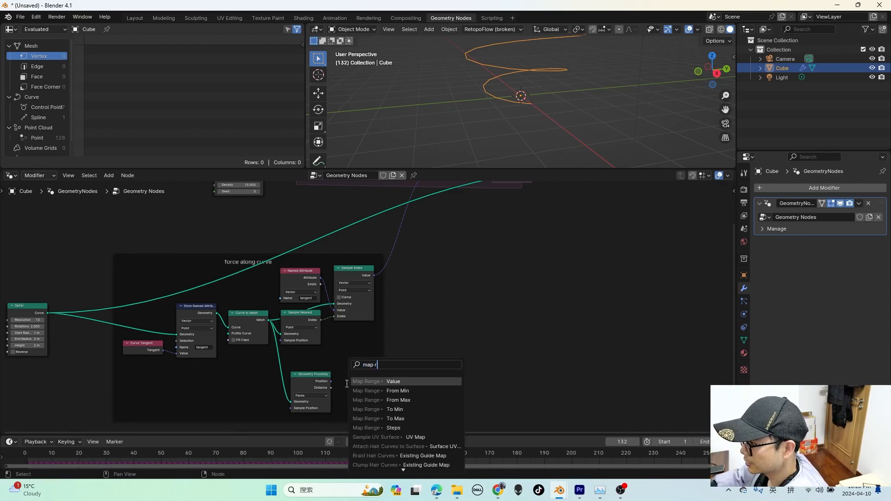
{"action": "left_click", "coordinate": [390, 383]}
{"action": "left_click", "coordinate": [386, 352]}
Invert the Map Range output by setting To Min to 1 and To Max to 0
{"action": "scroll", "coordinate": [386, 353], "scroll_direction": "up", "scroll_amount": 3}
{"action": "scroll", "coordinate": [375, 297], "scroll_direction": "up", "scroll_amount": 2}
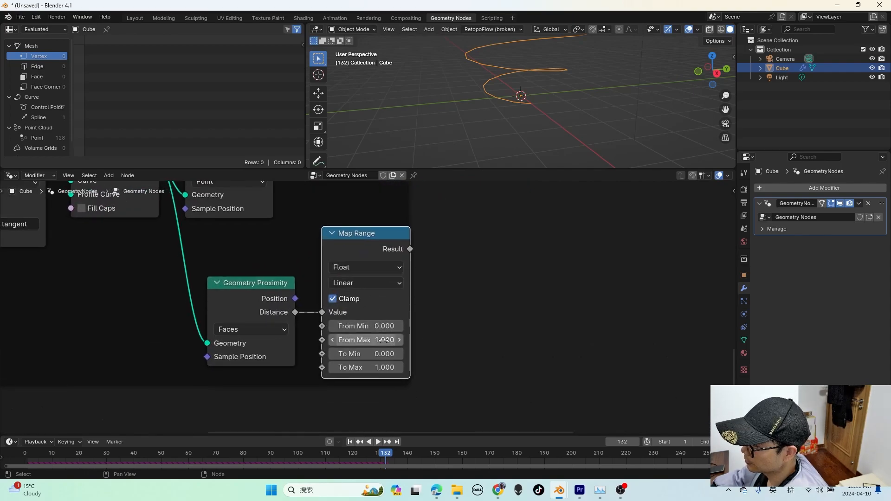
{"action": "double_click", "coordinate": [386, 354]}
{"action": "type", "text": "1"}
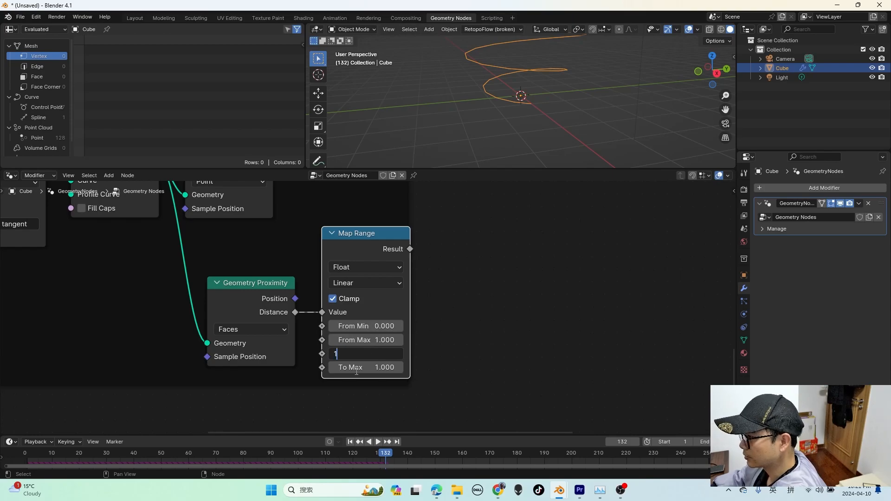
{"action": "key", "text": "Return"}
{"action": "left_click", "coordinate": [385, 367]}
{"action": "type", "text": "0"}
{"action": "key", "text": "Return"}
{"action": "scroll", "coordinate": [441, 334], "scroll_direction": "down", "scroll_amount": 3}
{"action": "scroll", "coordinate": [441, 333], "scroll_direction": "down", "scroll_amount": 4}
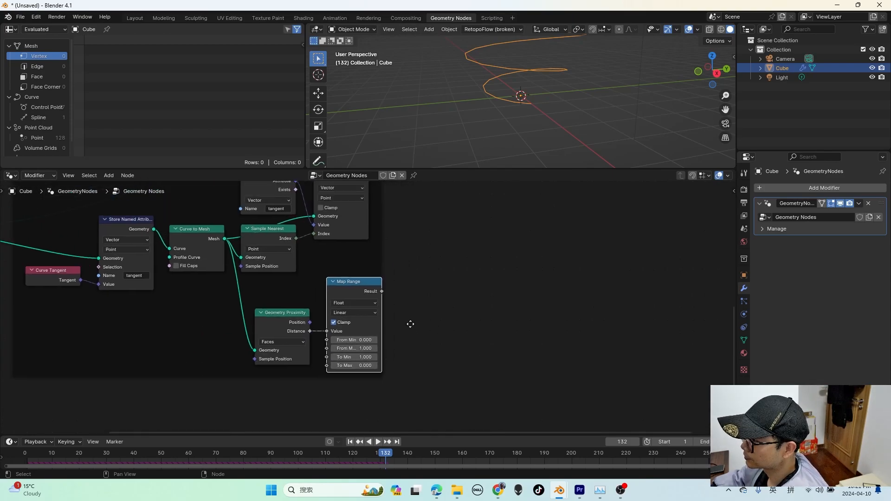
Insert a Vector Math node after Sample Index on the link to the Set Position offset and set its operation to Scale
{"action": "key", "text": "shift+a"}
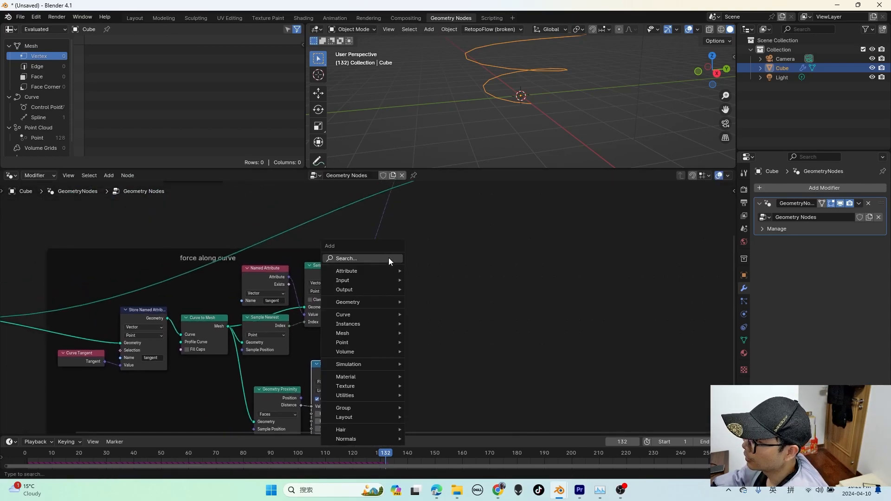
{"action": "type", "text": "math ve"}
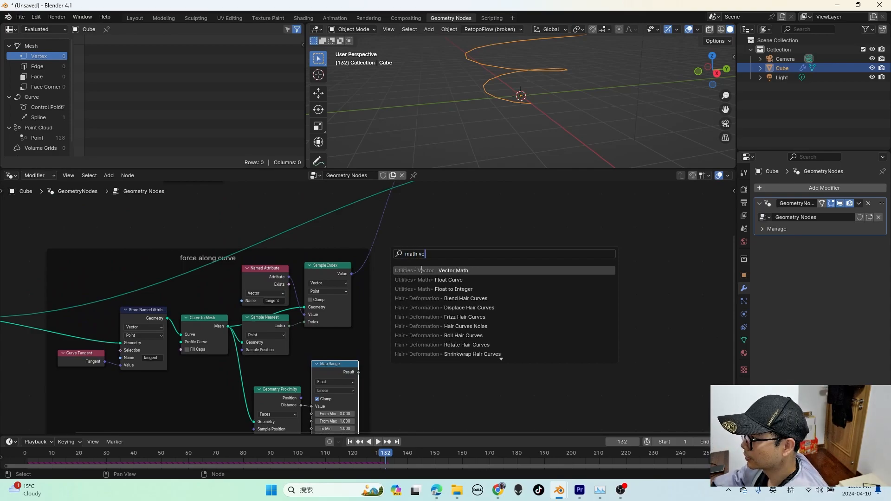
{"action": "key", "text": "Return"}
{"action": "left_click", "coordinate": [424, 238]}
{"action": "scroll", "coordinate": [414, 238], "scroll_direction": "up", "scroll_amount": 2}
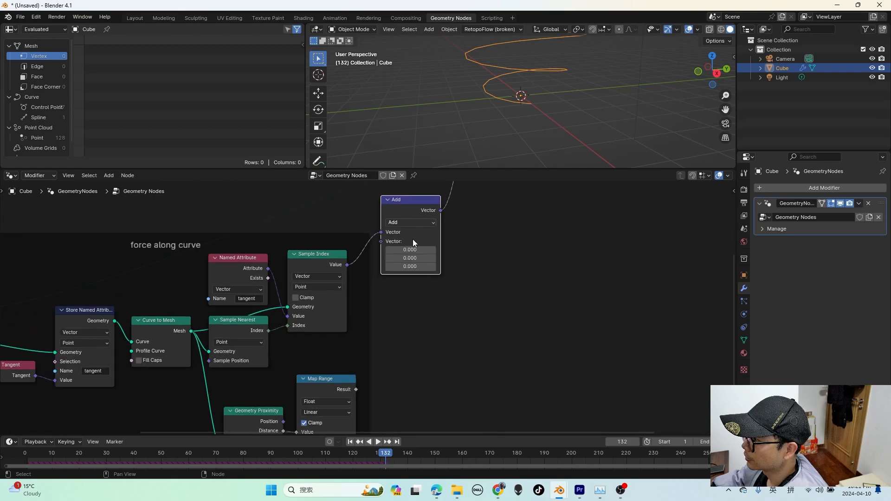
{"action": "left_click", "coordinate": [417, 210]}
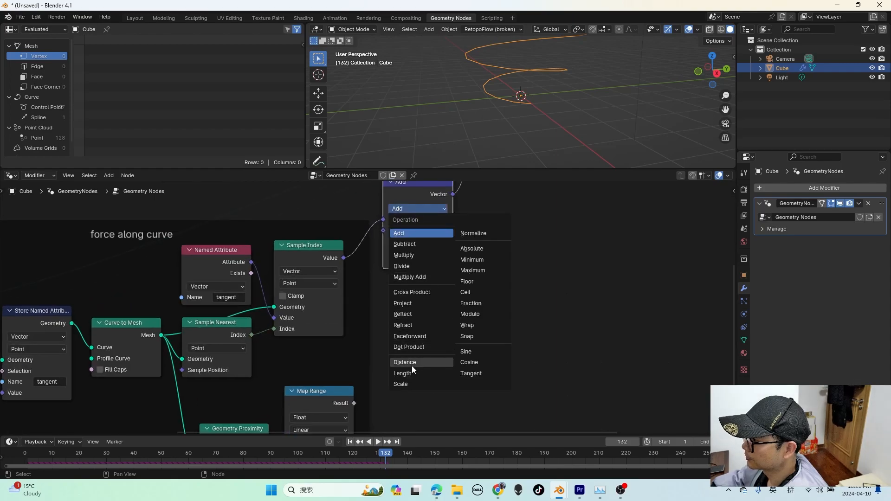
{"action": "left_click", "coordinate": [407, 385]}
Connect the Map Range Result to the Scale node's Scale input and tidy the Map Range and Geometry Proximity nodes
{"action": "left_click_drag", "start_coordinate": [326, 394], "coordinate": [317, 370]}
{"action": "middle_click_drag", "start_coordinate": [325, 370], "coordinate": [380, 349]}
{"action": "scroll", "coordinate": [385, 355], "scroll_direction": "down", "scroll_amount": 1}
{"action": "scroll", "coordinate": [390, 357], "scroll_direction": "up", "scroll_amount": 1}
{"action": "left_click_drag", "start_coordinate": [398, 356], "coordinate": [439, 211]}
{"action": "scroll", "coordinate": [430, 254], "scroll_direction": "down", "scroll_amount": 1}
{"action": "middle_click_drag", "start_coordinate": [431, 253], "coordinate": [367, 260]}
{"action": "left_click_drag", "start_coordinate": [241, 391], "coordinate": [221, 373]}
Examine the distance mapping in Map Range and its link to the Scale node alongside the spiral in the viewport
{"action": "scroll", "coordinate": [291, 344], "scroll_direction": "up", "scroll_amount": 3}
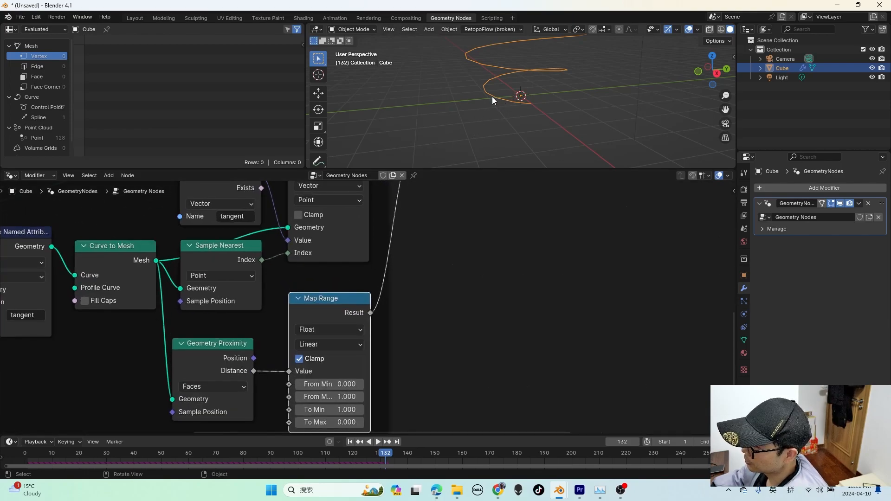
{"action": "middle_click_drag", "start_coordinate": [265, 370], "coordinate": [267, 364]}
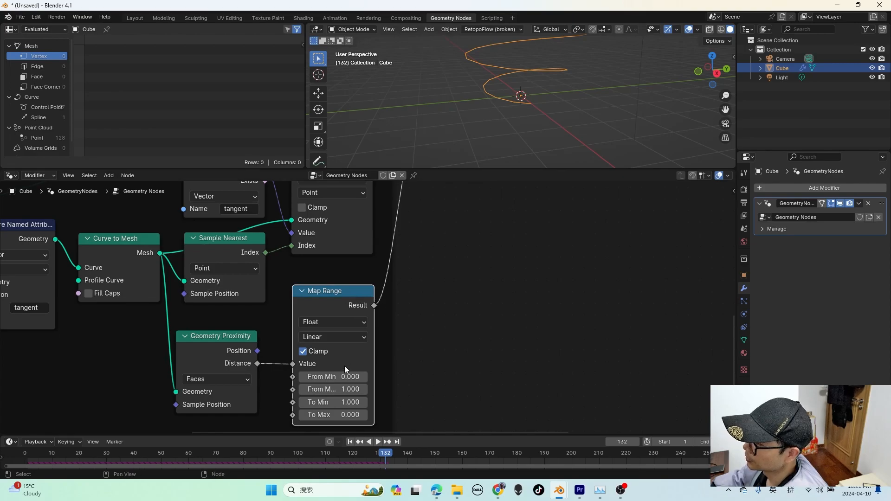
{"action": "middle_click_drag", "start_coordinate": [538, 105], "coordinate": [498, 100]}
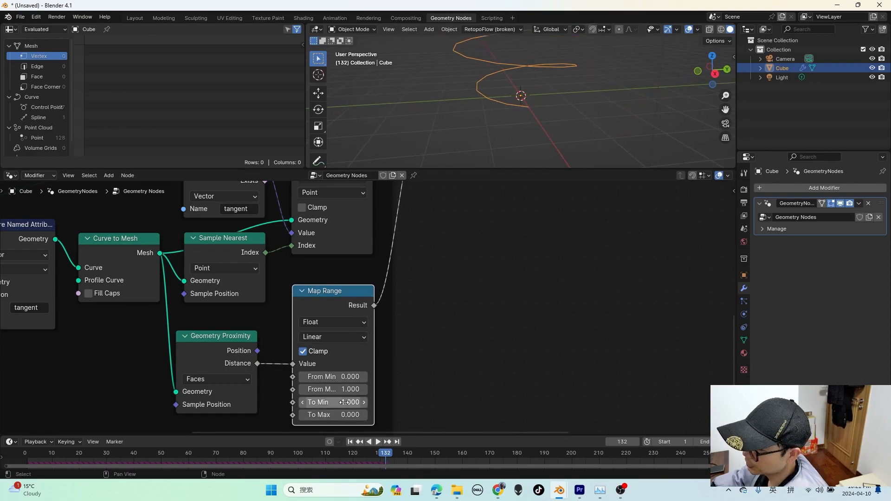
{"action": "scroll", "coordinate": [431, 337], "scroll_direction": "down", "scroll_amount": 1}
{"action": "scroll", "coordinate": [425, 323], "scroll_direction": "down", "scroll_amount": 2}
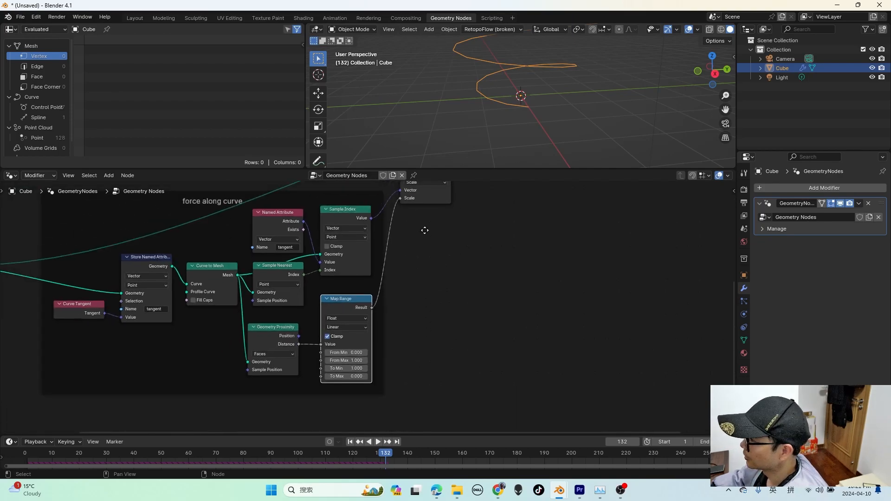
{"action": "scroll", "coordinate": [424, 229], "scroll_direction": "up", "scroll_amount": 1}
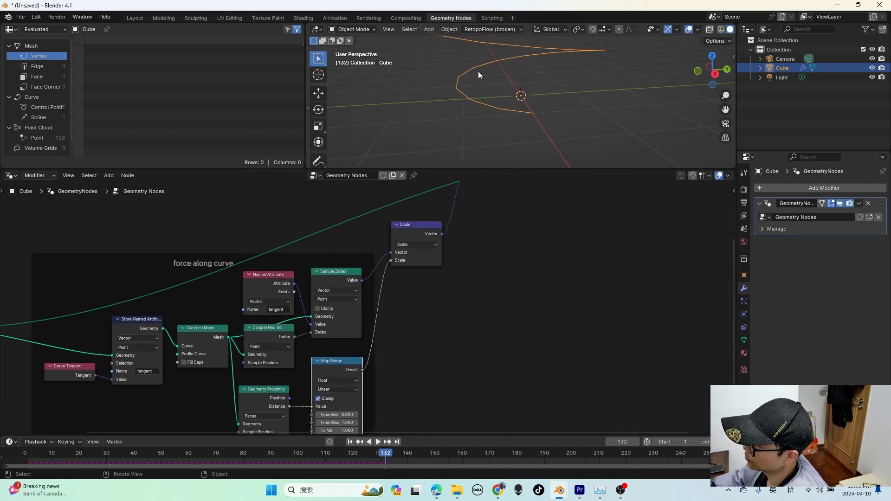
{"action": "middle_click_drag", "start_coordinate": [386, 322], "coordinate": [335, 325]}
{"action": "scroll", "coordinate": [338, 346], "scroll_direction": "up", "scroll_amount": 2}
{"action": "scroll", "coordinate": [377, 316], "scroll_direction": "down", "scroll_amount": 3}
{"action": "middle_click_drag", "start_coordinate": [413, 254], "coordinate": [388, 328]}
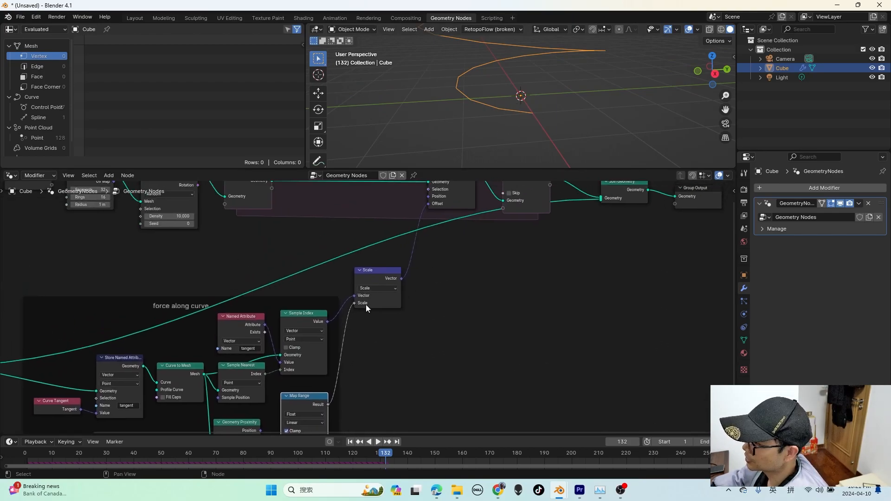
Reposition the Scale node, then restart the simulation from the beginning and play it to about frame 38
{"action": "scroll", "coordinate": [366, 305], "scroll_direction": "up", "scroll_amount": 1}
{"action": "left_click_drag", "start_coordinate": [387, 276], "coordinate": [383, 308]}
{"action": "left_click", "coordinate": [1, 454]}
{"action": "key", "text": "space"}
{"action": "middle_click_drag", "start_coordinate": [396, 349], "coordinate": [448, 289]}
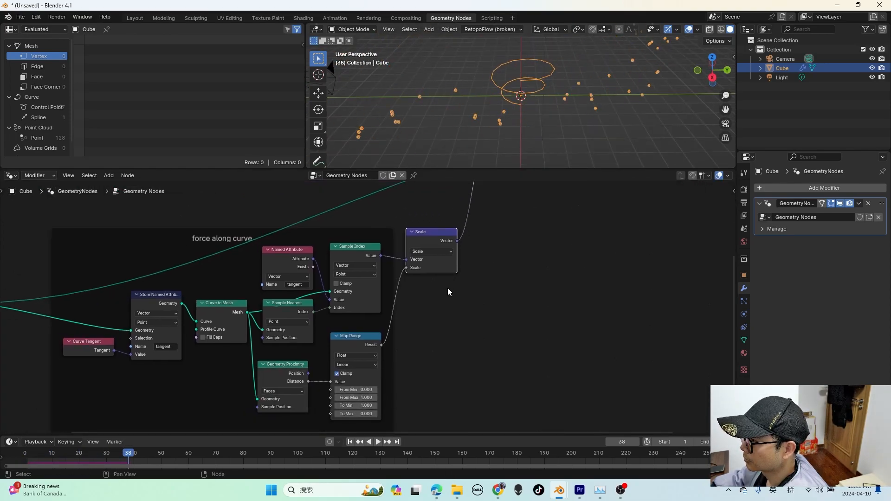
Duplicate the Scale node, insert the copy between the first Scale and Set Position, and set its scale to 0.1
{"action": "key", "text": "shift+a"}
{"action": "left_click", "coordinate": [455, 250]}
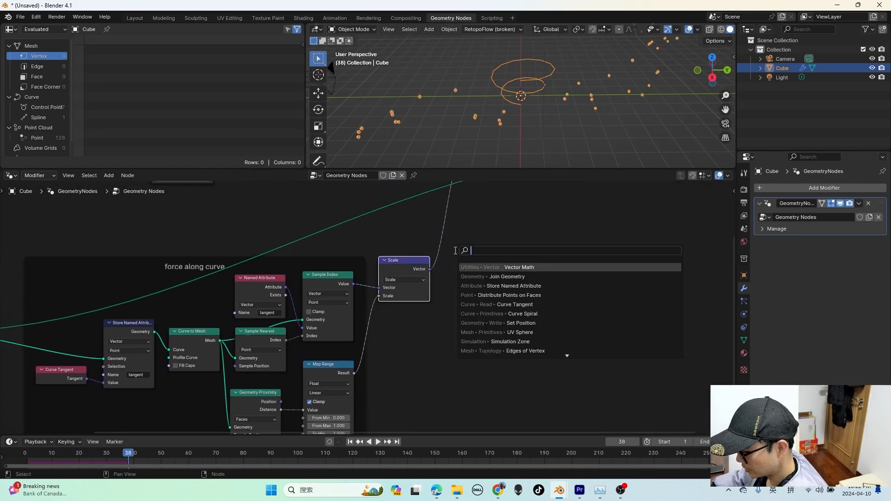
{"action": "left_click", "coordinate": [398, 261]}
{"action": "key", "text": "shift+d"}
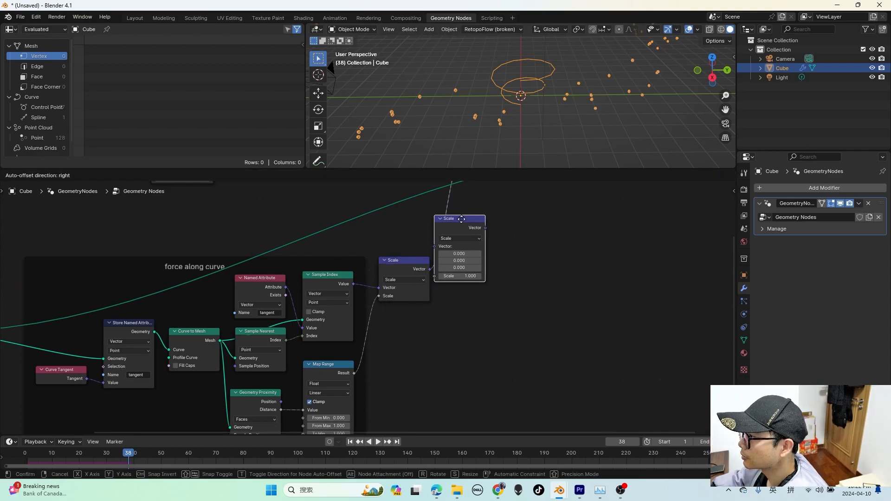
{"action": "left_click", "coordinate": [453, 220]}
{"action": "middle_click_drag", "start_coordinate": [514, 254], "coordinate": [491, 265]}
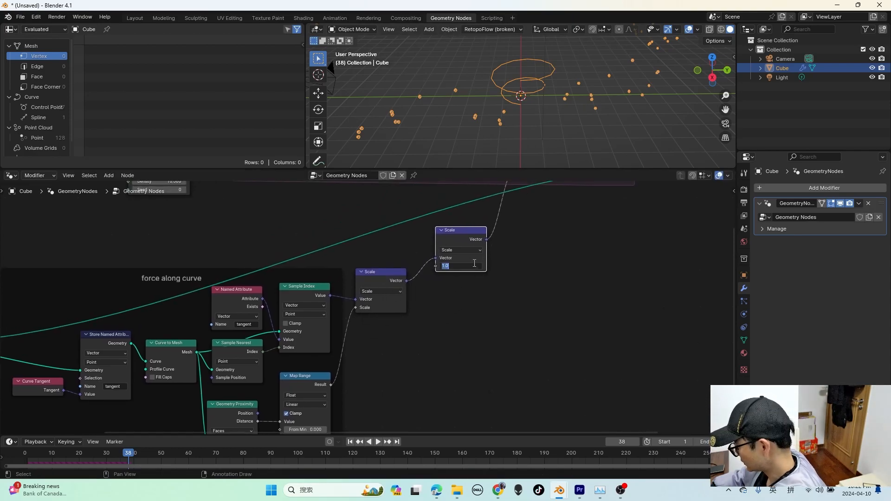
{"action": "key", "text": "Return"}
Play the simulation past frame 126 and observe how the particles move around the spiral
{"action": "key", "text": "space"}
{"action": "middle_click_drag", "start_coordinate": [549, 88], "coordinate": [614, 70]}
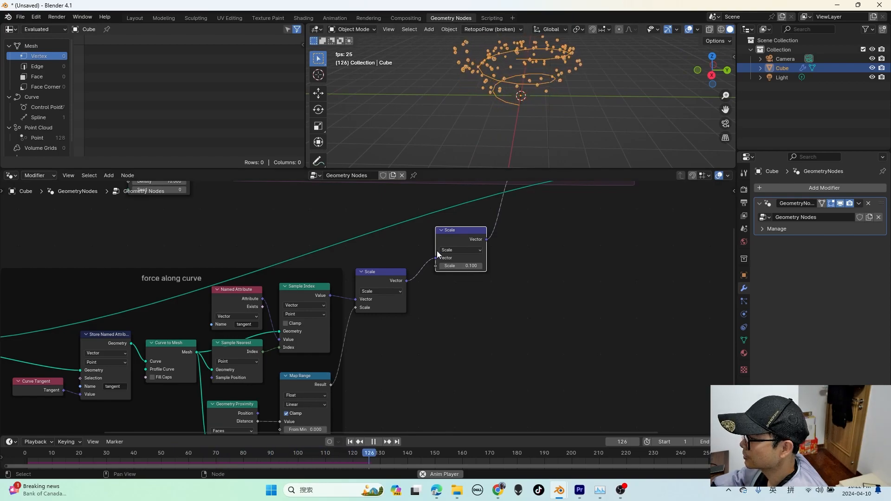
{"action": "key", "text": "space"}
Select the UV Sphere node, replay the simulation briefly and return the timeline to frame 0
{"action": "scroll", "coordinate": [422, 267], "scroll_direction": "down", "scroll_amount": 2}
{"action": "middle_click_drag", "start_coordinate": [422, 267], "coordinate": [470, 349]}
{"action": "left_click", "coordinate": [184, 237]}
{"action": "scroll", "coordinate": [184, 237], "scroll_direction": "up", "scroll_amount": 1}
{"action": "middle_click_drag", "start_coordinate": [184, 238], "coordinate": [292, 243]}
{"action": "key", "text": "space"}
{"action": "key", "text": "space"}
{"action": "mouse_move", "coordinate": [26, 452]}
{"action": "left_mouse_down"}
{"action": "mouse_move", "coordinate": [16, 452]}
{"action": "mouse_move", "coordinate": [48, 456]}
{"action": "mouse_move", "coordinate": [12, 451]}
{"action": "left_mouse_up"}
{"action": "key", "text": "space"}
{"action": "middle_click_drag", "start_coordinate": [445, 99], "coordinate": [562, 113]}
{"action": "scroll", "coordinate": [362, 302], "scroll_direction": "up", "scroll_amount": 1}
{"action": "scroll", "coordinate": [237, 255], "scroll_direction": "up", "scroll_amount": 1}
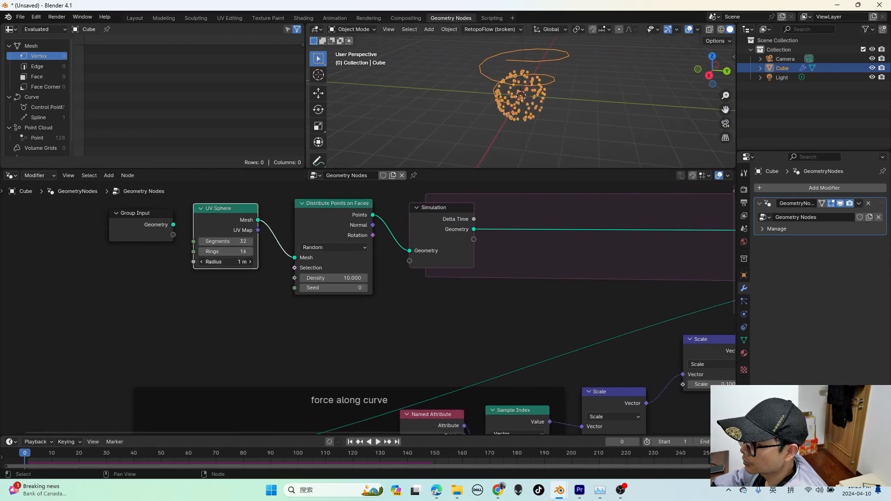
Try radii of 0.1 m and 0.5 m on the UV Sphere that emits the particles
{"action": "left_click", "coordinate": [239, 263]}
{"action": "type", "text": ".1"}
{"action": "key", "text": "Return"}
{"action": "middle_click_drag", "start_coordinate": [515, 109], "coordinate": [473, 106]}
{"action": "scroll", "coordinate": [273, 263], "scroll_direction": "up", "scroll_amount": 1}
{"action": "left_click", "coordinate": [219, 257]}
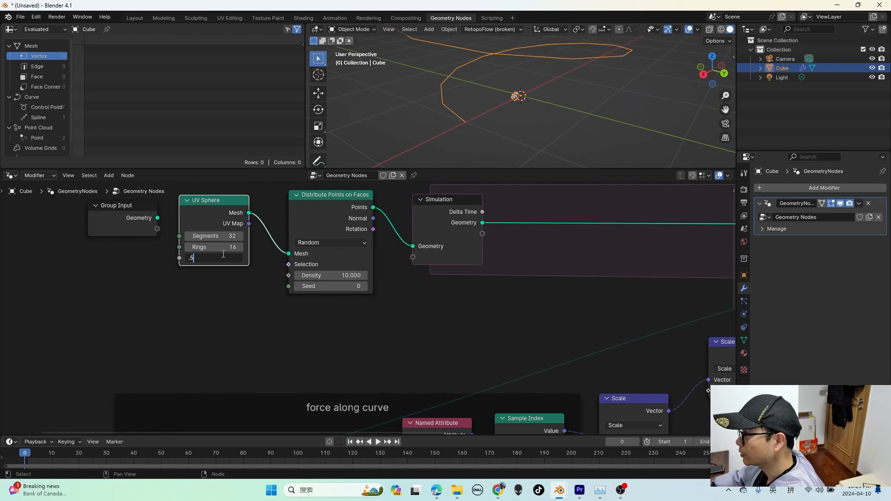
{"action": "type", "text": ".5"}
{"action": "key", "text": "Return"}
Set the UV Sphere radius to 0.3 m
{"action": "left_click", "coordinate": [226, 258]}
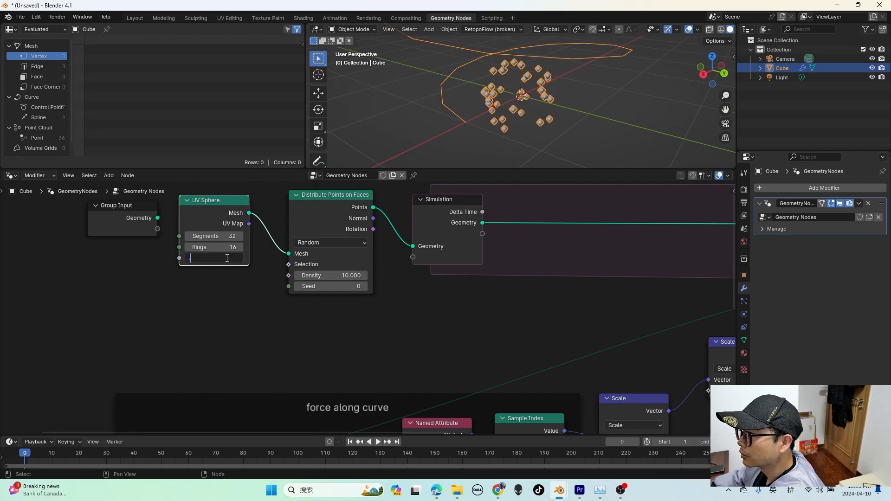
{"action": "type", "text": ".3"}
{"action": "key", "text": "Return"}
{"action": "scroll", "coordinate": [311, 266], "scroll_direction": "down", "scroll_amount": 2}
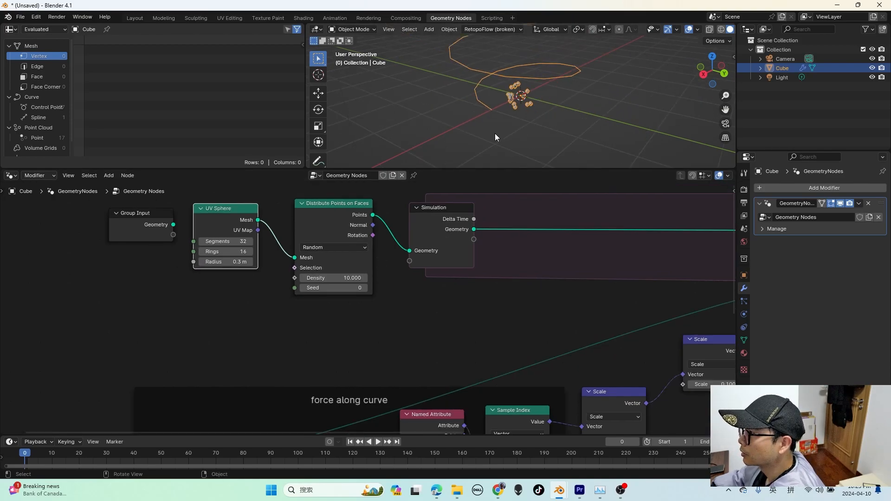
Move the Spiral node farther from the frame and add a shared reroute point on its output links
{"action": "middle_click_drag", "start_coordinate": [332, 344], "coordinate": [467, 228]}
{"action": "left_click_drag", "start_coordinate": [216, 307], "coordinate": [156, 315]}
{"action": "right_click_drag", "start_coordinate": [327, 270], "coordinate": [328, 271], "text": "shift"}
{"action": "scroll", "coordinate": [274, 313], "scroll_direction": "up", "scroll_amount": 1}
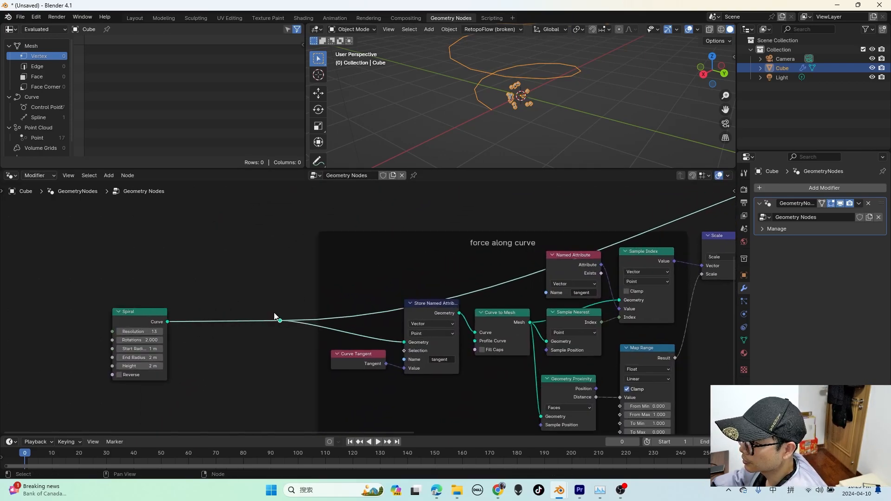
Insert a Transform Geometry node between the Spiral node and the reroute point
{"action": "key", "text": "shift+a"}
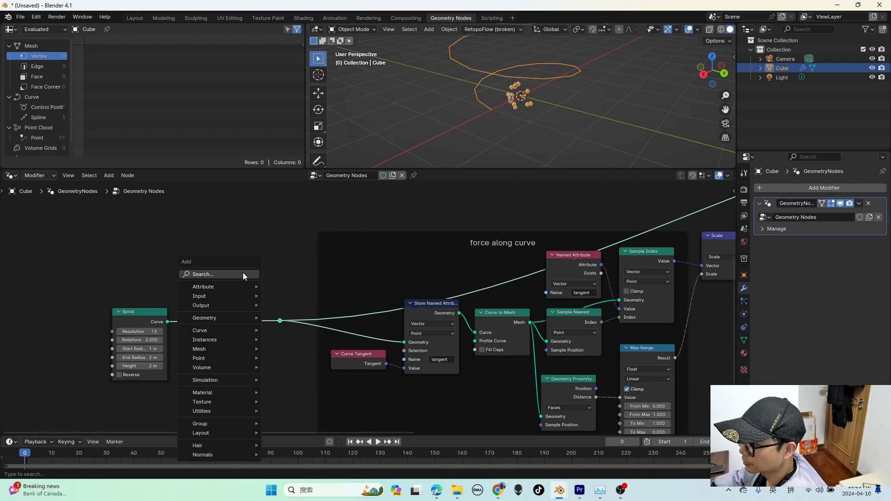
{"action": "type", "text": "trans"}
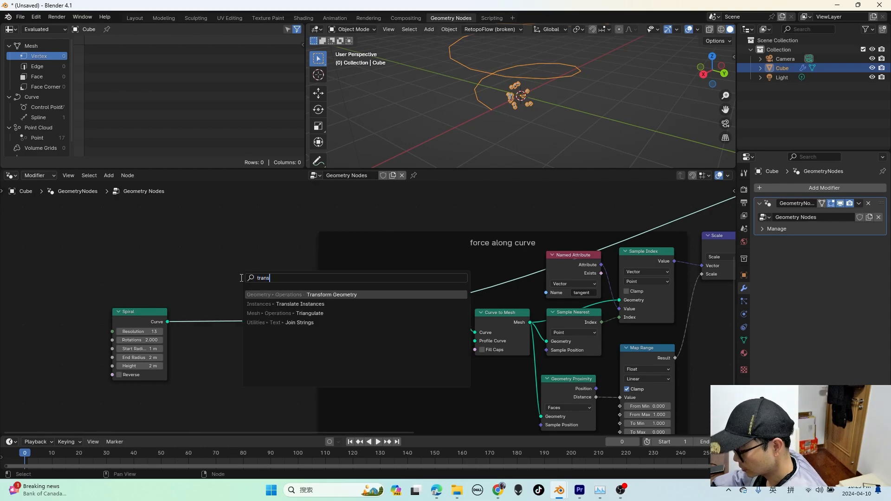
{"action": "left_click", "coordinate": [287, 295]}
{"action": "left_click", "coordinate": [196, 290]}
{"action": "scroll", "coordinate": [223, 352], "scroll_direction": "up", "scroll_amount": 1}
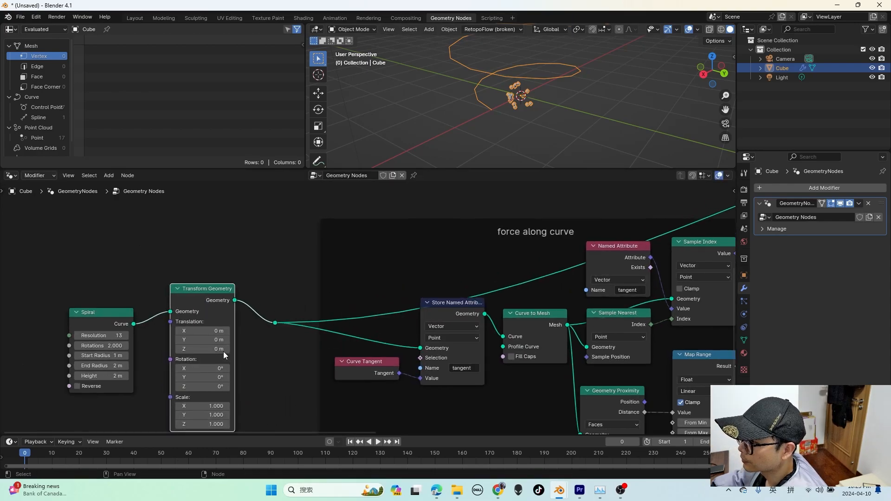
Set the Transform Geometry X translation to about -1 m so the spiral starts at the particles
{"action": "middle_click_drag", "start_coordinate": [224, 352], "coordinate": [218, 299]}
{"action": "scroll", "coordinate": [218, 299], "scroll_direction": "up", "scroll_amount": 2}
{"action": "middle_click_drag", "start_coordinate": [543, 107], "coordinate": [492, 108]}
{"action": "scroll", "coordinate": [56, 267], "scroll_direction": "up", "scroll_amount": 1}
{"action": "left_click_drag", "start_coordinate": [102, 270], "coordinate": [73, 270]}
{"action": "scroll", "coordinate": [323, 272], "scroll_direction": "down", "scroll_amount": 10}
Play the simulation to about frame 193 and observe the particles from another angle as they follow the spiral
{"action": "middle_click_drag", "start_coordinate": [546, 320], "coordinate": [369, 368]}
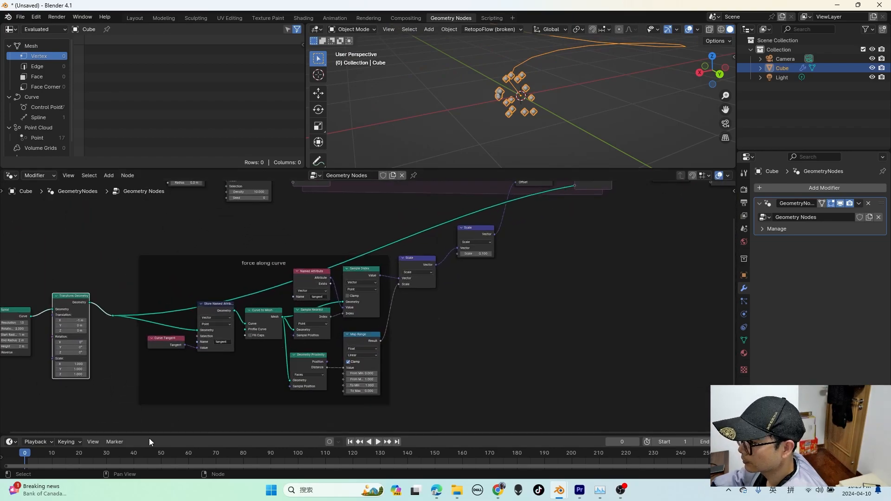
{"action": "key", "text": "space"}
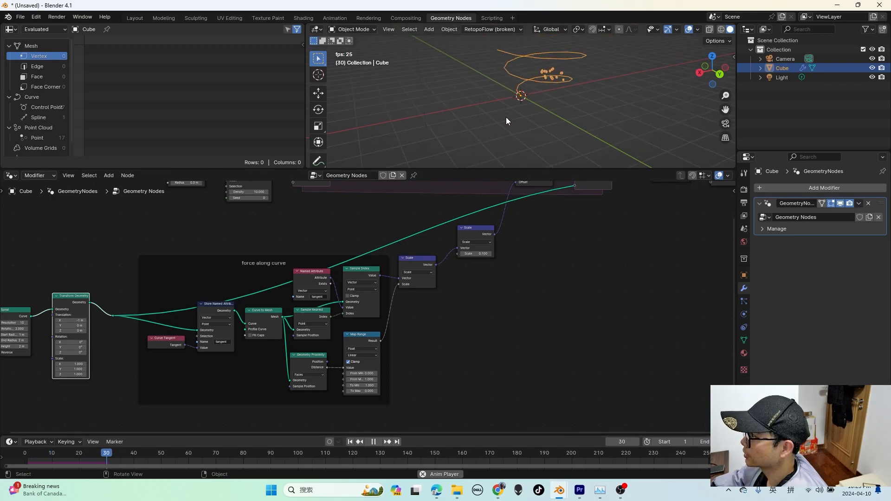
{"action": "middle_click_drag", "start_coordinate": [575, 64], "coordinate": [545, 79]}
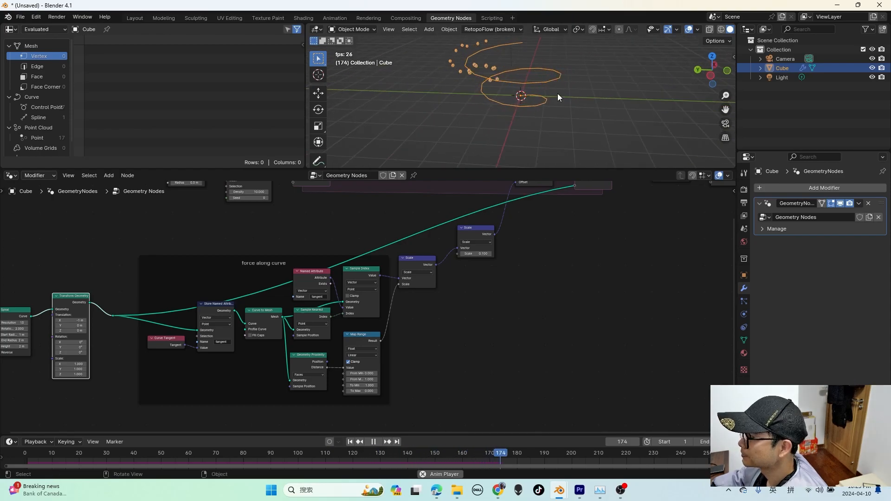
{"action": "key", "text": "space"}
Save the project as test.blend in the follow spline folder
{"action": "middle_click_drag", "start_coordinate": [508, 241], "coordinate": [479, 334]}
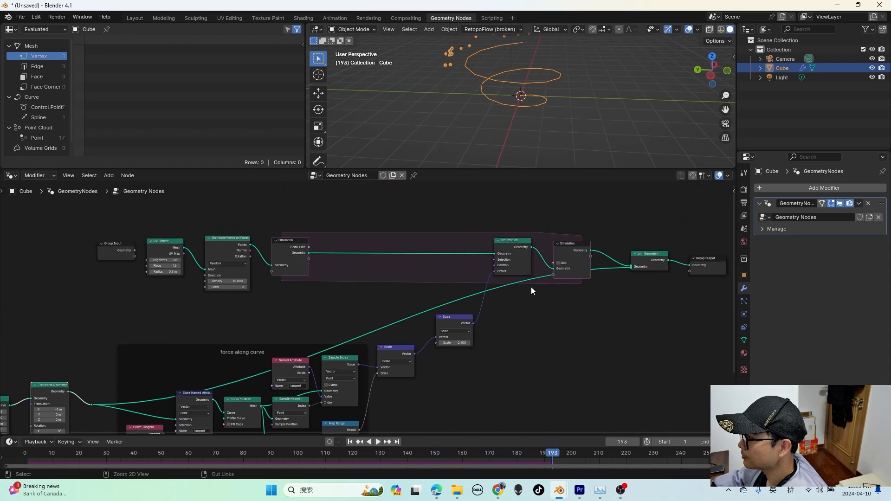
{"action": "key", "text": "ctrl+s"}
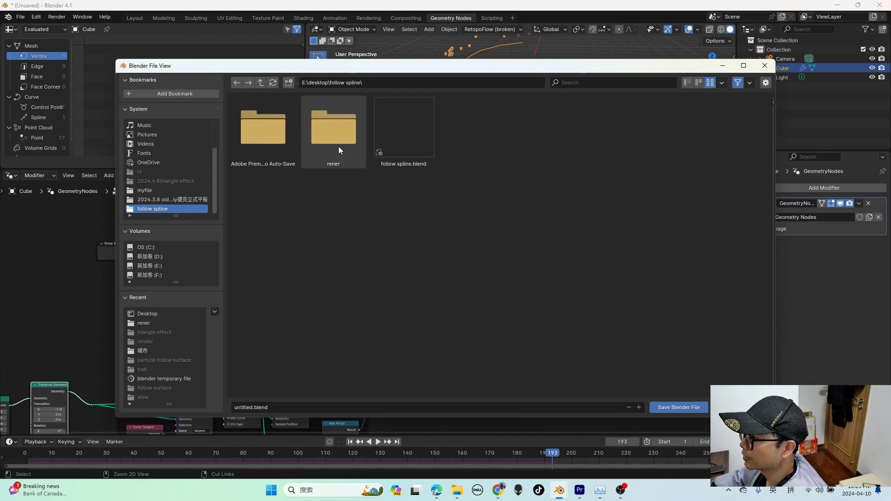
{"action": "left_click", "coordinate": [305, 412]}
{"action": "type", "text": "tes"}
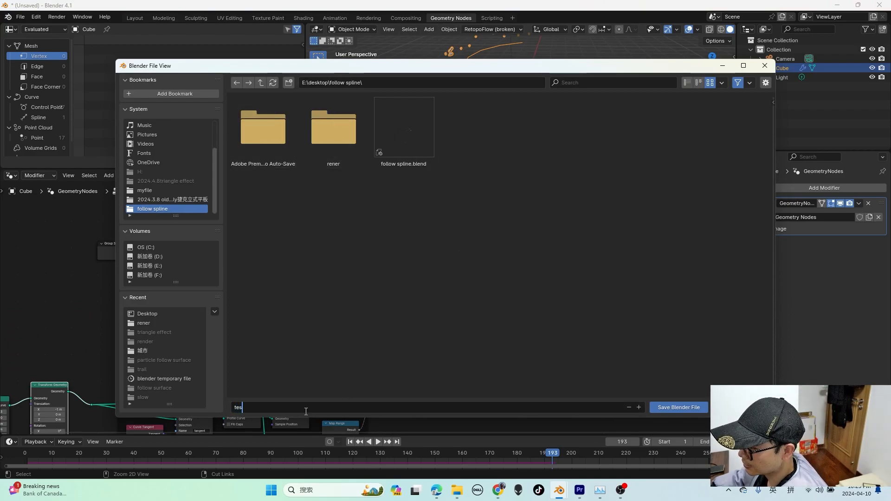
{"action": "left_click", "coordinate": [349, 367]}
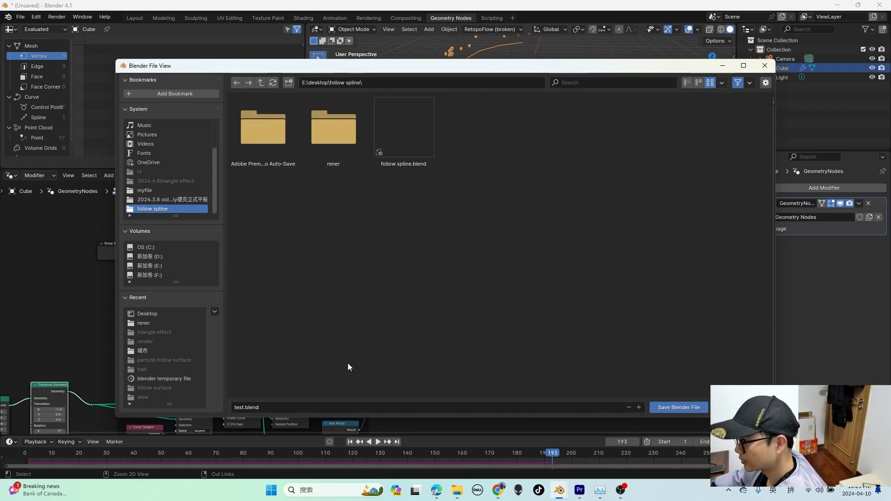
{"action": "left_click", "coordinate": [661, 408]}
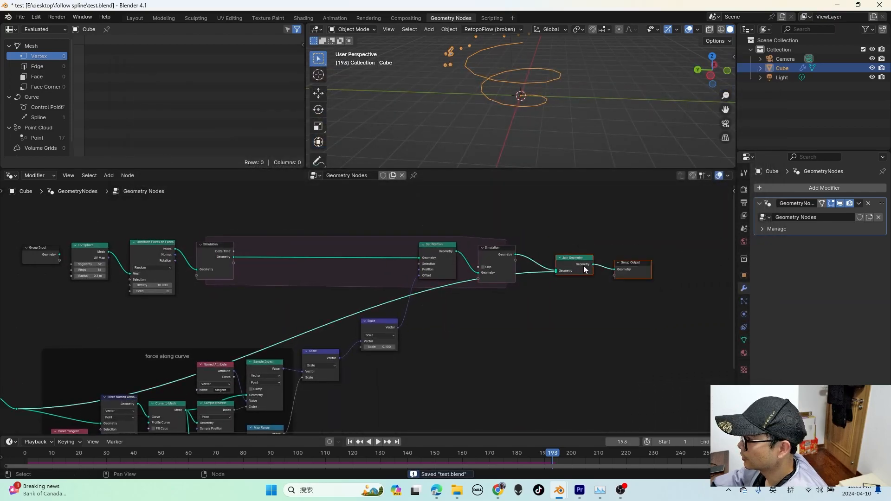
Insert a Join Geometry node between Set Position and the simulation output, and feed it the Points of Distribute Points on Faces
{"action": "left_click_drag", "start_coordinate": [585, 272], "coordinate": [682, 270]}
{"action": "left_click_drag", "start_coordinate": [441, 248], "coordinate": [413, 246]}
{"action": "key", "text": "shift+a"}
{"action": "left_click", "coordinate": [441, 246]}
{"action": "type", "text": "join"}
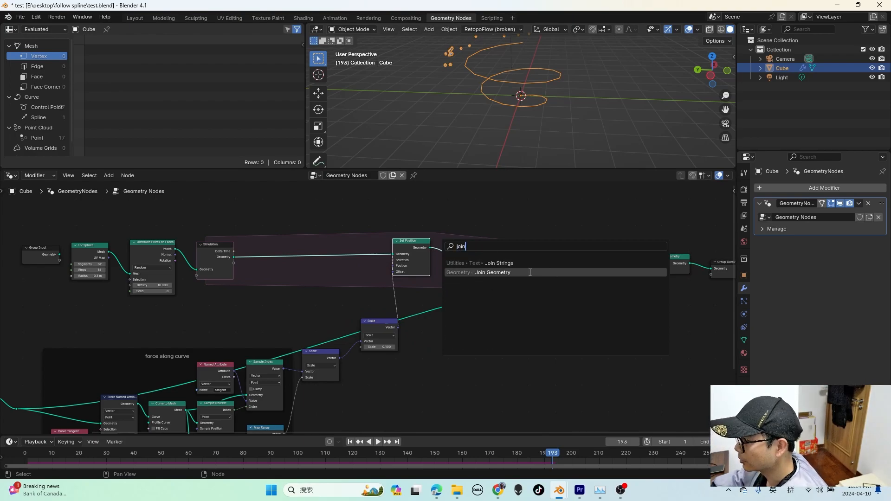
{"action": "left_click", "coordinate": [493, 272]}
{"action": "left_click", "coordinate": [469, 246]}
{"action": "scroll", "coordinate": [364, 247], "scroll_direction": "up", "scroll_amount": 1}
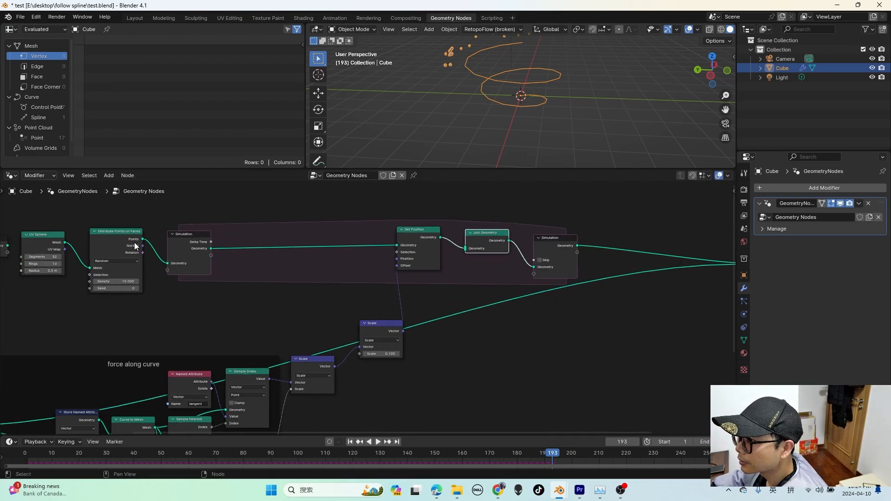
{"action": "left_click_drag", "start_coordinate": [143, 239], "coordinate": [478, 247]}
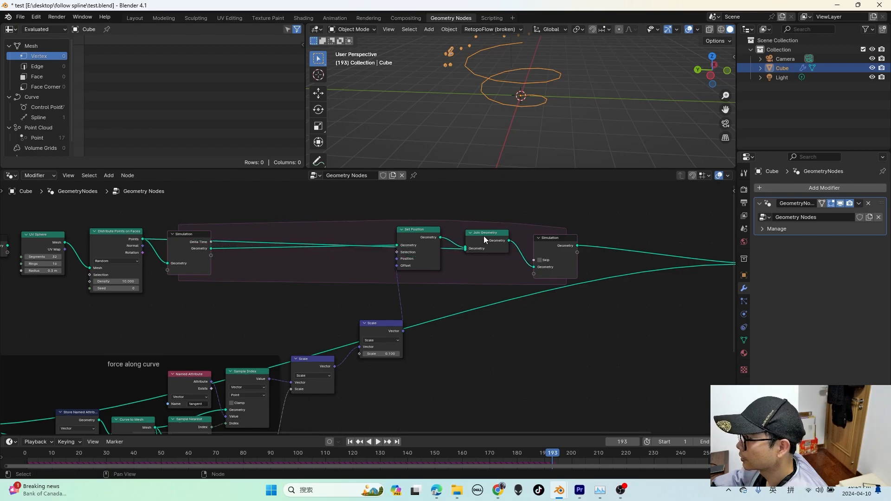
Play the simulation from frame 0 to about frame 42 while orbiting to examine the continuous particle emission
{"action": "left_click_drag", "start_coordinate": [55, 456], "coordinate": [27, 458]}
{"action": "key", "text": "space"}
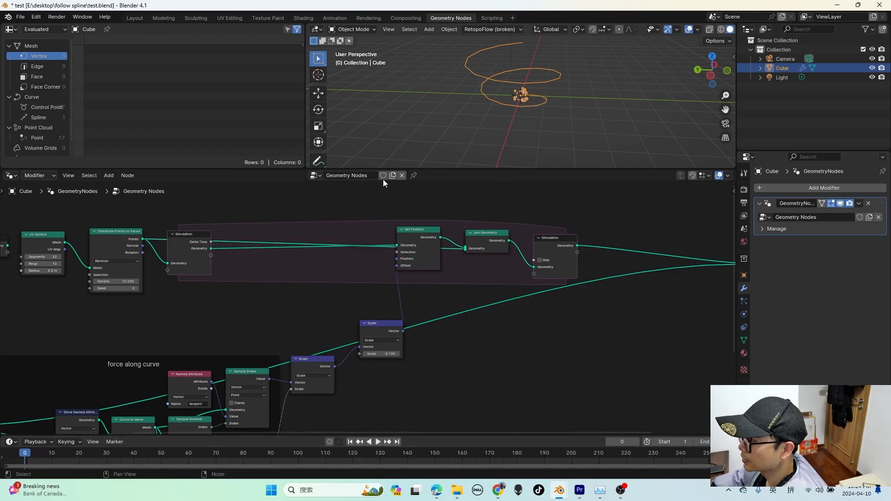
{"action": "middle_click_drag", "start_coordinate": [524, 110], "coordinate": [506, 112]}
{"action": "key", "text": "space"}
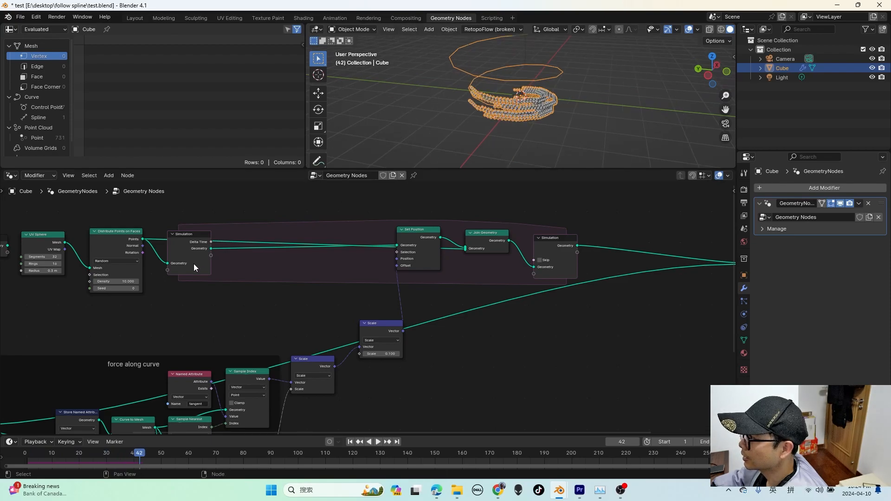
Drive the Seed of Distribute Points on Faces with the Frame output of a new Scene Time node
{"action": "middle_click_drag", "start_coordinate": [194, 263], "coordinate": [277, 260]}
{"action": "scroll", "coordinate": [200, 250], "scroll_direction": "up", "scroll_amount": 3}
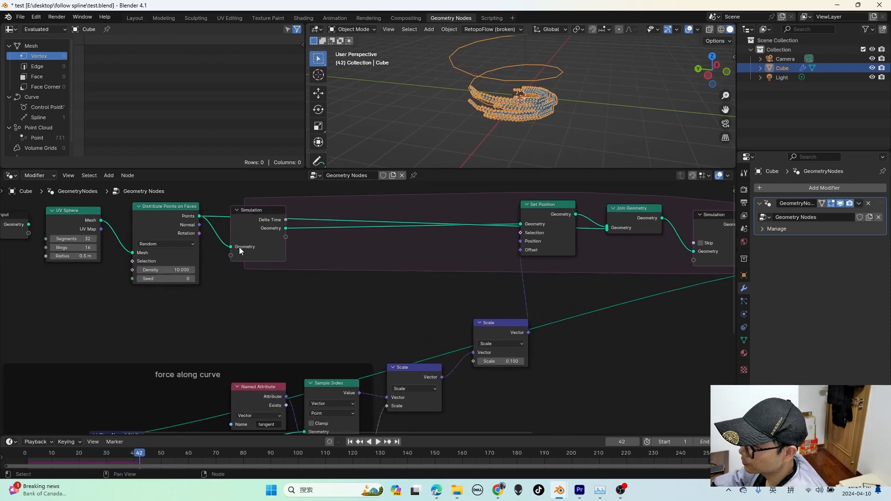
{"action": "scroll", "coordinate": [218, 291], "scroll_direction": "up", "scroll_amount": 1}
{"action": "middle_click_drag", "start_coordinate": [244, 284], "coordinate": [238, 299]}
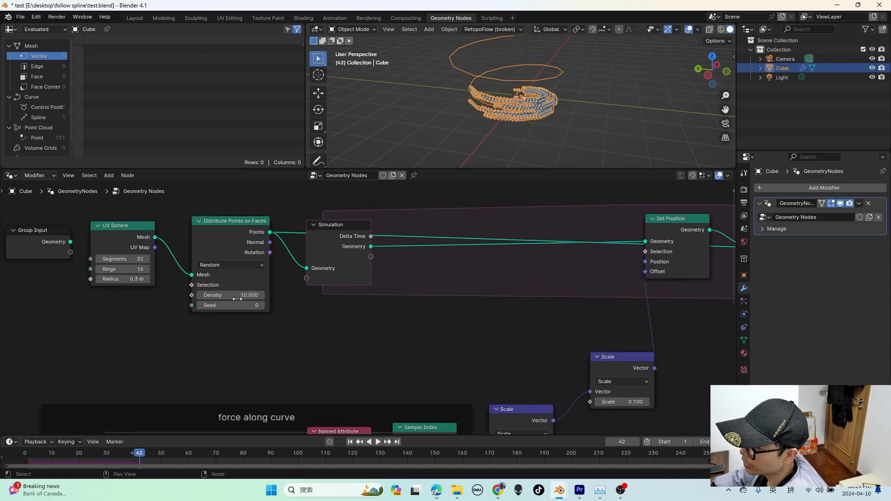
{"action": "left_click_drag", "start_coordinate": [189, 308], "coordinate": [168, 312]}
{"action": "type", "text": "frame"}
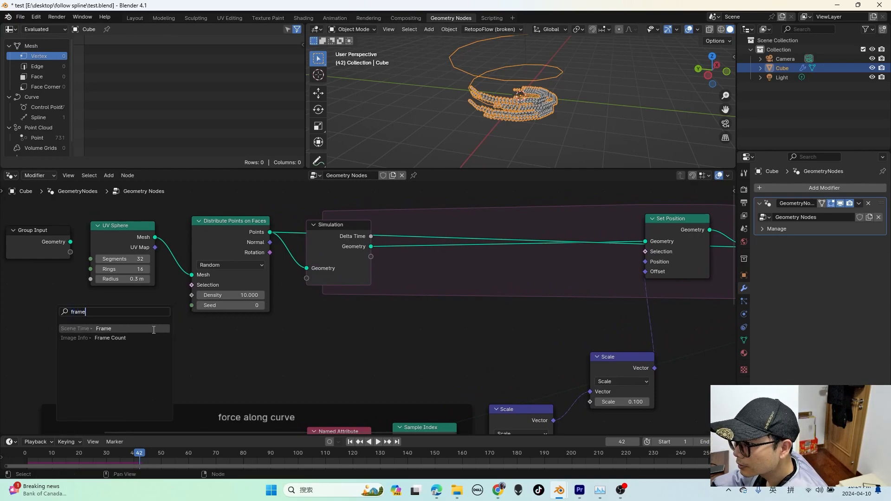
{"action": "left_click", "coordinate": [154, 330]}
{"action": "left_click", "coordinate": [164, 323]}
Replay the simulation from the start to about frame 68 and check the randomised emission from another angle
{"action": "left_click_drag", "start_coordinate": [52, 452], "coordinate": [26, 451]}
{"action": "key", "text": "space"}
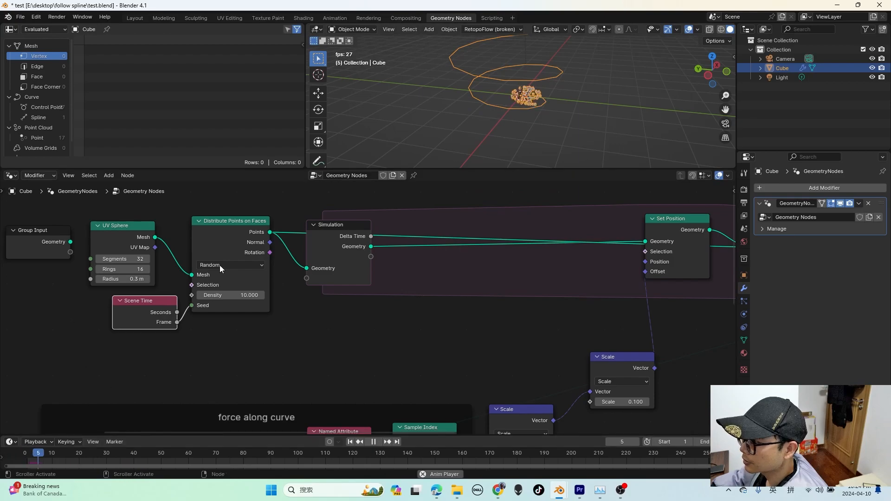
{"action": "middle_click_drag", "start_coordinate": [499, 118], "coordinate": [453, 116]}
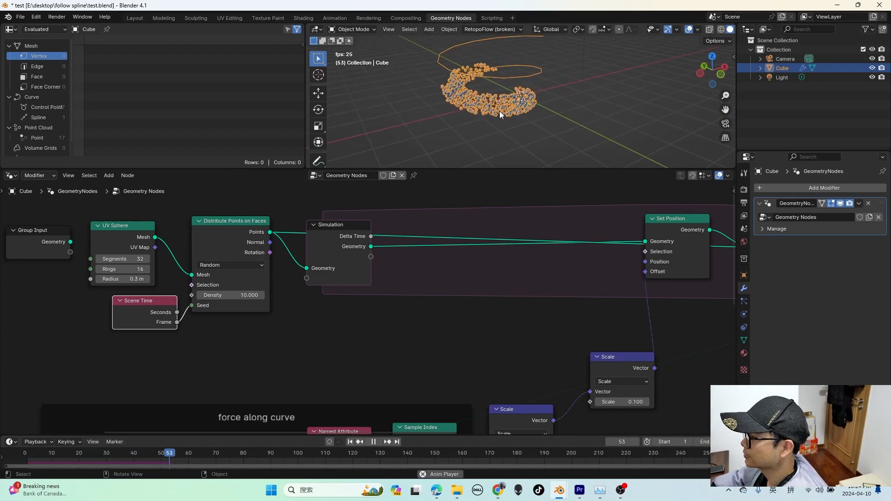
Reposition the simulation input and output nodes to separate the crossing geometry links
{"action": "scroll", "coordinate": [402, 290], "scroll_direction": "down", "scroll_amount": 2}
{"action": "middle_click_drag", "start_coordinate": [401, 290], "coordinate": [263, 291]}
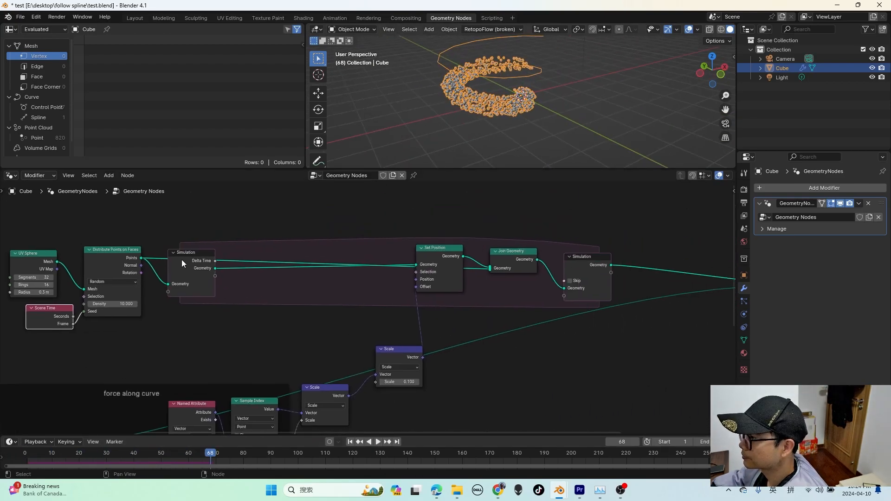
{"action": "left_click_drag", "start_coordinate": [182, 260], "coordinate": [187, 213]}
{"action": "mouse_move", "coordinate": [587, 263]}
{"action": "left_mouse_down"}
{"action": "mouse_move", "coordinate": [587, 228]}
{"action": "mouse_move", "coordinate": [587, 252]}
{"action": "left_mouse_up"}
{"action": "left_click_drag", "start_coordinate": [199, 219], "coordinate": [197, 289]}
Add two reroute points on the Points link to Join Geometry and move the first one above the simulation zone
{"action": "right_click_drag", "start_coordinate": [247, 230], "coordinate": [248, 229], "text": "shift"}
{"action": "left_click_drag", "start_coordinate": [249, 269], "coordinate": [223, 250]}
{"action": "key", "text": "g"}
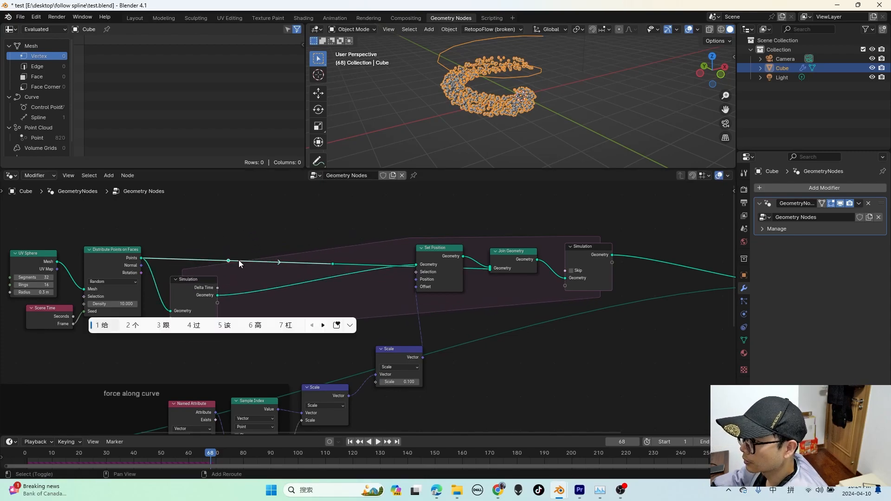
{"action": "key", "text": "shift"}
{"action": "left_click", "coordinate": [318, 262]}
{"action": "left_click", "coordinate": [328, 247]}
{"action": "right_click", "coordinate": [327, 249]}
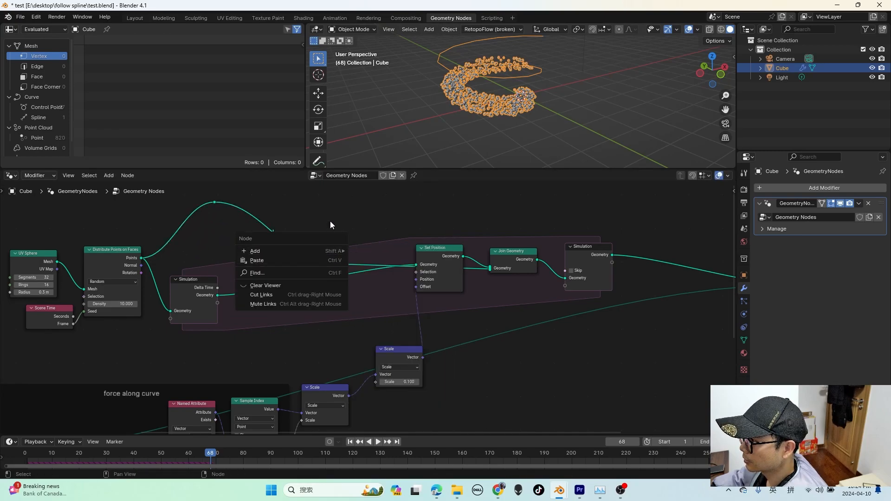
Align the second reroute point above the zone near Join Geometry and bring the simulation input node level with Set Position
{"action": "left_click_drag", "start_coordinate": [318, 249], "coordinate": [338, 266]}
{"action": "key", "text": "g"}
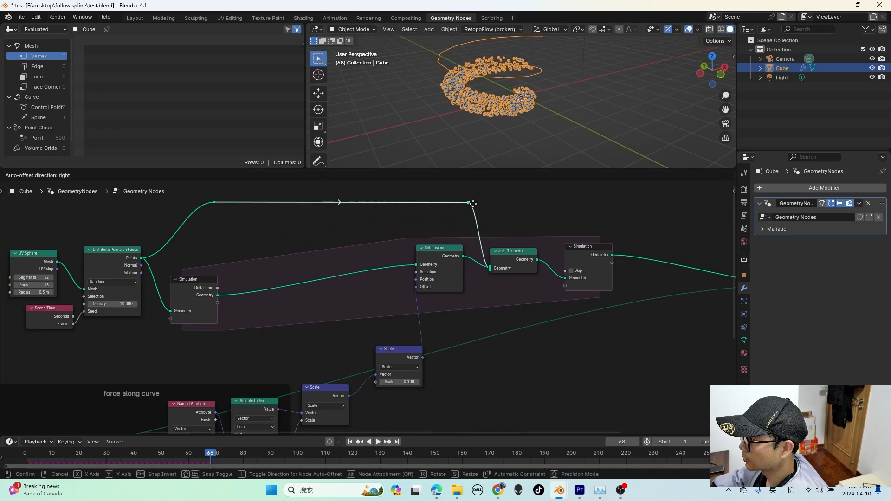
{"action": "left_click", "coordinate": [470, 203]}
{"action": "left_click_drag", "start_coordinate": [202, 294], "coordinate": [207, 264]}
Play the simulation while orbiting around the particle stream, and set a new end frame for the animation
{"action": "scroll", "coordinate": [531, 132], "scroll_direction": "down", "scroll_amount": 2}
{"action": "middle_click_drag", "start_coordinate": [552, 116], "coordinate": [581, 59]}
{"action": "key", "text": "space"}
{"action": "scroll", "coordinate": [546, 114], "scroll_direction": "down", "scroll_amount": 2}
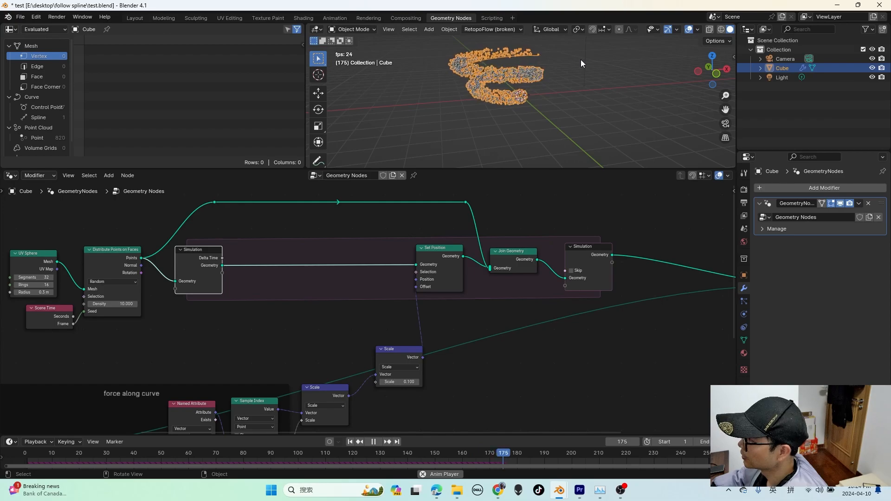
{"action": "middle_click_drag", "start_coordinate": [572, 62], "coordinate": [530, 65]}
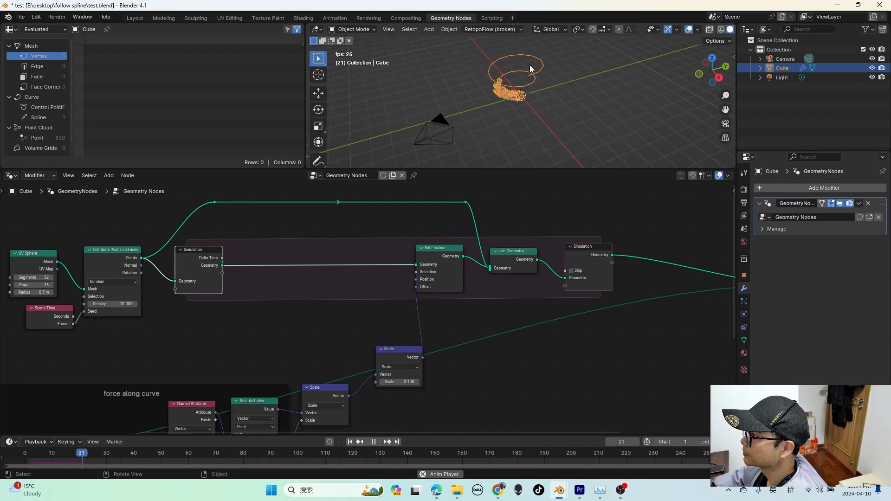
{"action": "key", "text": "space"}
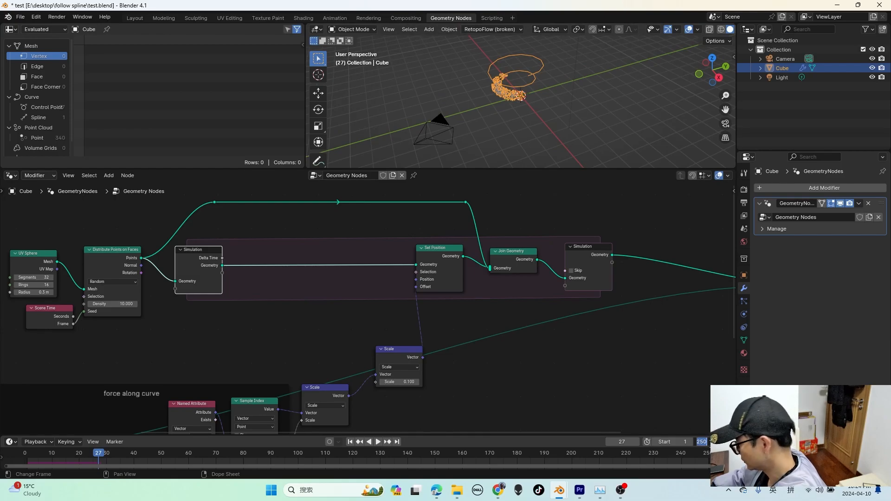
{"action": "key", "text": "Return"}
Insert a Store Named Attribute node between the simulation input and Set Position
{"action": "scroll", "coordinate": [262, 255], "scroll_direction": "up", "scroll_amount": 3}
{"action": "middle_click_drag", "start_coordinate": [266, 251], "coordinate": [251, 261]}
{"action": "key", "text": "shift+a"}
{"action": "left_click", "coordinate": [238, 258]}
{"action": "type", "text": "store"}
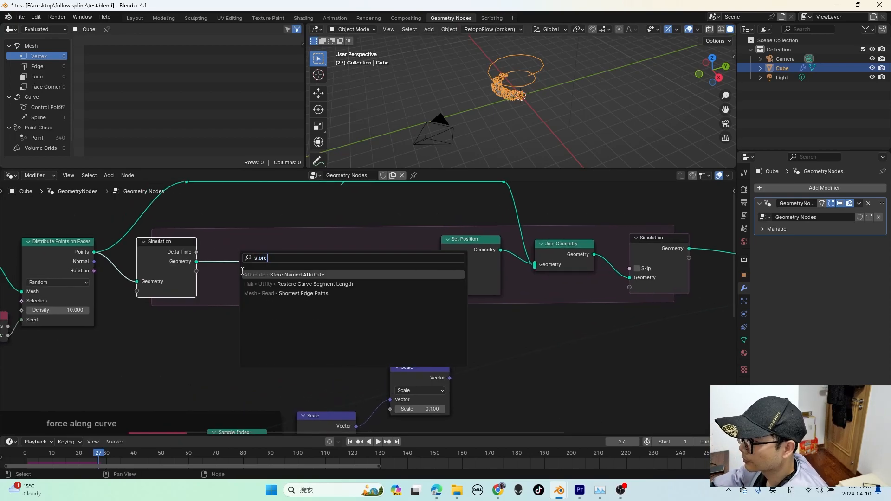
{"action": "key", "text": "Return"}
{"action": "left_click", "coordinate": [235, 230]}
Configure the new Store Named Attribute as Integer named T, and connect its Value to a new simulation input state
{"action": "scroll", "coordinate": [248, 294], "scroll_direction": "up", "scroll_amount": 2}
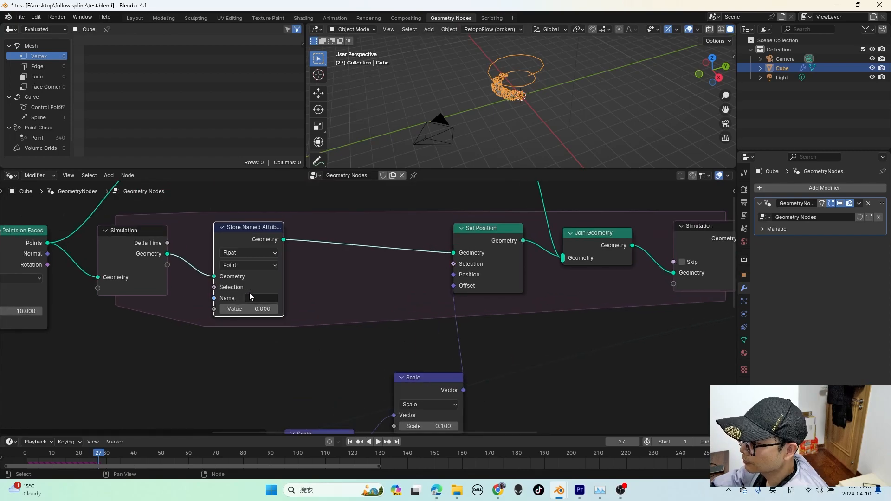
{"action": "left_click", "coordinate": [250, 296]}
{"action": "type", "text": "T"}
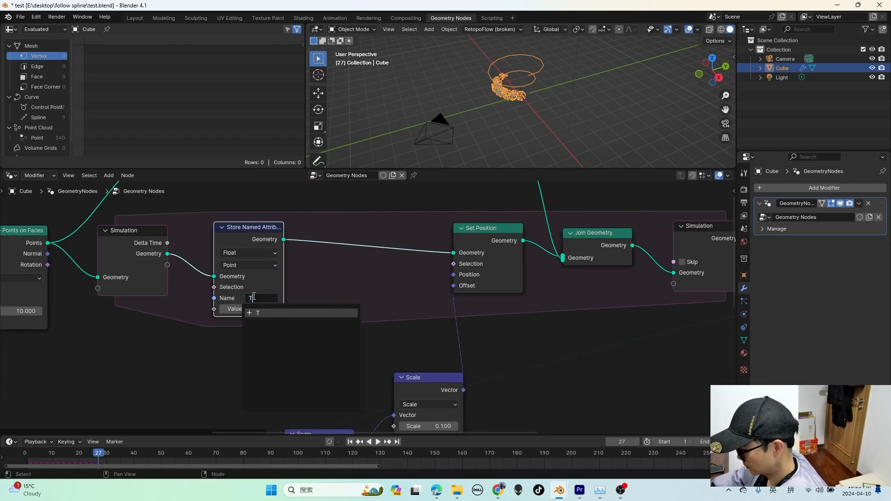
{"action": "left_click", "coordinate": [265, 254]}
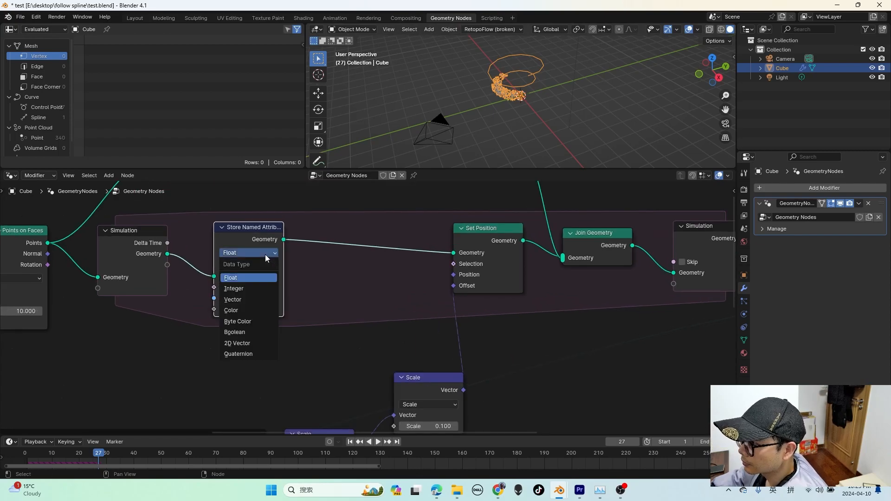
{"action": "left_click", "coordinate": [257, 288]}
{"action": "left_click_drag", "start_coordinate": [167, 265], "coordinate": [214, 309]}
{"action": "left_click", "coordinate": [144, 288]}
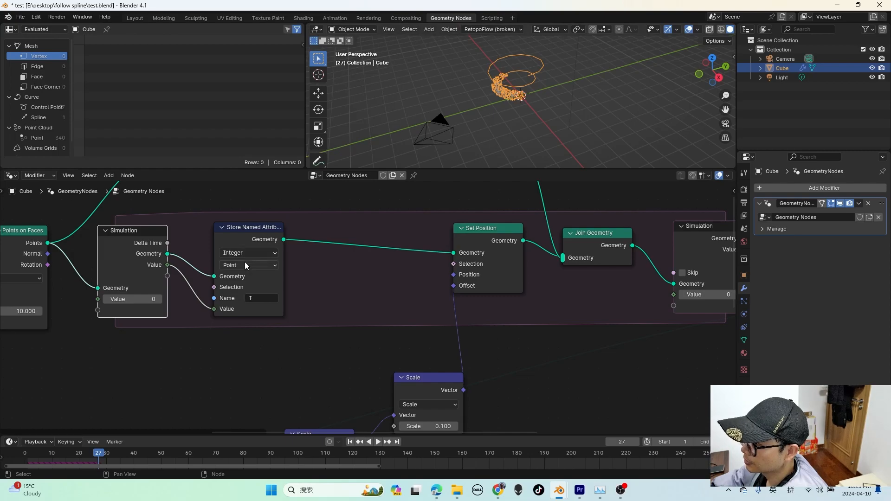
Add a Named Attribute node below Join Geometry inside the simulation zone
{"action": "scroll", "coordinate": [255, 279], "scroll_direction": "up", "scroll_amount": 1}
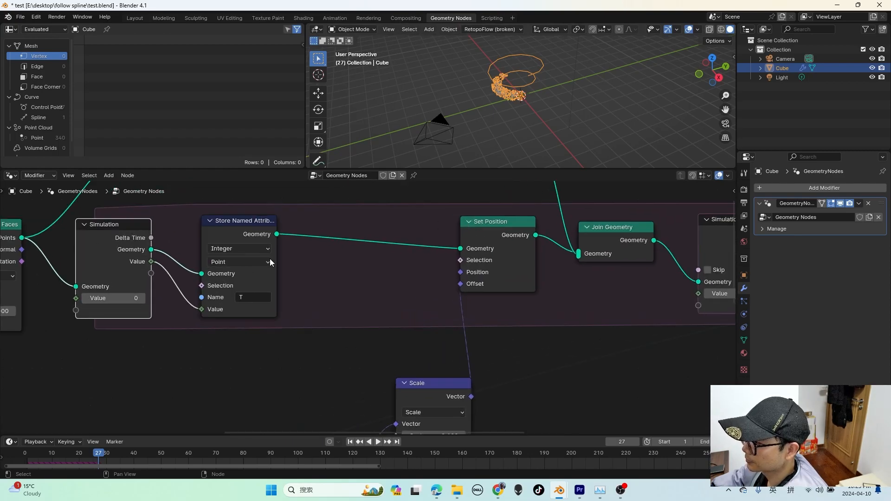
{"action": "middle_click_drag", "start_coordinate": [269, 258], "coordinate": [243, 277]}
{"action": "scroll", "coordinate": [419, 291], "scroll_direction": "down", "scroll_amount": 2}
{"action": "key", "text": "shift+a"}
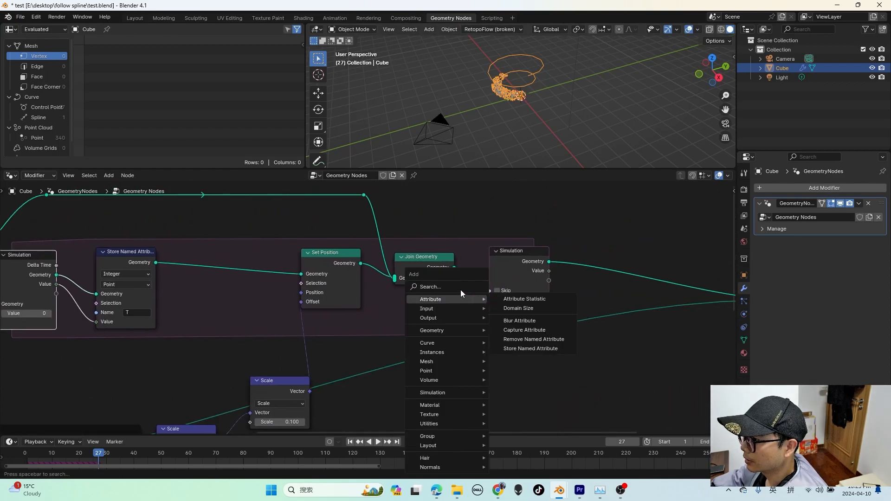
{"action": "left_click", "coordinate": [461, 291]}
{"action": "type", "text": "name"}
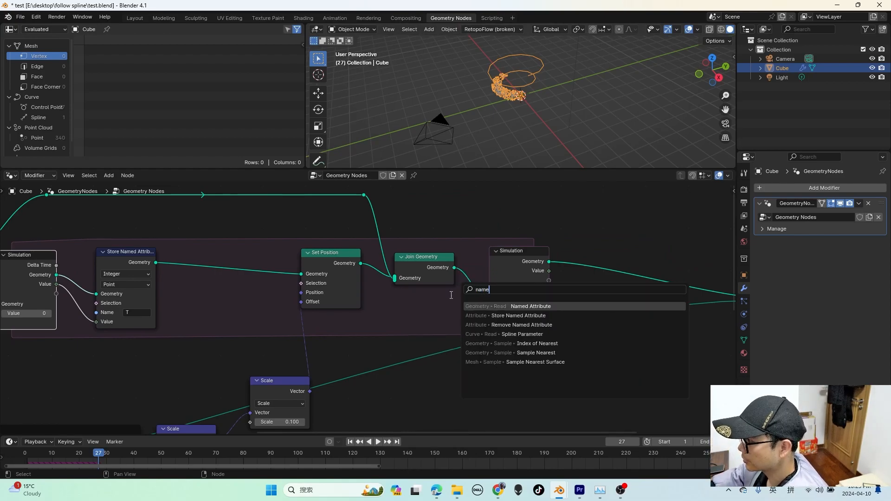
{"action": "left_click", "coordinate": [497, 307]}
{"action": "left_click", "coordinate": [464, 304]}
Move the simulation output farther away to make room, and set the new Named Attribute node to Integer with name T
{"action": "left_click_drag", "start_coordinate": [526, 252], "coordinate": [664, 259]}
{"action": "left_click_drag", "start_coordinate": [413, 306], "coordinate": [447, 304]}
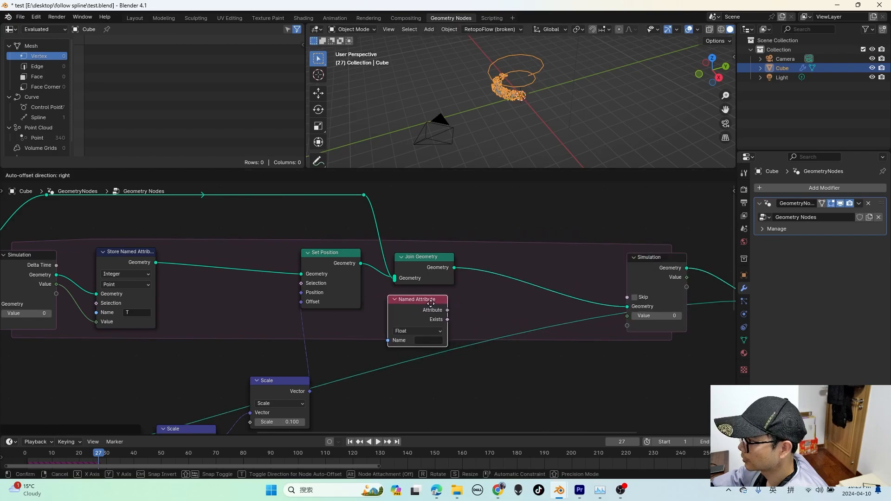
{"action": "left_click_drag", "start_coordinate": [431, 304], "coordinate": [430, 302]}
{"action": "left_click", "coordinate": [421, 362]}
{"action": "left_click", "coordinate": [423, 340]}
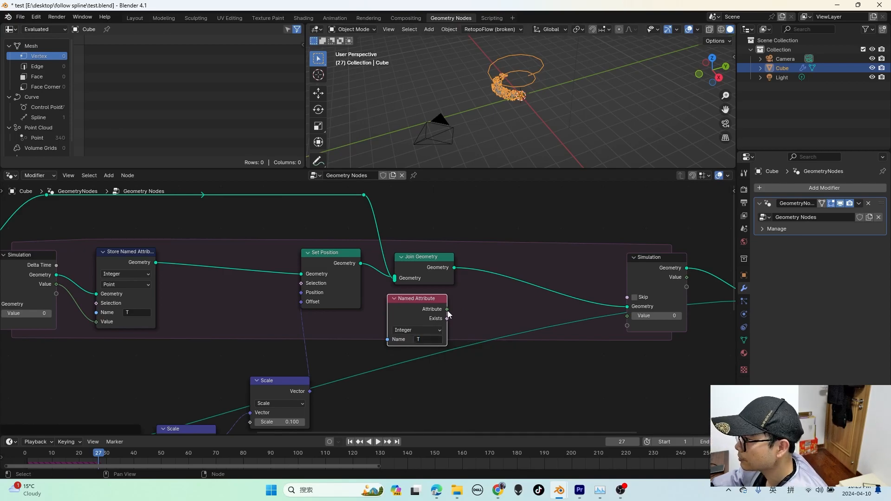
Attach a Math Add node to the T attribute's output and place it before the simulation output
{"action": "left_click_drag", "start_coordinate": [485, 316], "coordinate": [498, 315]}
{"action": "type", "text": "math"}
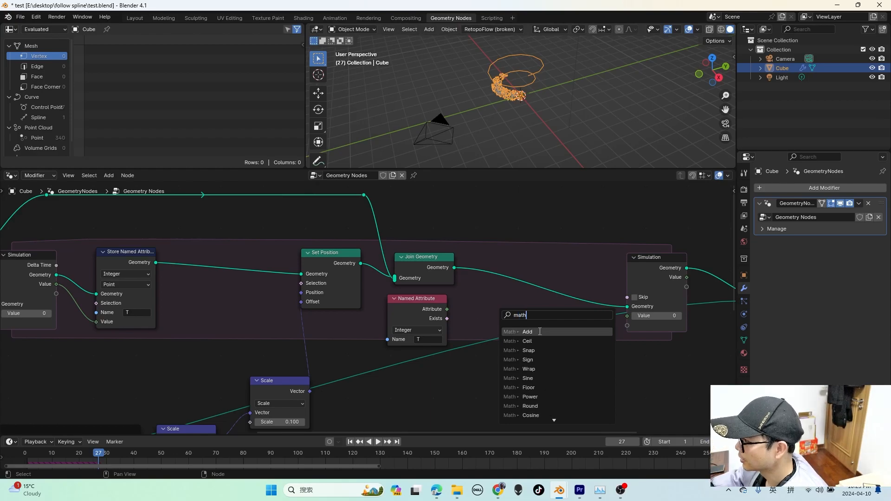
{"action": "left_click", "coordinate": [540, 332]}
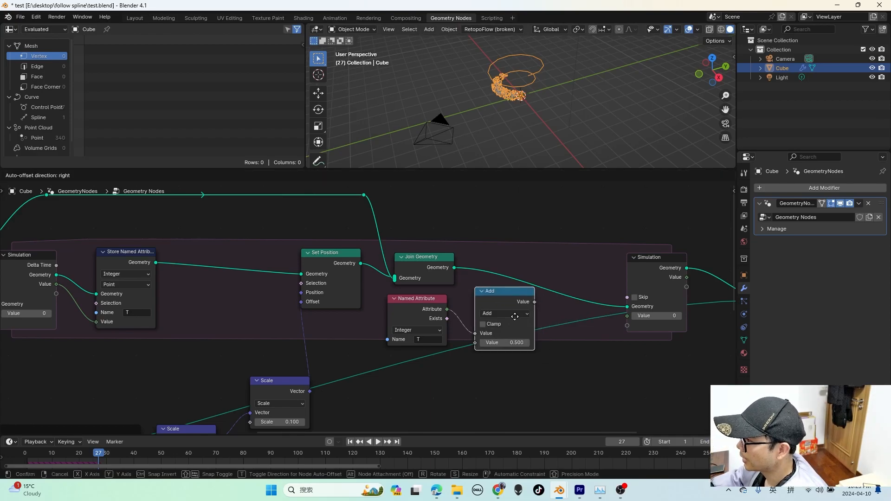
{"action": "left_click", "coordinate": [519, 329]}
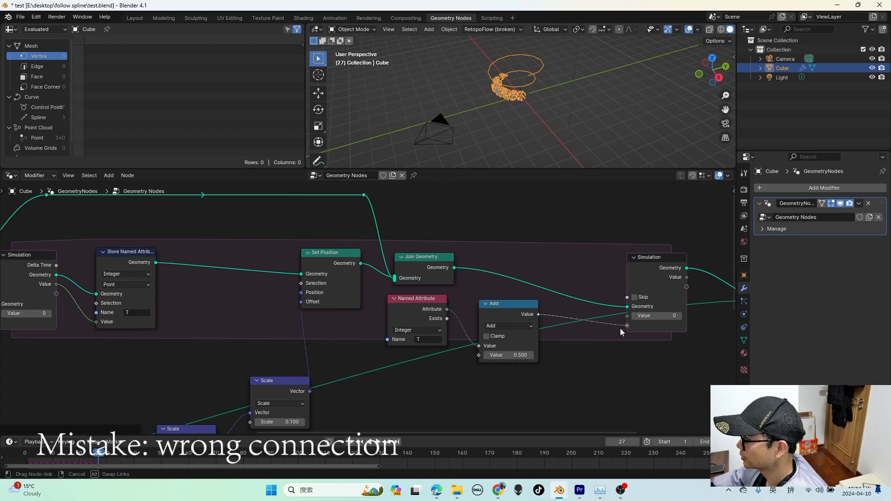
Connect the Add result to a new simulation output socket, set the addend to 1, and move the Add and T attribute nodes lower
{"action": "left_click_drag", "start_coordinate": [621, 328], "coordinate": [624, 326]}
{"action": "left_click_drag", "start_coordinate": [484, 308], "coordinate": [494, 352]}
{"action": "left_click_drag", "start_coordinate": [424, 313], "coordinate": [453, 369]}
{"action": "left_click_drag", "start_coordinate": [521, 356], "coordinate": [522, 364]}
{"action": "scroll", "coordinate": [522, 364], "scroll_direction": "down", "scroll_amount": 1}
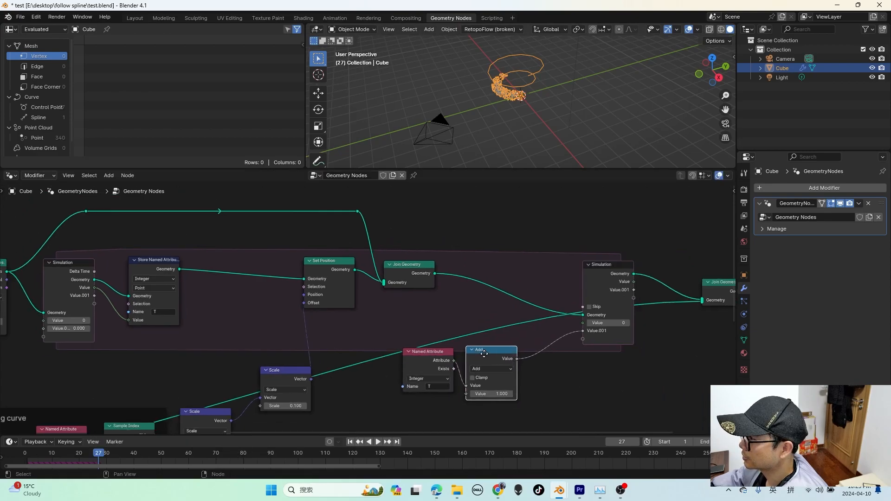
{"action": "scroll", "coordinate": [497, 354], "scroll_direction": "up", "scroll_amount": 1}
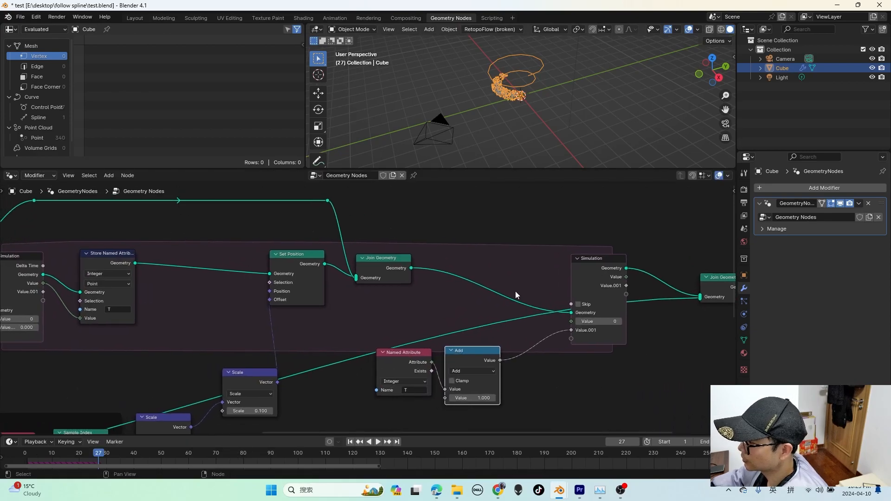
Insert a Delete Geometry node between Join Geometry and the simulation output
{"action": "key", "text": "shift+a"}
{"action": "type", "text": "del"}
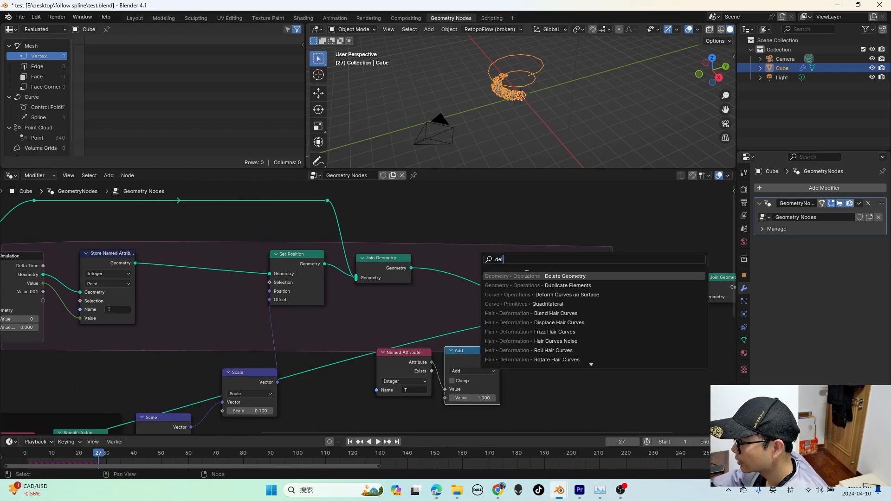
{"action": "left_click", "coordinate": [527, 275]}
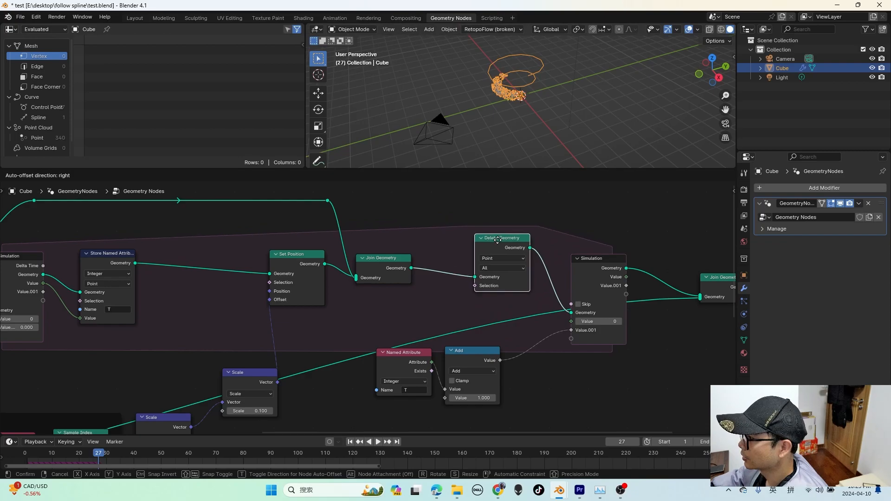
{"action": "left_click", "coordinate": [503, 239]}
Compare the T attribute using an Integer Greater Than node with B set to 200, driving Delete Geometry's Selection
{"action": "left_click_drag", "start_coordinate": [430, 362], "coordinate": [404, 364]}
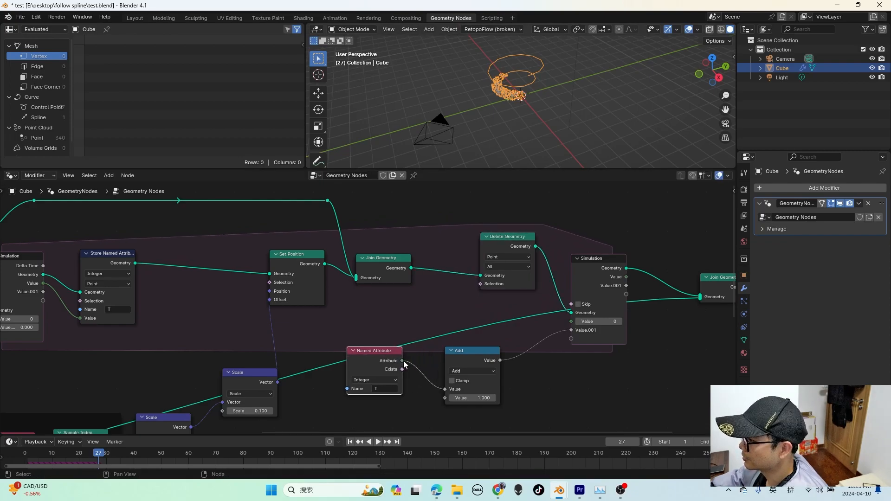
{"action": "left_click_drag", "start_coordinate": [436, 313], "coordinate": [435, 311]}
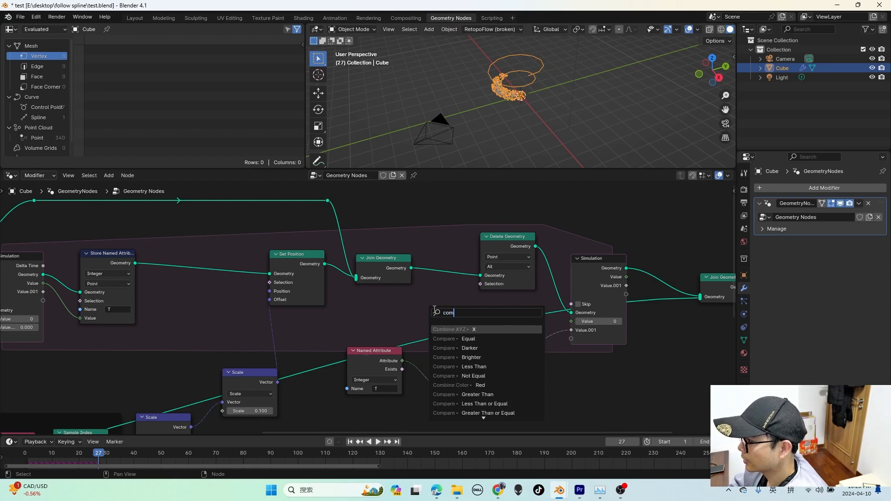
{"action": "left_click", "coordinate": [460, 330]}
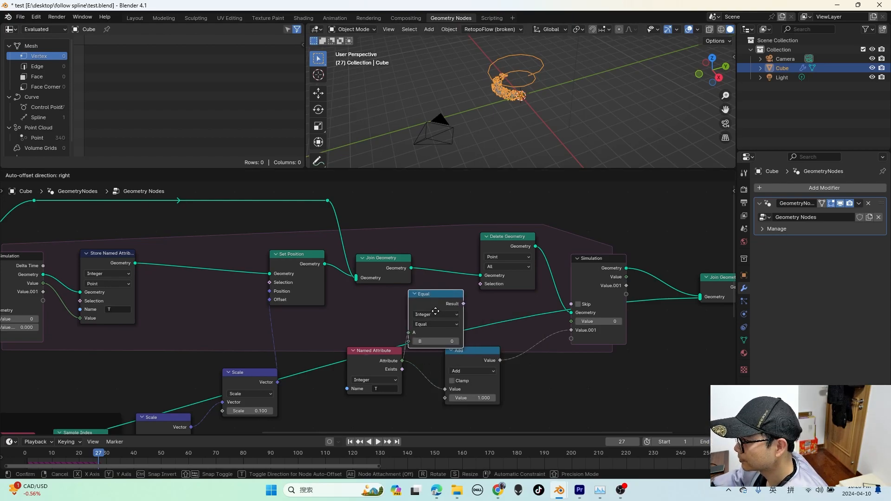
{"action": "left_click", "coordinate": [435, 312]}
{"action": "left_click", "coordinate": [439, 321]}
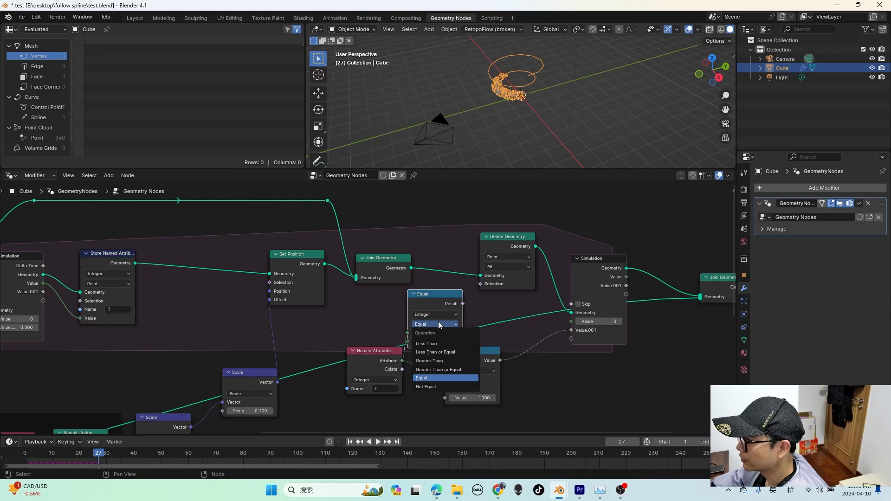
{"action": "scroll", "coordinate": [467, 321], "scroll_direction": "up", "scroll_amount": 2}
{"action": "left_click", "coordinate": [466, 332]}
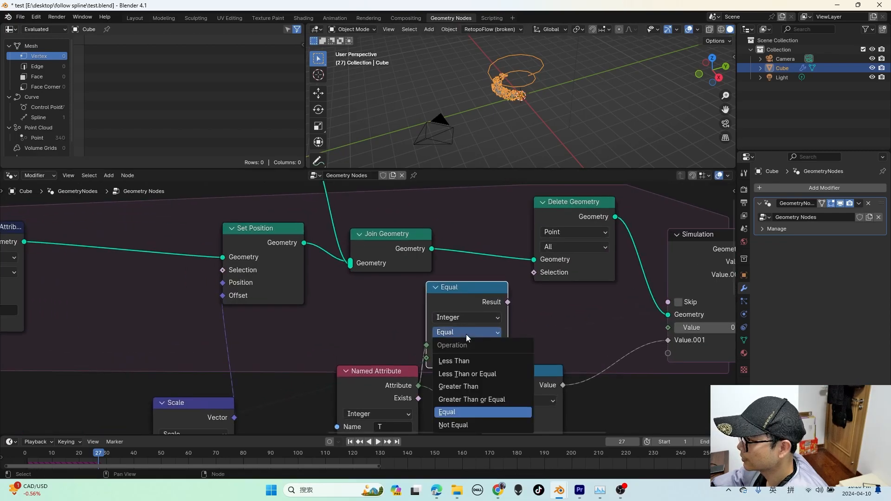
{"action": "left_click", "coordinate": [477, 387]}
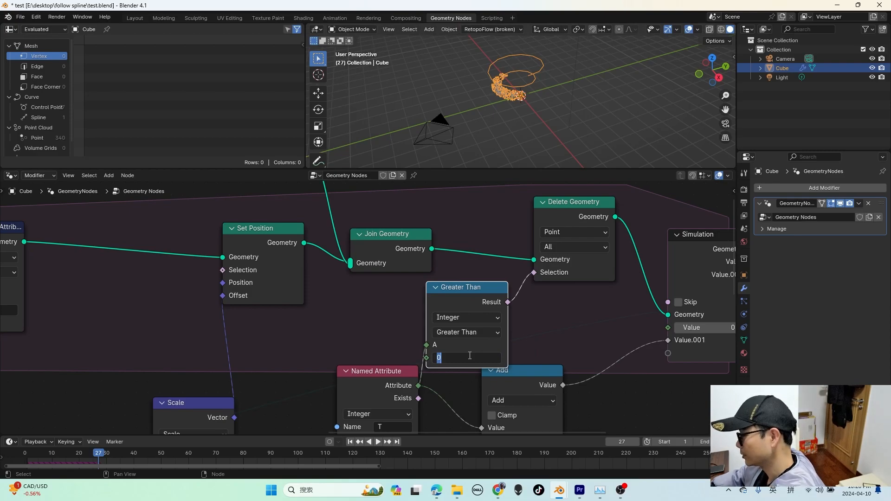
{"action": "key", "text": "Return"}
Replay the simulation and inspect the particles along the spiral from another angle
{"action": "scroll", "coordinate": [551, 336], "scroll_direction": "down", "scroll_amount": 3}
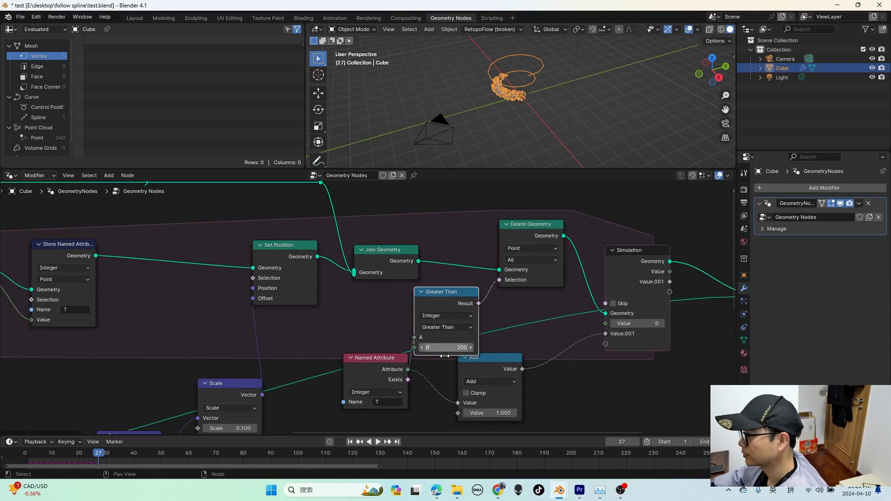
{"action": "left_click", "coordinate": [21, 461]}
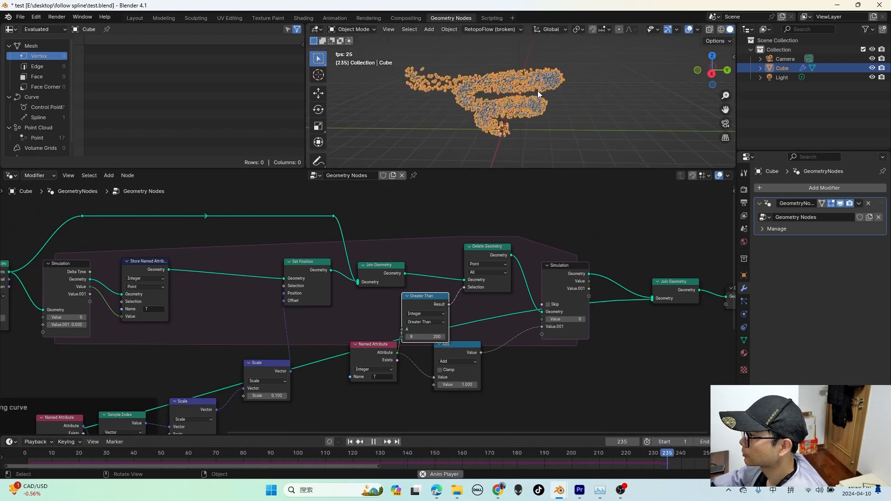
{"action": "mouse_move", "coordinate": [547, 101]}
{"action": "middle_mouse_down"}
{"action": "mouse_move", "coordinate": [522, 99]}
{"action": "mouse_move", "coordinate": [548, 93]}
{"action": "middle_mouse_up"}
{"action": "scroll", "coordinate": [366, 308], "scroll_direction": "up", "scroll_amount": 1}
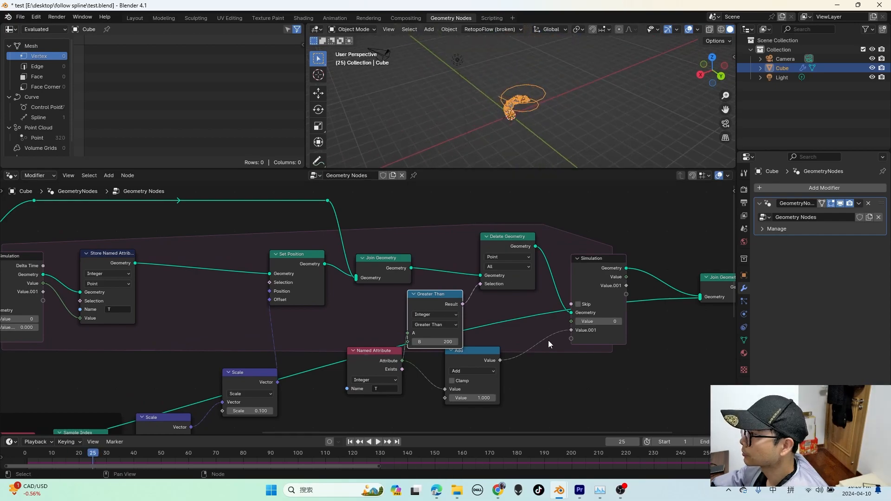
{"action": "key", "text": "space"}
Attach a Viewer to the simulation output's geometry and list its point cloud data in the spreadsheet
{"action": "middle_click_drag", "start_coordinate": [697, 393], "coordinate": [618, 395]}
{"action": "left_click", "coordinate": [599, 271], "text": "ctrl+shift"}
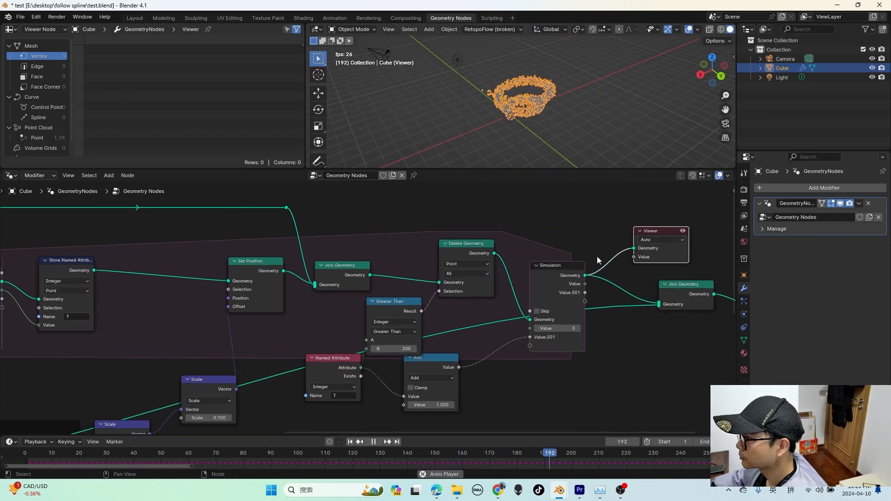
{"action": "middle_click_drag", "start_coordinate": [604, 325], "coordinate": [578, 342]}
{"action": "left_click", "coordinate": [37, 138]}
Reconnect the Add result to the simulation output's Value socket and restart playback
{"action": "middle_click_drag", "start_coordinate": [371, 325], "coordinate": [484, 307]}
{"action": "key", "text": "space"}
{"action": "left_click_drag", "start_coordinate": [472, 350], "coordinate": [533, 369]}
{"action": "key", "text": "space"}
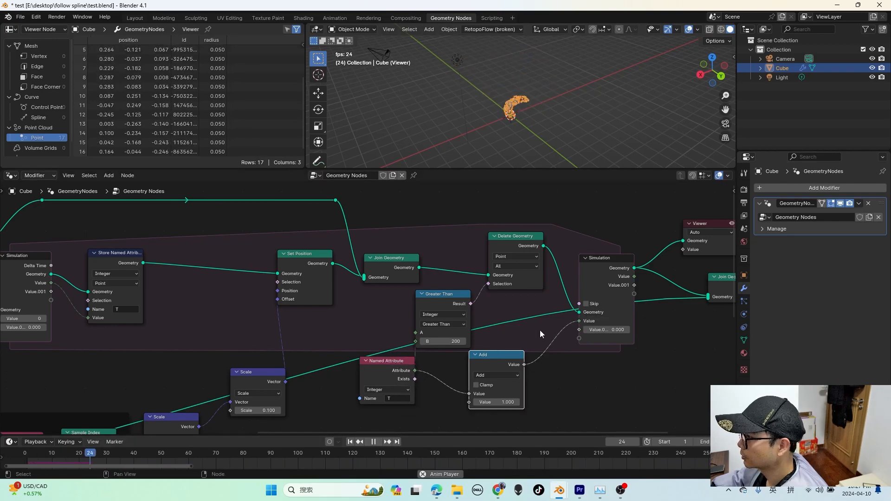
Tidy the T attribute, Add and Greater Than nodes into a compact cluster below Delete Geometry
{"action": "scroll", "coordinate": [528, 328], "scroll_direction": "up", "scroll_amount": 2}
{"action": "middle_click_drag", "start_coordinate": [585, 270], "coordinate": [580, 266]}
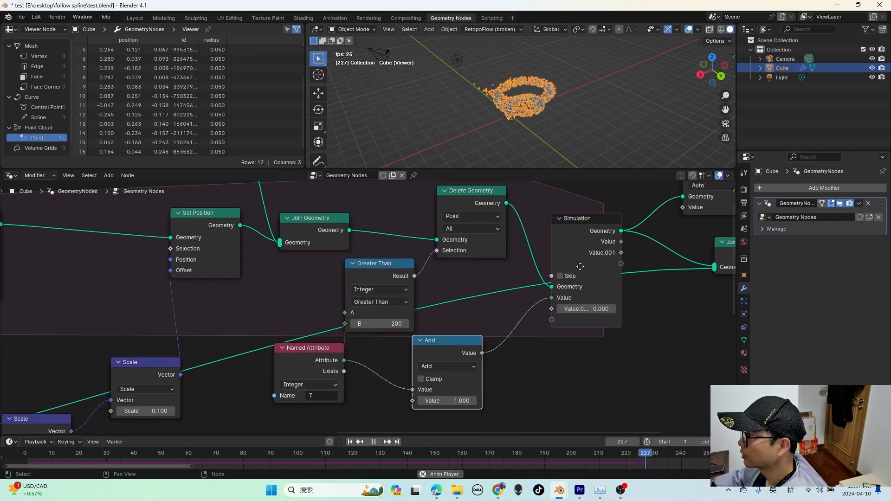
{"action": "scroll", "coordinate": [579, 289], "scroll_direction": "up", "scroll_amount": 1}
{"action": "left_click_drag", "start_coordinate": [293, 370], "coordinate": [272, 356]}
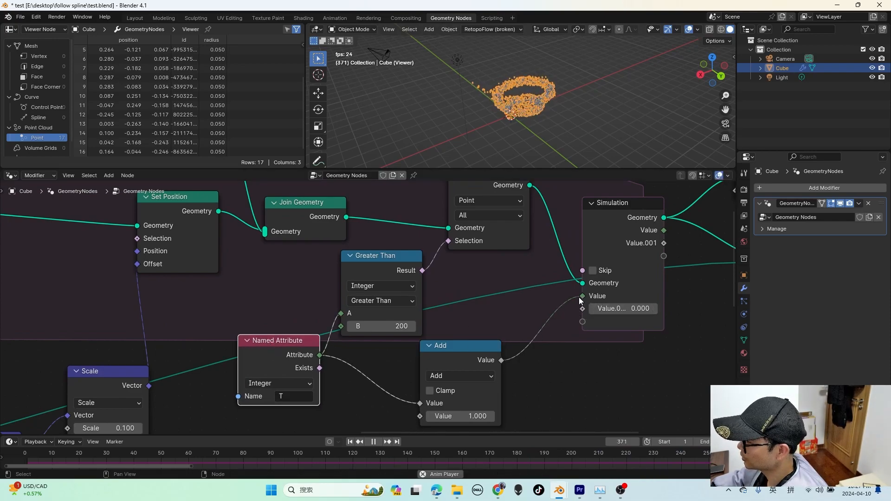
{"action": "scroll", "coordinate": [510, 343], "scroll_direction": "down", "scroll_amount": 2}
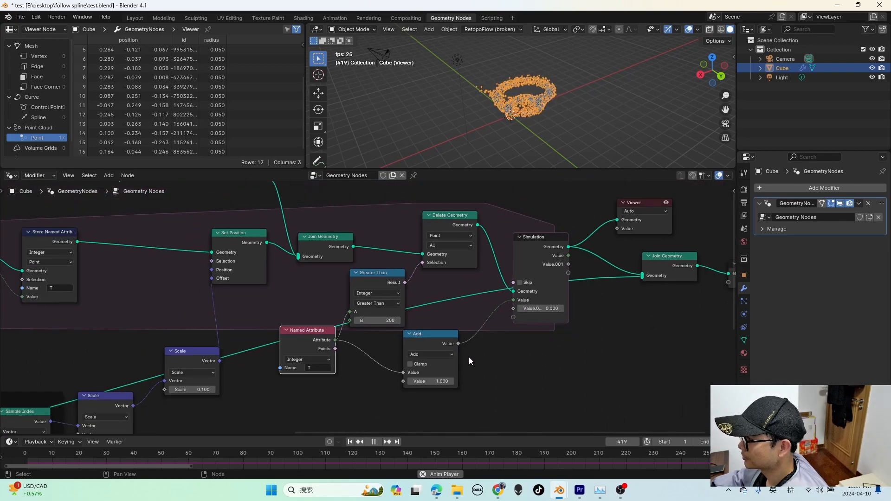
{"action": "left_click_drag", "start_coordinate": [441, 337], "coordinate": [416, 343]}
{"action": "scroll", "coordinate": [423, 302], "scroll_direction": "up", "scroll_amount": 2}
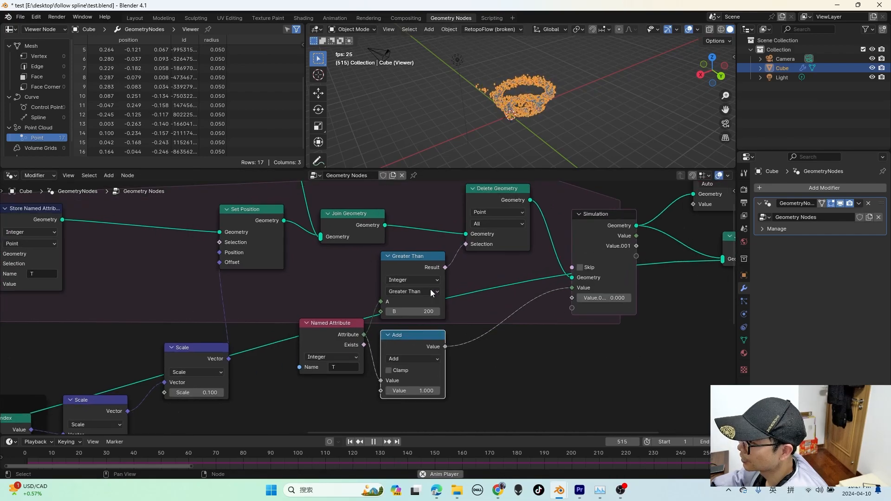
{"action": "left_click_drag", "start_coordinate": [419, 303], "coordinate": [419, 288]}
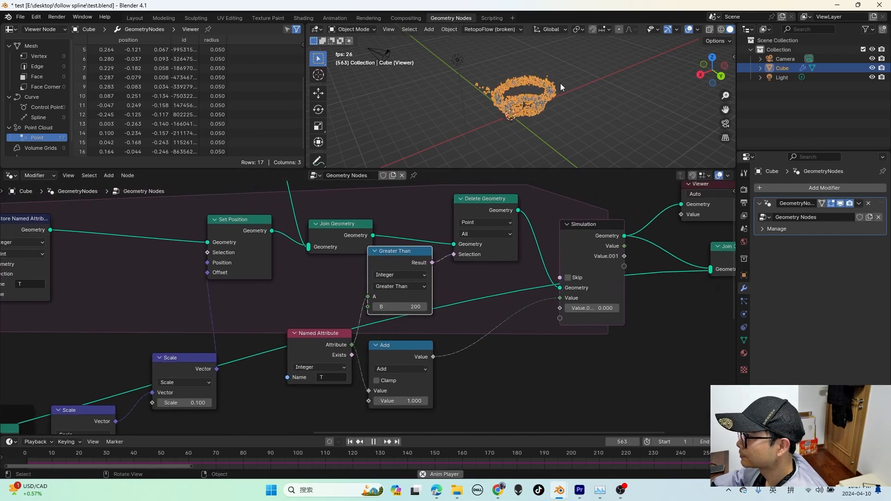
{"action": "middle_click_drag", "start_coordinate": [511, 72], "coordinate": [434, 87]}
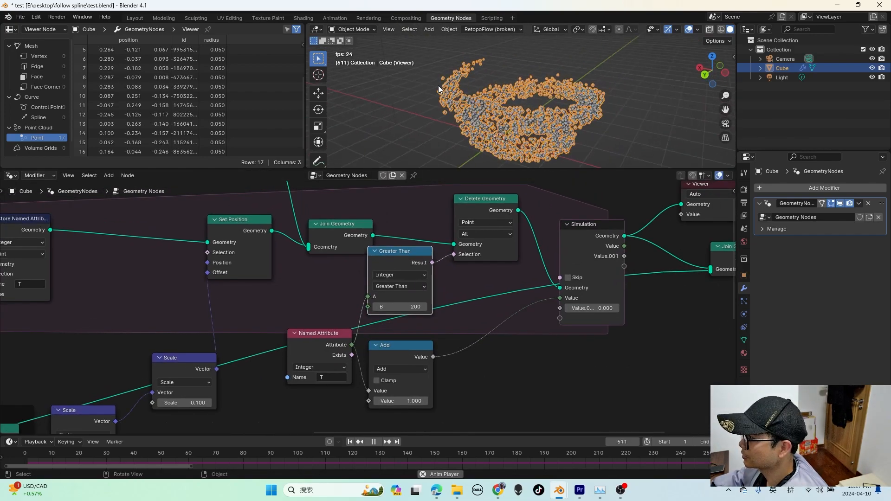
Save the file and move the Store Named Attribute node lower inside the simulation zone
{"action": "scroll", "coordinate": [418, 304], "scroll_direction": "down", "scroll_amount": 3}
{"action": "key", "text": "ctrl+s"}
{"action": "middle_click_drag", "start_coordinate": [349, 276], "coordinate": [444, 291]}
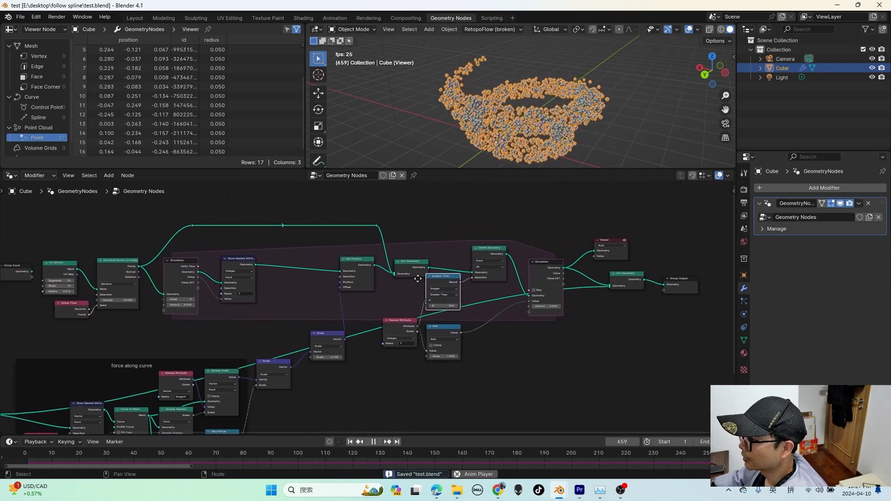
{"action": "scroll", "coordinate": [325, 277], "scroll_direction": "up", "scroll_amount": 1}
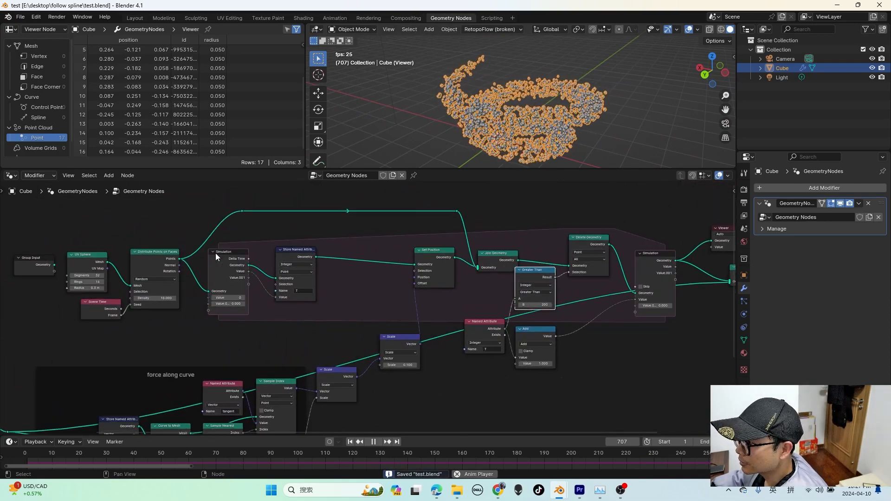
{"action": "middle_click_drag", "start_coordinate": [216, 253], "coordinate": [280, 255]}
{"action": "scroll", "coordinate": [280, 256], "scroll_direction": "up", "scroll_amount": 1}
{"action": "left_click_drag", "start_coordinate": [291, 238], "coordinate": [285, 270]}
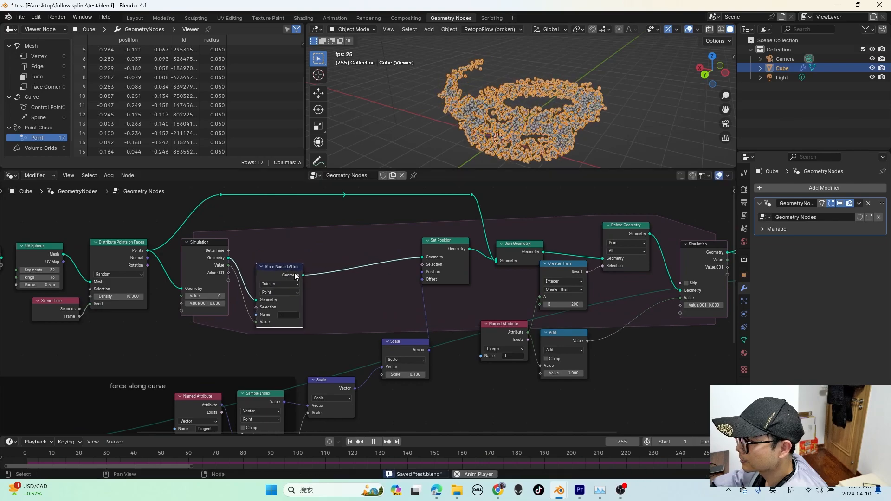
Space out the simulation output and group Delete Geometry, Greater Than, T attribute and Add closely together after Join Geometry
{"action": "scroll", "coordinate": [547, 269], "scroll_direction": "right", "scroll_amount": 5, "text": "ctrl"}
{"action": "scroll", "coordinate": [558, 344], "scroll_direction": "right", "scroll_amount": 5, "text": "ctrl"}
{"action": "key", "text": "b"}
{"action": "left_click_drag", "start_coordinate": [647, 310], "coordinate": [646, 244]}
{"action": "left_click_drag", "start_coordinate": [432, 223], "coordinate": [516, 225]}
{"action": "left_click_drag", "start_coordinate": [364, 267], "coordinate": [442, 272]}
{"action": "left_click_drag", "start_coordinate": [369, 337], "coordinate": [521, 332]}
{"action": "left_click_drag", "start_coordinate": [303, 328], "coordinate": [435, 332]}
{"action": "left_click_drag", "start_coordinate": [521, 332], "coordinate": [514, 313]}
{"action": "left_click_drag", "start_coordinate": [450, 342], "coordinate": [453, 336]}
Enclose the Delete Geometry, Greater Than, T attribute and Add nodes in a frame labelled "delete as per time"
{"action": "left_click_drag", "start_coordinate": [564, 392], "coordinate": [413, 192]}
{"action": "key", "text": "ctrl+j"}
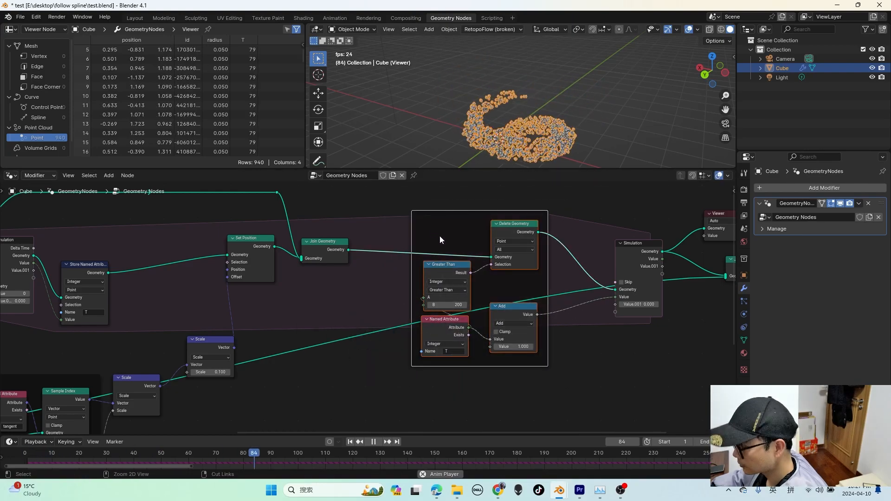
{"action": "middle_click_drag", "start_coordinate": [453, 270], "coordinate": [475, 272]}
{"action": "key", "text": "F2"}
{"action": "type", "text": "delete"}
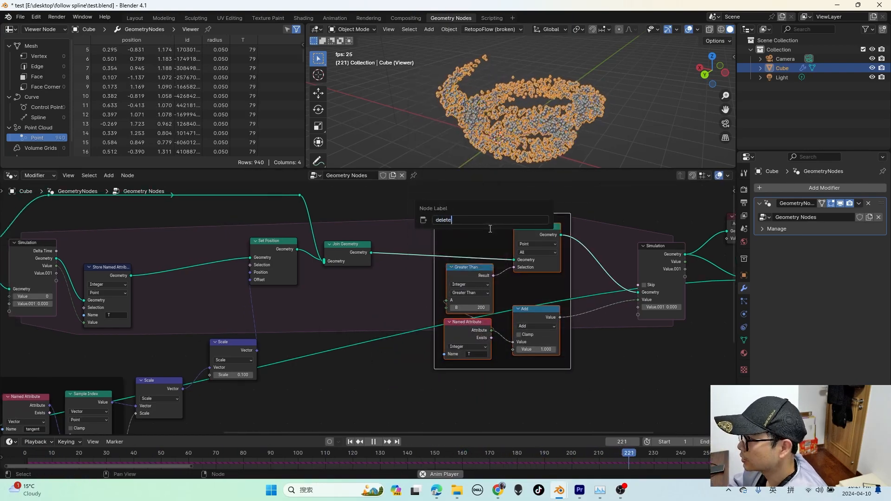
{"action": "type", "text": " a"}
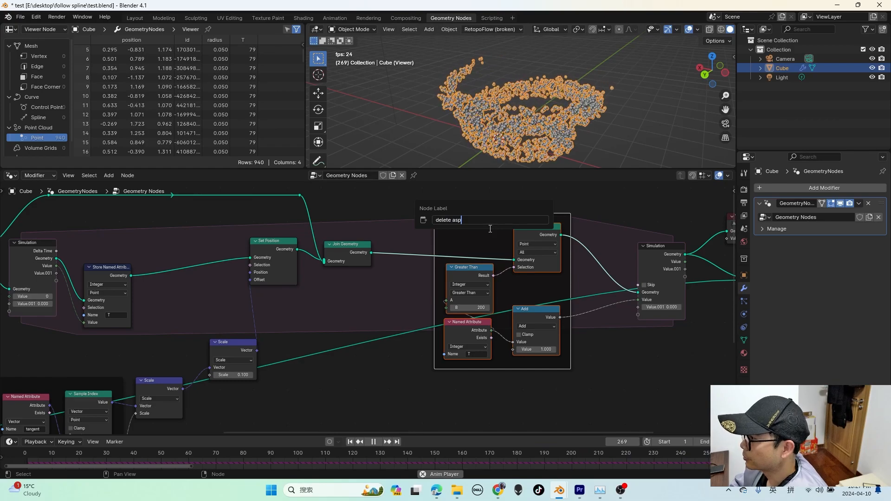
{"action": "type", "text": "s per tom,e"}
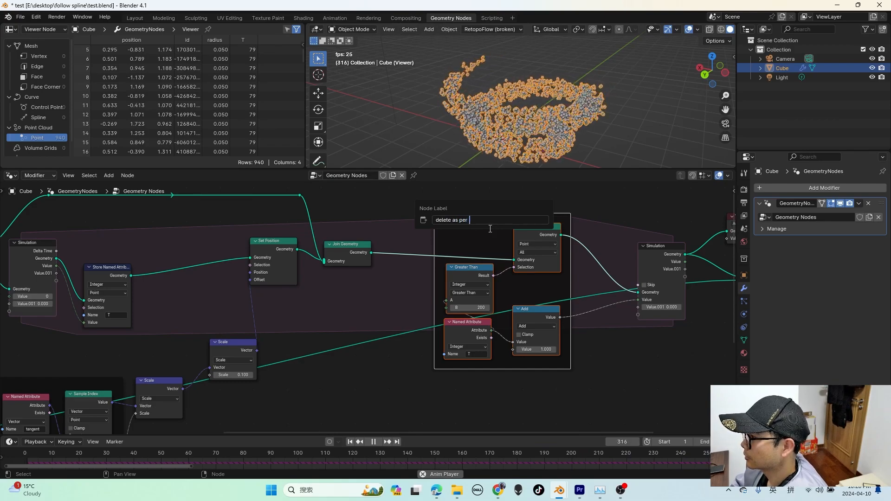
{"action": "key", "text": "BackSpace"}
{"action": "key", "text": "BackSpace"}
{"action": "key", "text": "BackSpace"}
{"action": "key", "text": "BackSpace"}
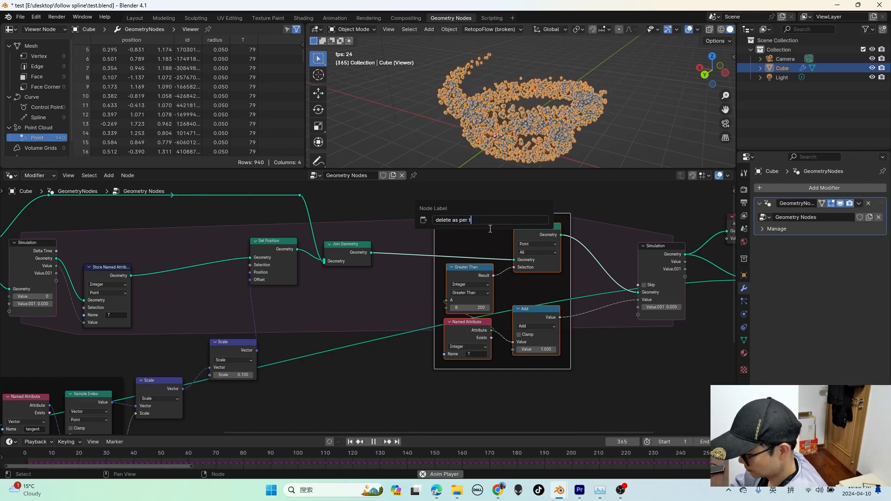
{"action": "type", "text": "ime"}
{"action": "key", "text": "Return"}
Examine the particle flow along the spiral from several angles and review the whole node tree
{"action": "scroll", "coordinate": [418, 293], "scroll_direction": "down", "scroll_amount": 2}
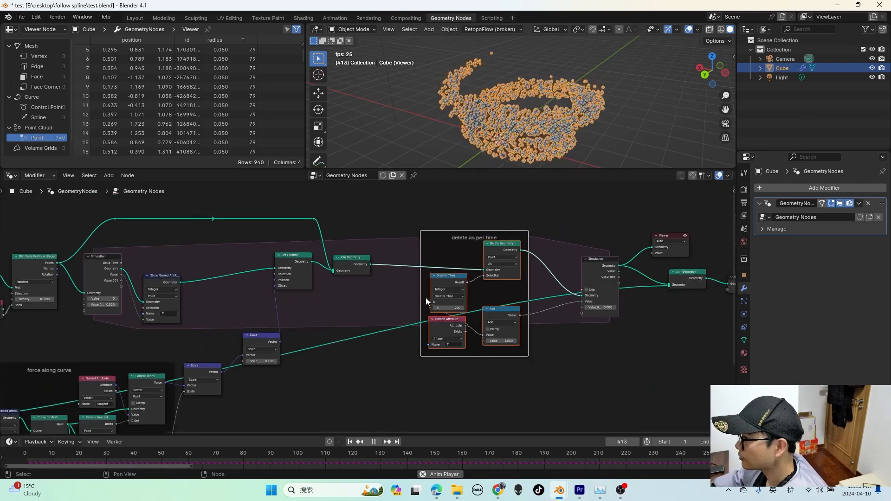
{"action": "middle_click_drag", "start_coordinate": [332, 311], "coordinate": [449, 305]}
{"action": "middle_click_drag", "start_coordinate": [303, 282], "coordinate": [300, 283]}
{"action": "scroll", "coordinate": [302, 284], "scroll_direction": "down", "scroll_amount": 2}
{"action": "middle_click_drag", "start_coordinate": [493, 124], "coordinate": [511, 102]}
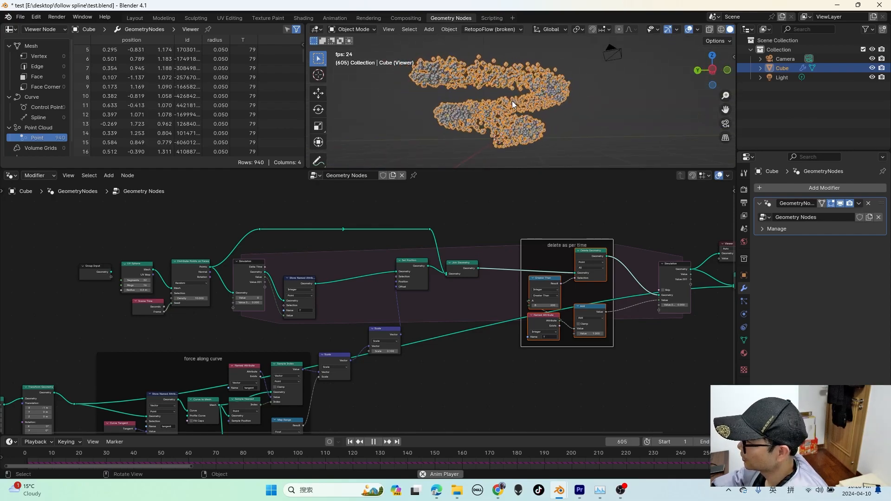
{"action": "middle_click_drag", "start_coordinate": [537, 259], "coordinate": [450, 229]}
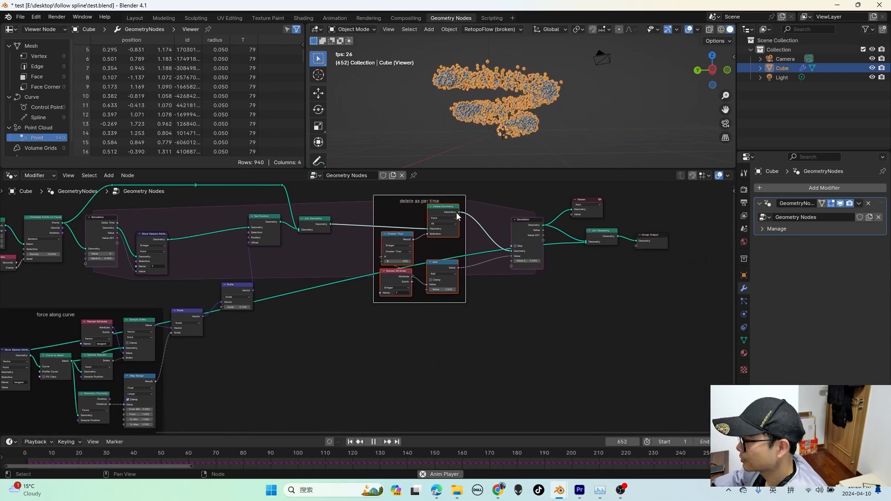
{"action": "middle_click_drag", "start_coordinate": [516, 90], "coordinate": [516, 90]}
{"action": "middle_click_drag", "start_coordinate": [447, 221], "coordinate": [495, 231]}
{"action": "middle_click_drag", "start_coordinate": [552, 106], "coordinate": [509, 115]}
{"action": "scroll", "coordinate": [477, 262], "scroll_direction": "up", "scroll_amount": 2}
{"action": "middle_click_drag", "start_coordinate": [467, 270], "coordinate": [514, 264]}
{"action": "scroll", "coordinate": [499, 273], "scroll_direction": "up", "scroll_amount": 1}
{"action": "scroll", "coordinate": [349, 270], "scroll_direction": "up", "scroll_amount": 1}
{"action": "middle_click_drag", "start_coordinate": [339, 268], "coordinate": [515, 270]}
Duplicate the 0.1 Scale node onto its link to Set Position's Offset and change the copy's operation to Add
{"action": "left_click_drag", "start_coordinate": [428, 286], "coordinate": [414, 290]}
{"action": "middle_click_drag", "start_coordinate": [423, 261], "coordinate": [411, 237]}
{"action": "scroll", "coordinate": [413, 235], "scroll_direction": "down", "scroll_amount": 2}
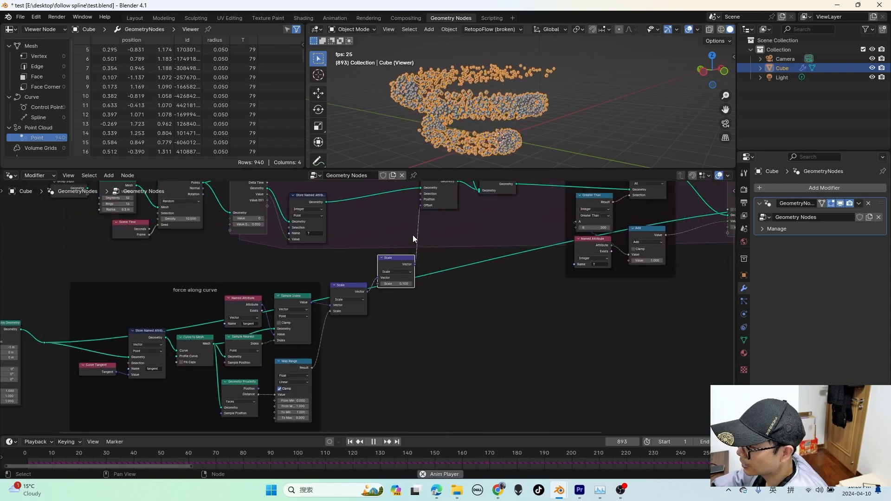
{"action": "scroll", "coordinate": [416, 254], "scroll_direction": "up", "scroll_amount": 1}
{"action": "key", "text": "shift"}
{"action": "key", "text": "shift"}
{"action": "key", "text": "shift+d"}
{"action": "left_click", "coordinate": [490, 234]}
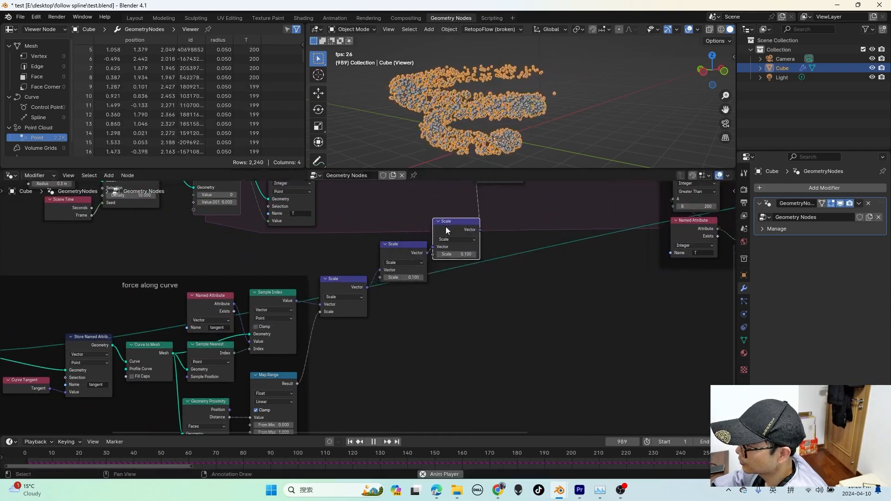
{"action": "left_click", "coordinate": [490, 239]}
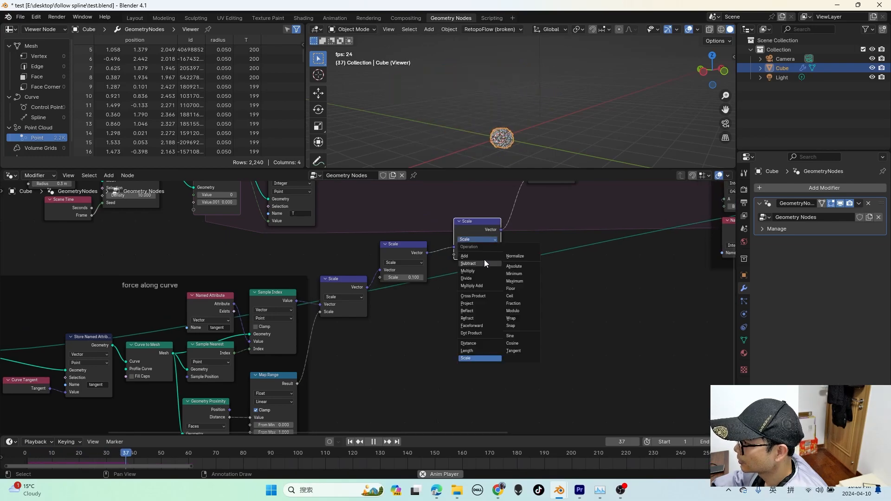
{"action": "left_click", "coordinate": [484, 257]}
Add a Noise Texture node connected to the second vector input of the Add node and place it below the Scale nodes
{"action": "middle_click_drag", "start_coordinate": [460, 256], "coordinate": [460, 235]}
{"action": "scroll", "coordinate": [460, 235], "scroll_direction": "down", "scroll_amount": 1}
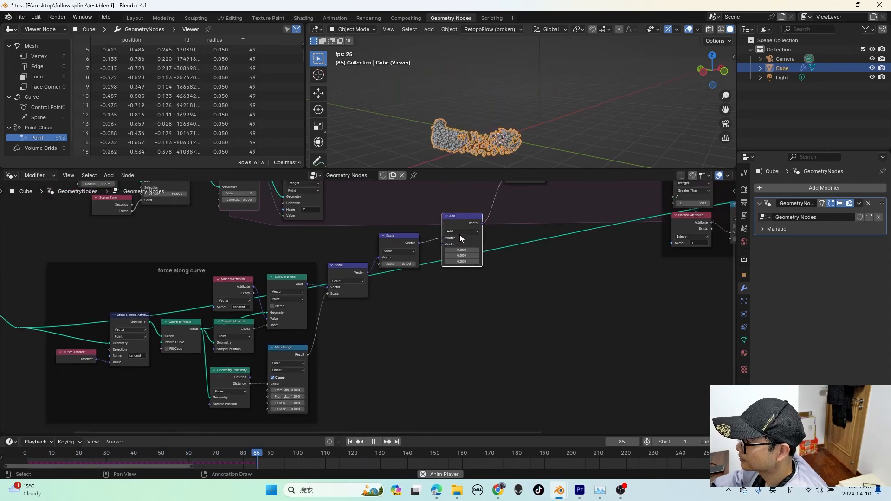
{"action": "left_click_drag", "start_coordinate": [447, 233], "coordinate": [438, 356]}
{"action": "type", "text": "n"}
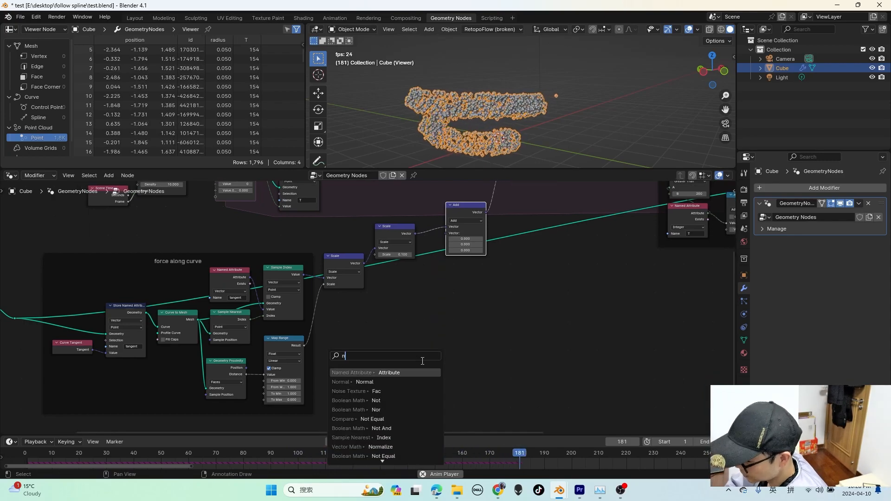
{"action": "type", "text": "oise"}
{"action": "key", "text": "Return"}
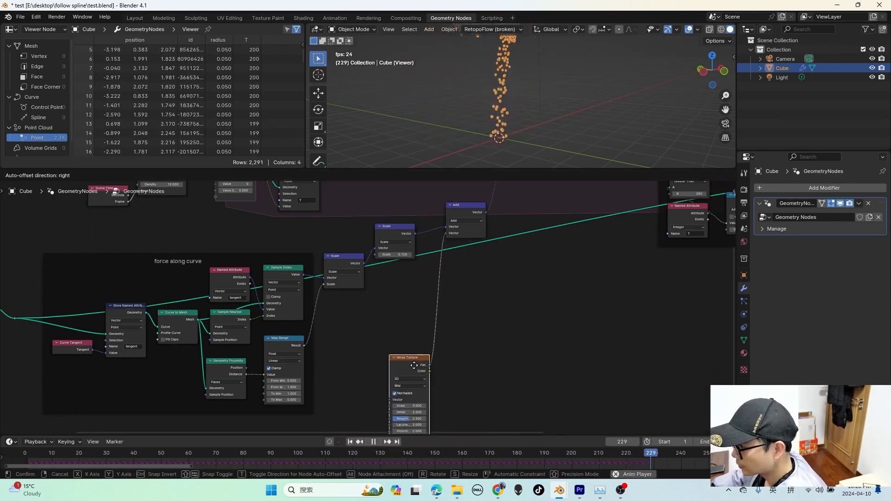
{"action": "left_click", "coordinate": [396, 328]}
{"action": "scroll", "coordinate": [396, 327], "scroll_direction": "up", "scroll_amount": 2}
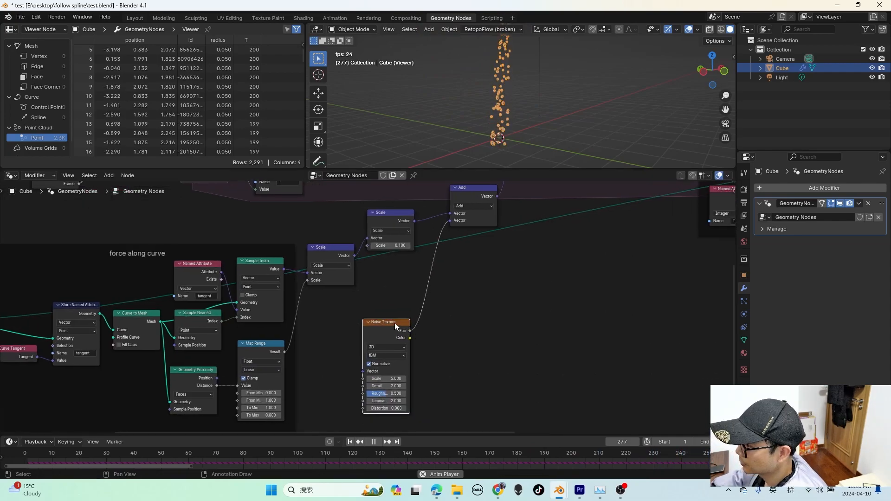
{"action": "middle_click_drag", "start_coordinate": [395, 350], "coordinate": [391, 351]}
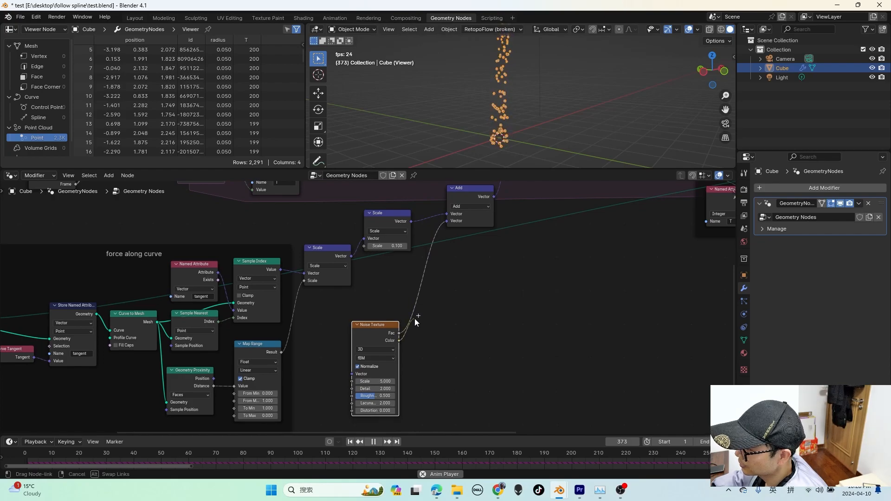
Add a vector Map Range node fed by the Noise Texture's Color output and set all three To Min values to -1
{"action": "left_click_drag", "start_coordinate": [415, 319], "coordinate": [415, 319]}
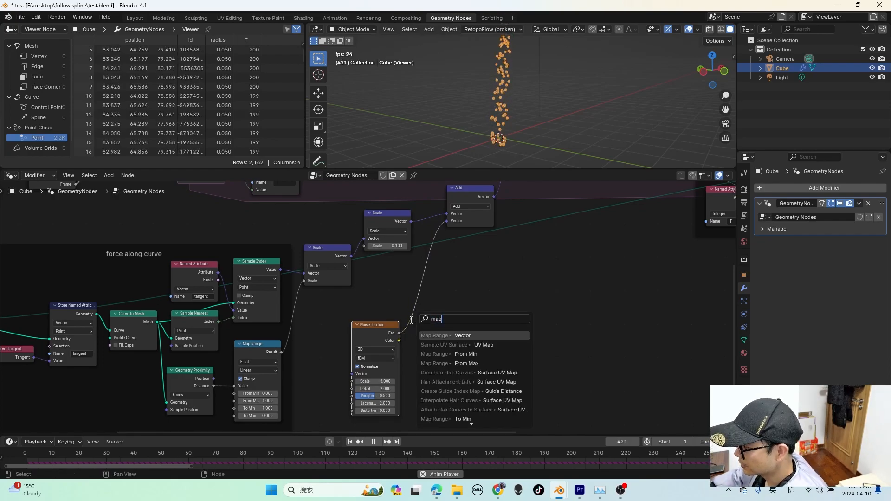
{"action": "key", "text": "Return"}
{"action": "left_click", "coordinate": [398, 305]}
{"action": "middle_click_drag", "start_coordinate": [453, 379], "coordinate": [445, 354]}
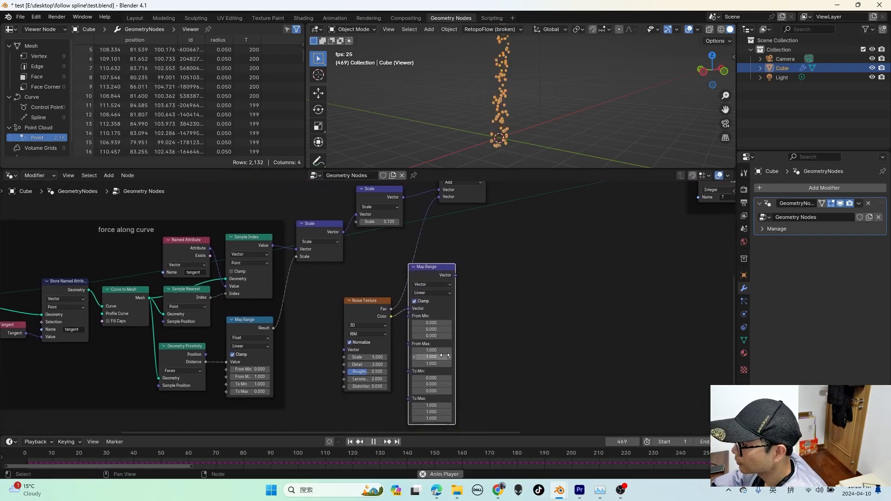
{"action": "left_click_drag", "start_coordinate": [441, 378], "coordinate": [441, 391]}
{"action": "type", "text": "-1"}
{"action": "key", "text": "Return"}
{"action": "left_click_drag", "start_coordinate": [439, 269], "coordinate": [427, 266]}
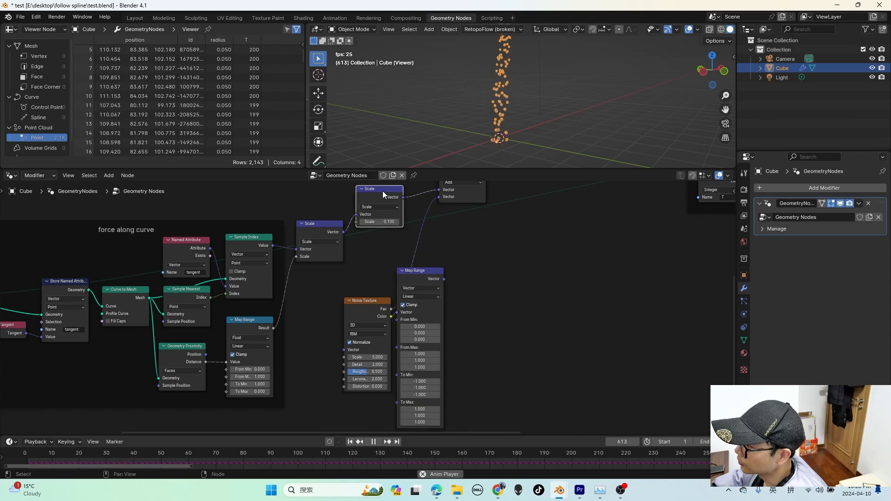
Duplicate the 0.1 Scale node, feed it from the vector Map Range and connect its output to the Add node's second vector
{"action": "key", "text": "shift+d"}
{"action": "left_click", "coordinate": [476, 266]}
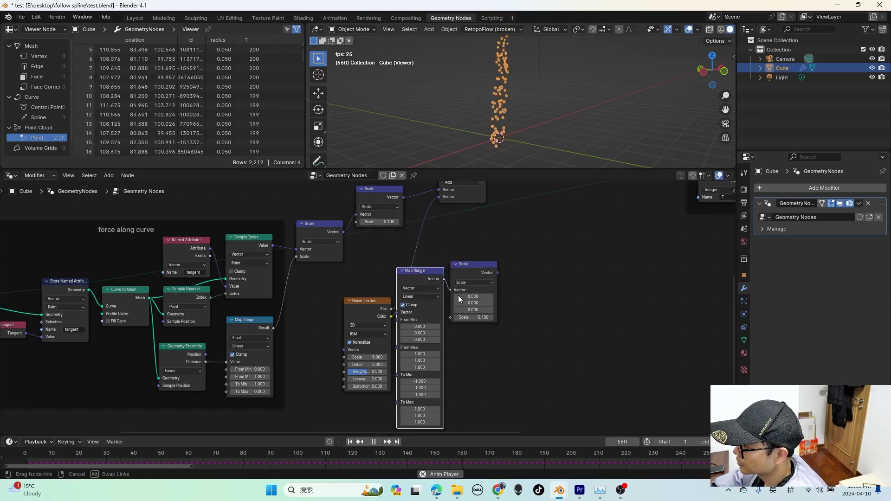
{"action": "middle_click_drag", "start_coordinate": [458, 299], "coordinate": [464, 328]}
{"action": "left_click_drag", "start_coordinate": [503, 304], "coordinate": [444, 229]}
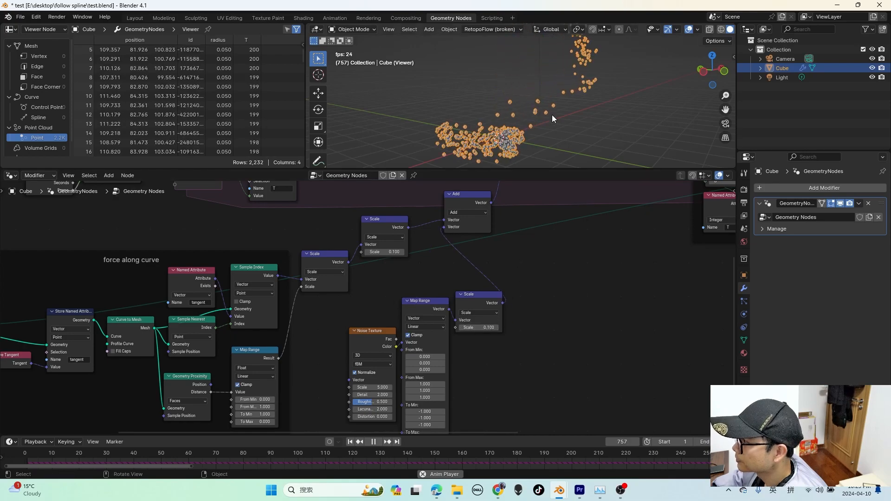
Replay the simulation from the start to check the noisy flow and switch the Noise Texture to 4D
{"action": "scroll", "coordinate": [515, 140], "scroll_direction": "up", "scroll_amount": 3}
{"action": "scroll", "coordinate": [520, 127], "scroll_direction": "down", "scroll_amount": 2}
{"action": "scroll", "coordinate": [391, 367], "scroll_direction": "up", "scroll_amount": 1}
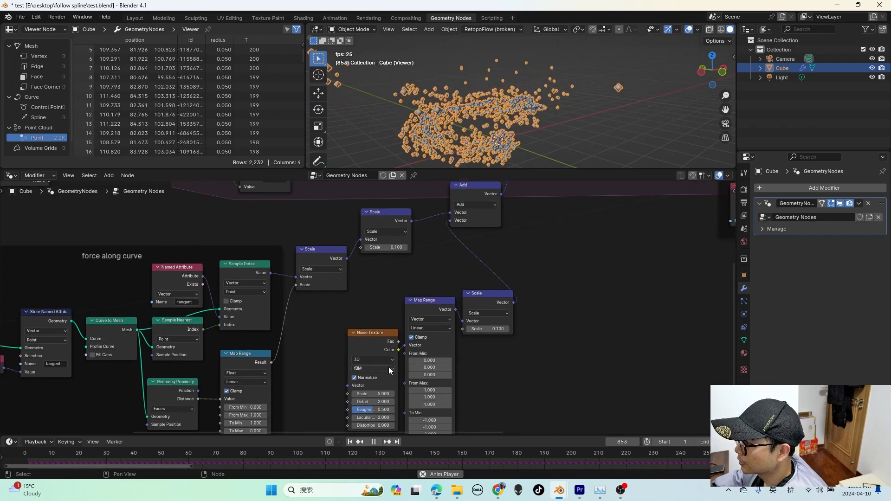
{"action": "middle_click_drag", "start_coordinate": [499, 129], "coordinate": [477, 126]}
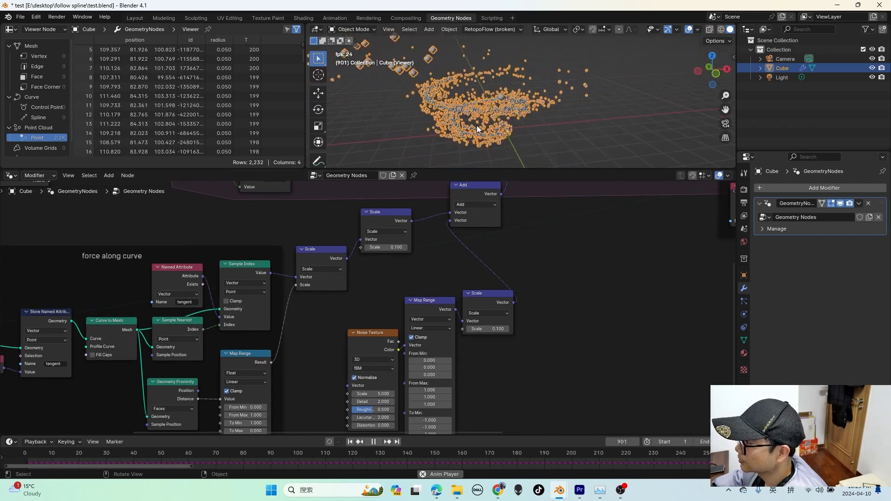
{"action": "left_click", "coordinate": [19, 464]}
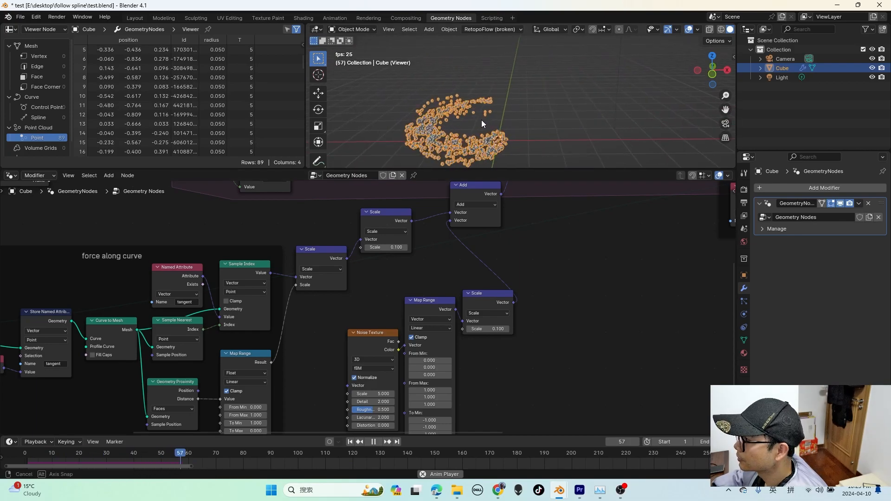
{"action": "middle_click_drag", "start_coordinate": [371, 372], "coordinate": [375, 356]}
{"action": "scroll", "coordinate": [377, 375], "scroll_direction": "up", "scroll_amount": 1}
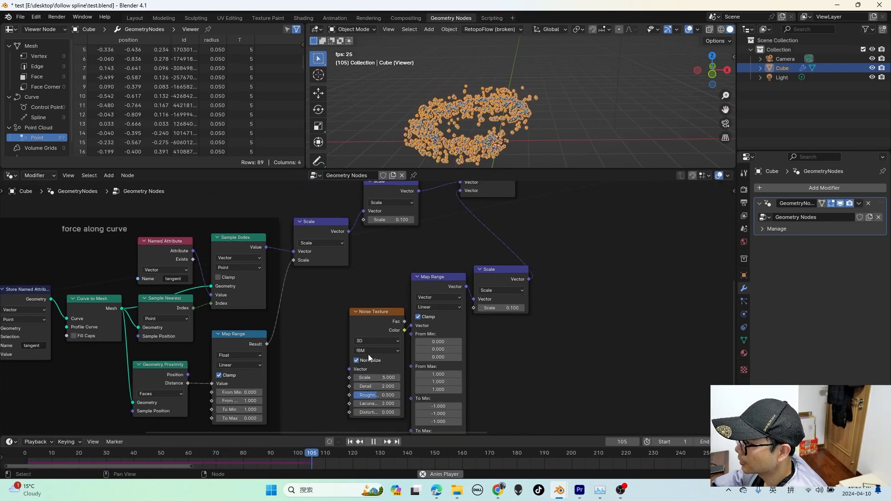
{"action": "left_click", "coordinate": [366, 341]}
{"action": "left_click", "coordinate": [370, 386]}
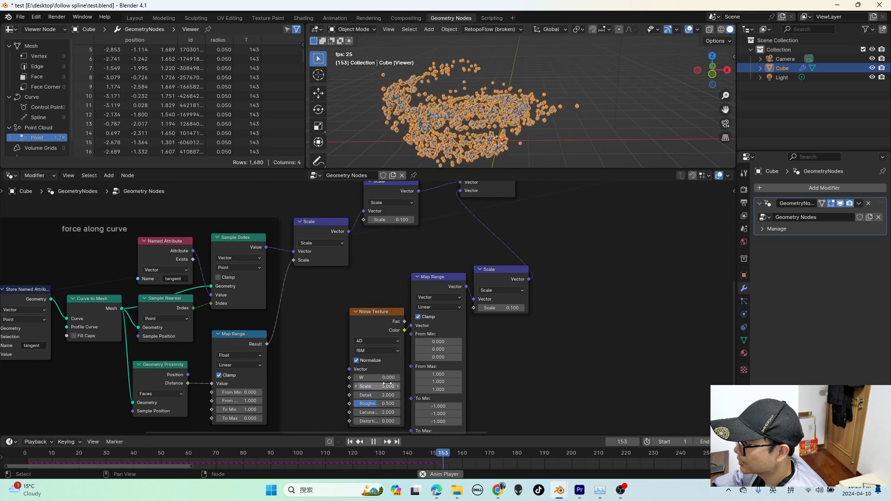
{"action": "left_click", "coordinate": [382, 376]}
{"action": "type", "text": "#"}
{"action": "key", "text": "Escape"}
Animate the Noise Texture's W value with the driver expression #frame/500
{"action": "middle_click_drag", "start_coordinate": [365, 378], "coordinate": [363, 368]}
{"action": "scroll", "coordinate": [363, 369], "scroll_direction": "up", "scroll_amount": 1}
{"action": "scroll", "coordinate": [363, 367], "scroll_direction": "up", "scroll_amount": 1}
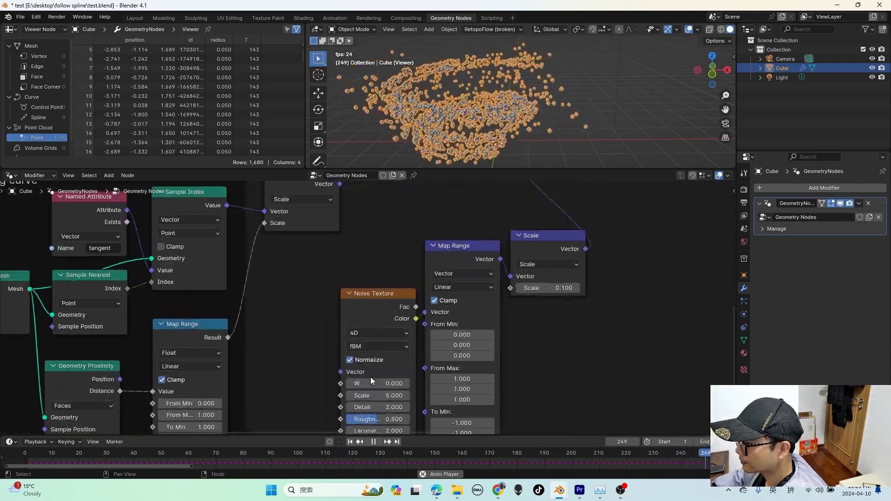
{"action": "left_click", "coordinate": [378, 384]}
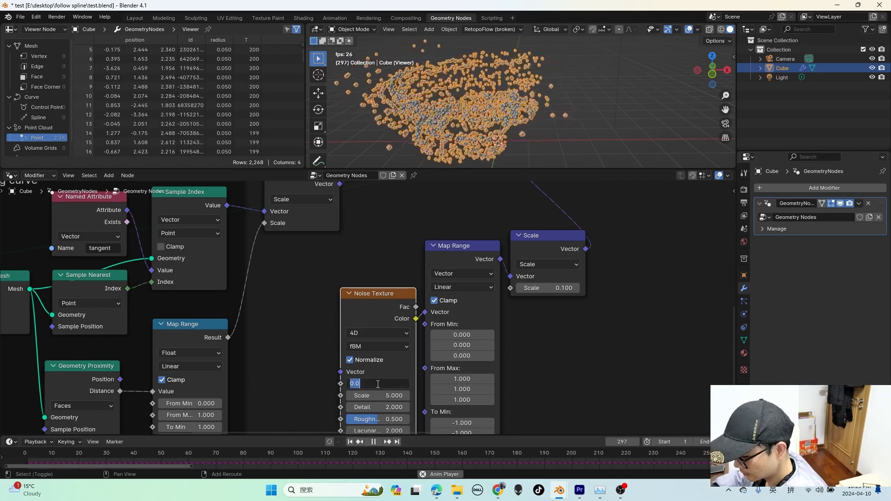
{"action": "type", "text": "#frame/5"}
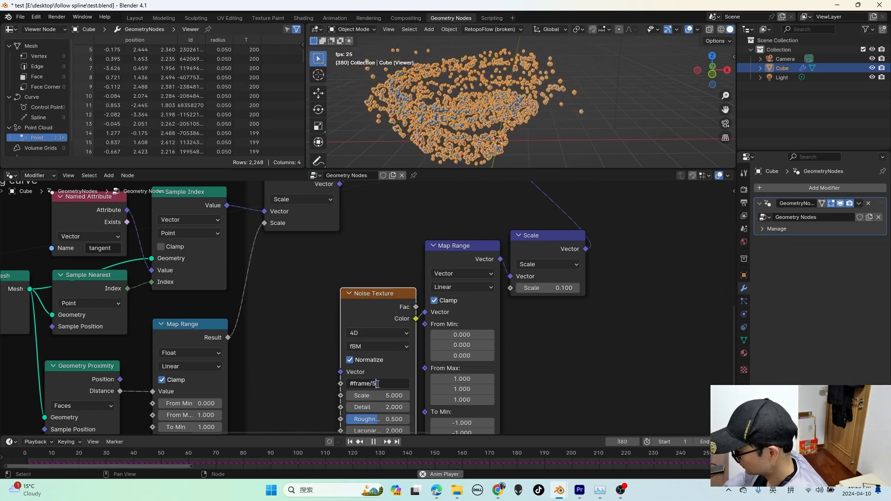
{"action": "key", "text": "Return"}
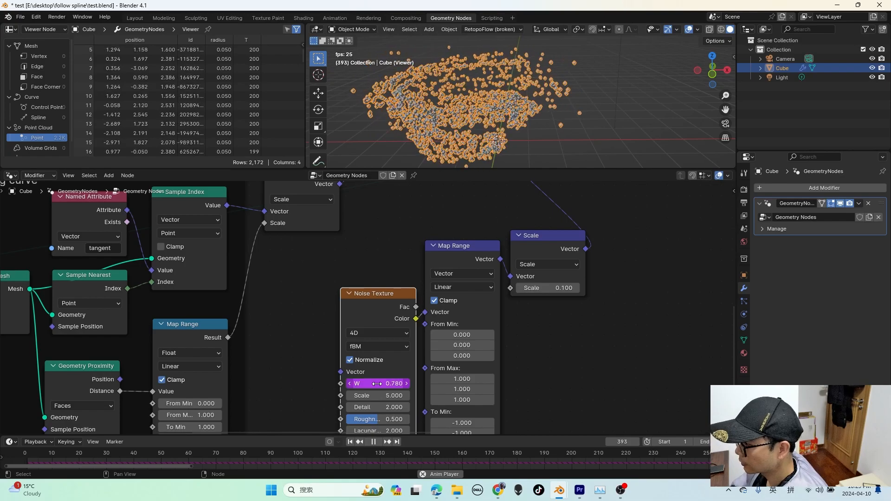
{"action": "scroll", "coordinate": [368, 298], "scroll_direction": "down", "scroll_amount": 2}
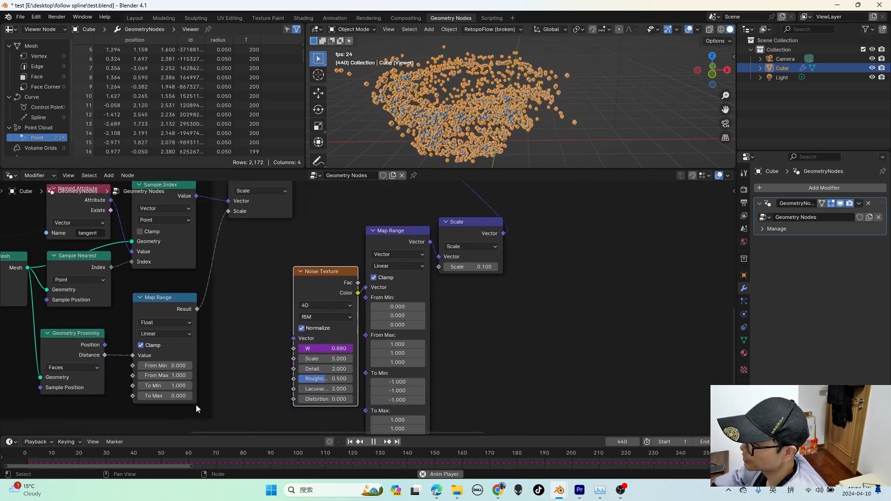
Replay the simulation from the first frame and set the noise branch's Scale node to 0.05
{"action": "left_click_drag", "start_coordinate": [78, 449], "coordinate": [25, 457]}
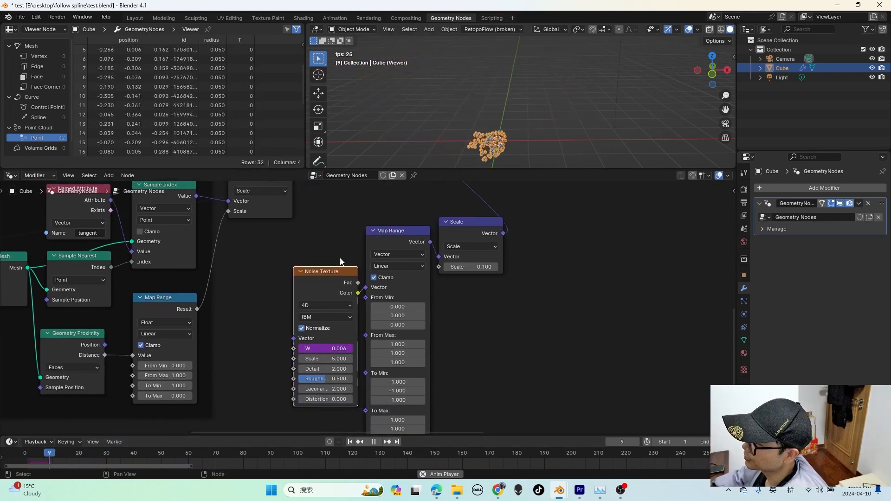
{"action": "middle_click_drag", "start_coordinate": [472, 118], "coordinate": [516, 122]}
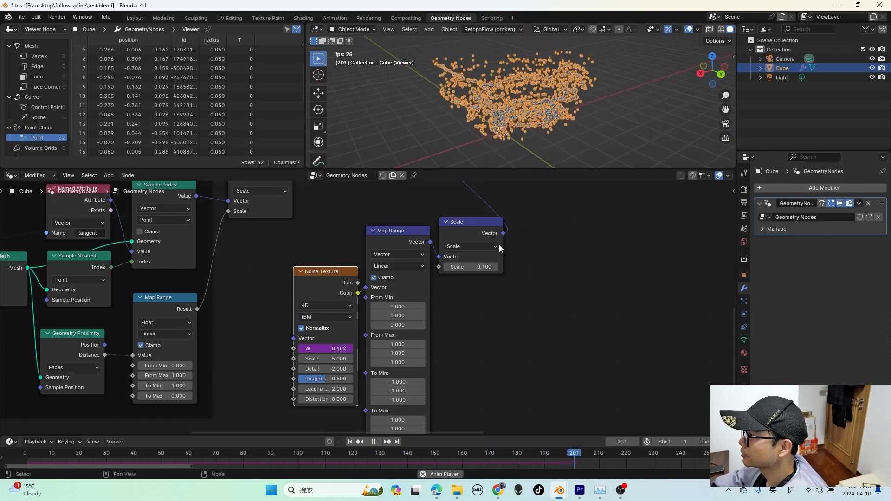
{"action": "scroll", "coordinate": [495, 255], "scroll_direction": "up", "scroll_amount": 1}
{"action": "scroll", "coordinate": [495, 255], "scroll_direction": "up", "scroll_amount": 1}
{"action": "left_click", "coordinate": [495, 261]}
{"action": "type", "text": "0.05"}
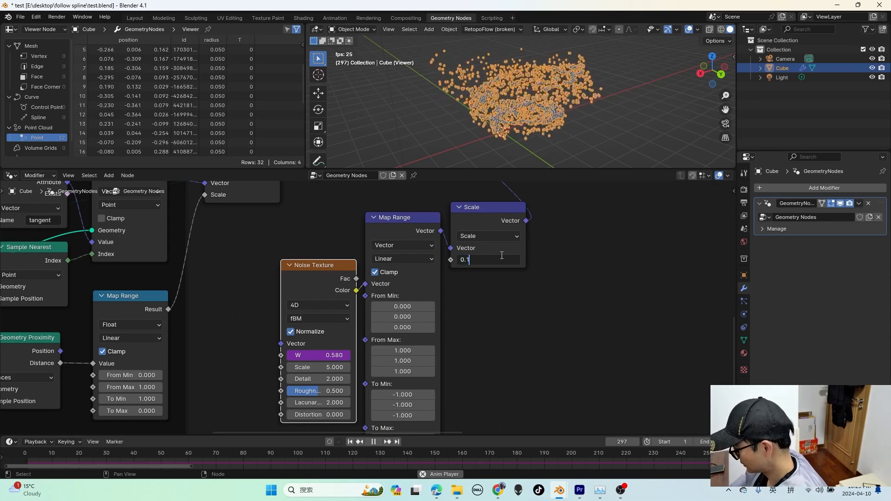
{"action": "key", "text": "Return"}
Check the particle flow from another angle, then move the noise Scale node lower and nudge the Add node sideways
{"action": "middle_click_drag", "start_coordinate": [466, 140], "coordinate": [426, 129]}
{"action": "scroll", "coordinate": [464, 260], "scroll_direction": "down", "scroll_amount": 5}
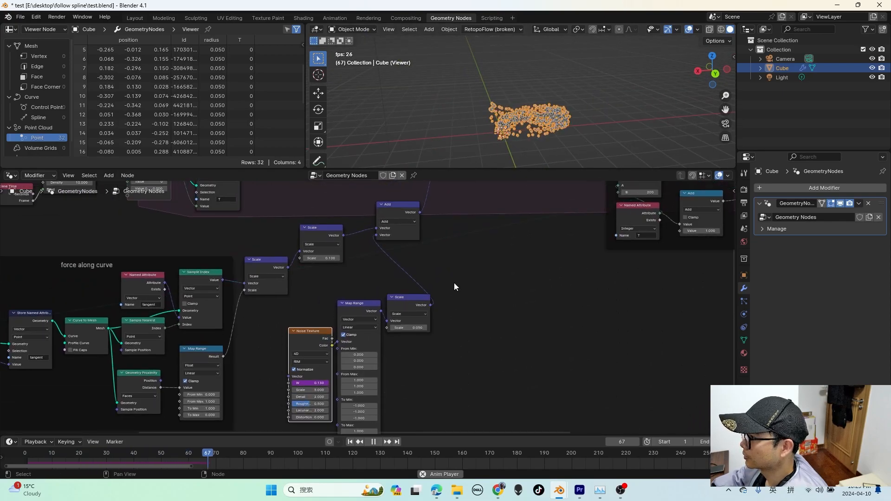
{"action": "scroll", "coordinate": [469, 278], "scroll_direction": "down", "scroll_amount": 3}
{"action": "scroll", "coordinate": [432, 353], "scroll_direction": "up", "scroll_amount": 2}
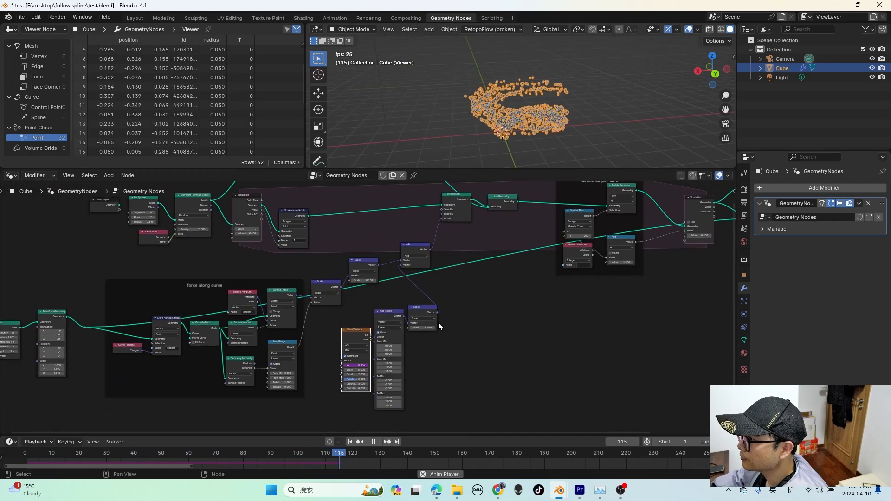
{"action": "left_click_drag", "start_coordinate": [436, 325], "coordinate": [436, 339]}
{"action": "scroll", "coordinate": [460, 218], "scroll_direction": "up", "scroll_amount": 1}
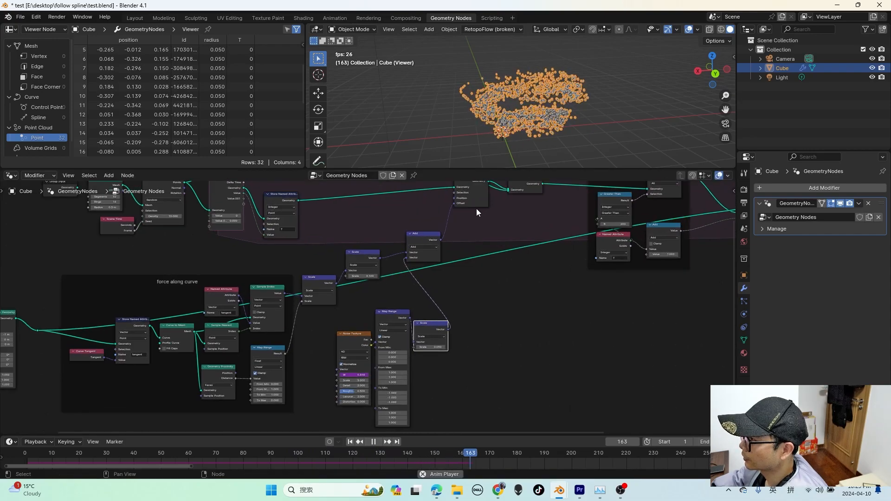
{"action": "middle_click_drag", "start_coordinate": [515, 163], "coordinate": [535, 105]}
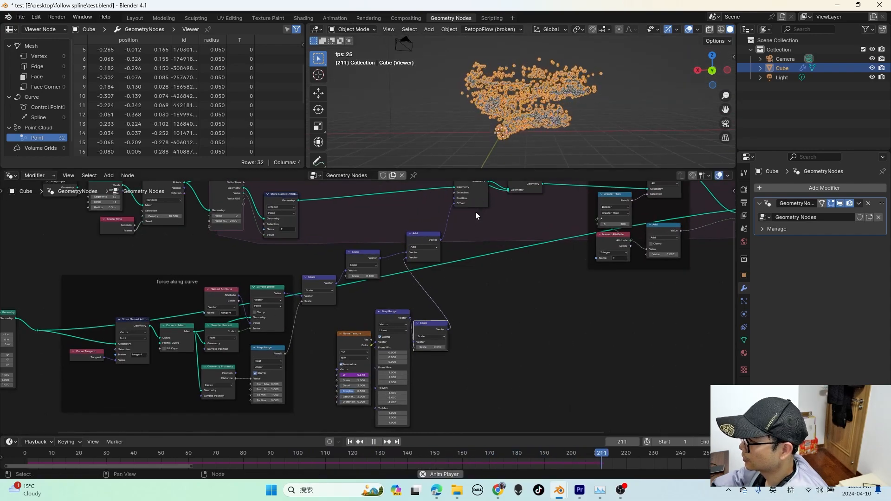
{"action": "left_click_drag", "start_coordinate": [424, 234], "coordinate": [430, 232]}
Group the Noise Texture, Map Range and Scale nodes of the noise branch into a frame labelled "noise force"
{"action": "middle_click_drag", "start_coordinate": [423, 306], "coordinate": [447, 263]}
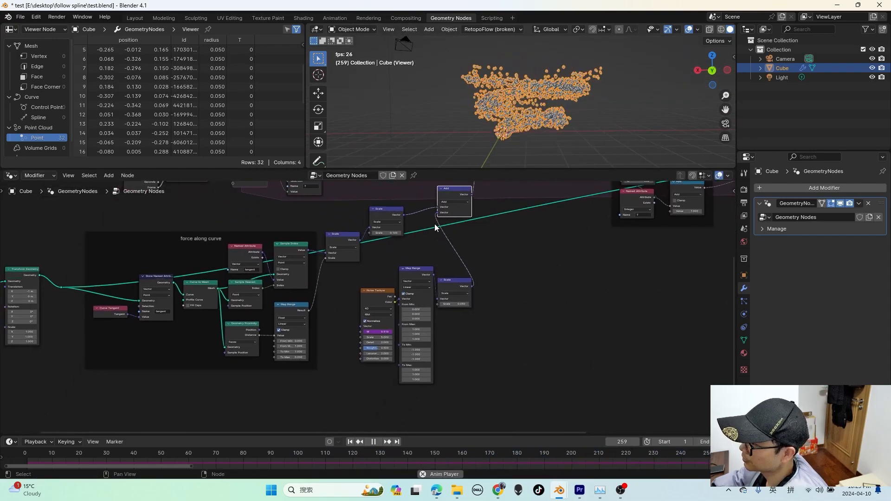
{"action": "left_click_drag", "start_coordinate": [465, 340], "coordinate": [361, 272]}
{"action": "scroll", "coordinate": [464, 275], "scroll_direction": "up", "scroll_amount": 1}
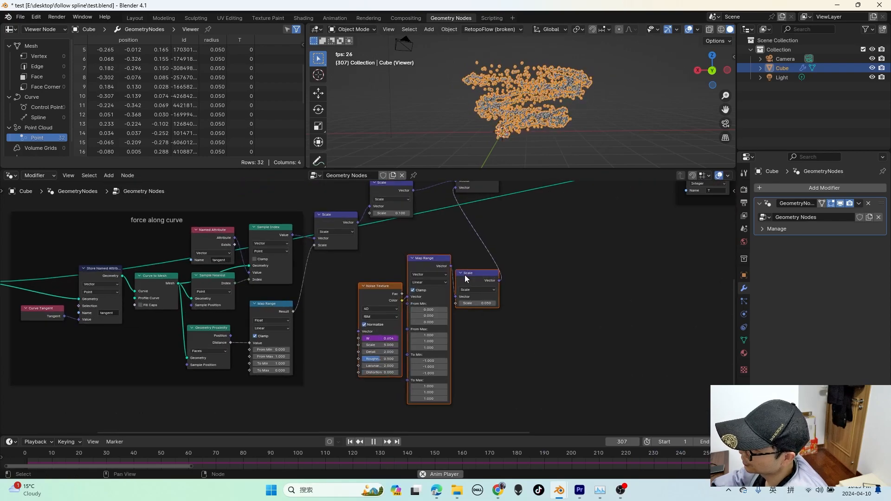
{"action": "scroll", "coordinate": [470, 284], "scroll_direction": "up", "scroll_amount": 1}
{"action": "key", "text": "ctrl+j"}
{"action": "left_click_drag", "start_coordinate": [422, 256], "coordinate": [428, 273]}
{"action": "right_click", "coordinate": [430, 269]}
{"action": "left_click", "coordinate": [431, 269]}
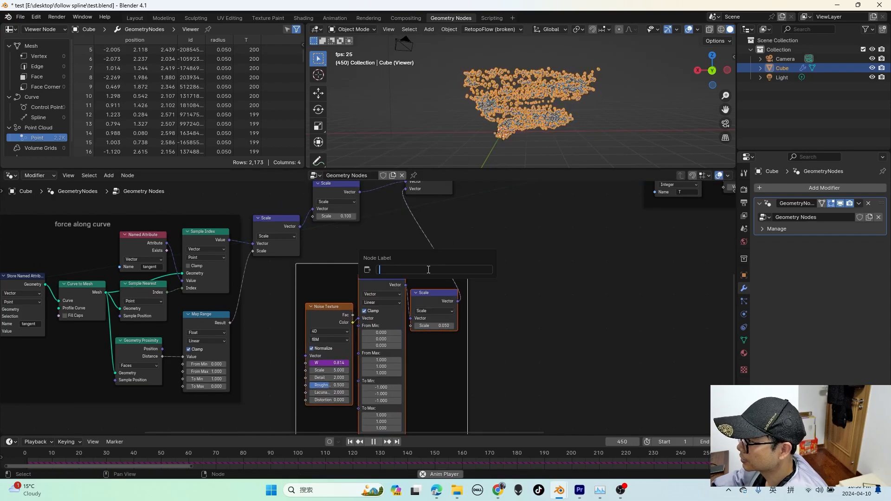
{"action": "type", "text": "no"}
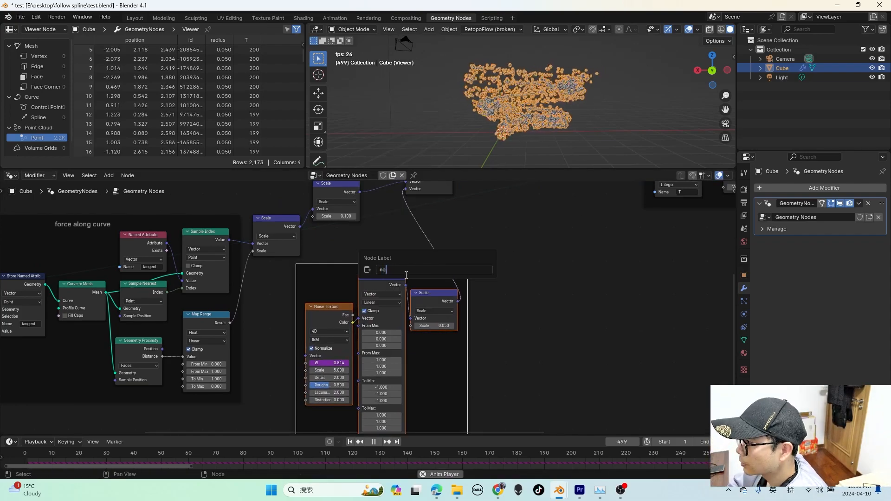
{"action": "type", "text": "pioise for"}
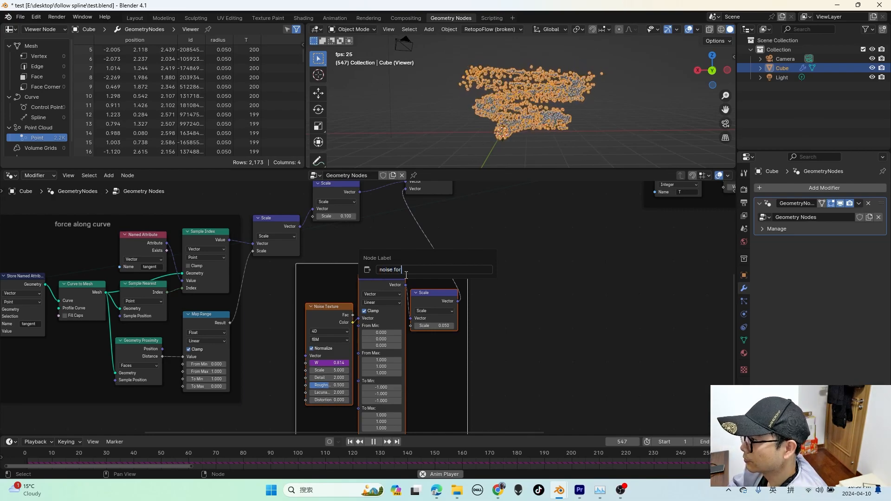
{"action": "key", "text": "Return"}
Set the Spiral node's resolution to 13
{"action": "middle_click_drag", "start_coordinate": [614, 85], "coordinate": [555, 110]}
{"action": "scroll", "coordinate": [519, 255], "scroll_direction": "down", "scroll_amount": 2}
{"action": "scroll", "coordinate": [519, 254], "scroll_direction": "down", "scroll_amount": 4}
{"action": "middle_click_drag", "start_coordinate": [315, 275], "coordinate": [460, 287]}
{"action": "scroll", "coordinate": [252, 329], "scroll_direction": "up", "scroll_amount": 4}
{"action": "scroll", "coordinate": [177, 317], "scroll_direction": "up", "scroll_amount": 3}
{"action": "middle_click_drag", "start_coordinate": [177, 317], "coordinate": [324, 301]}
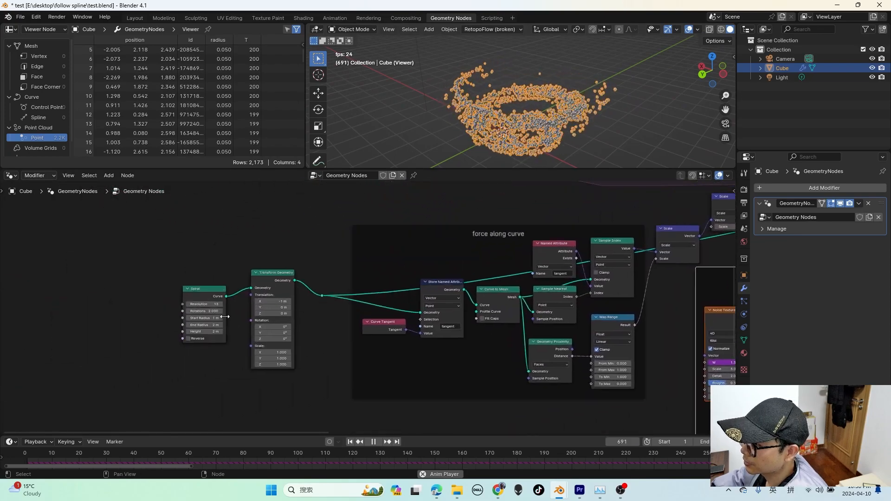
{"action": "scroll", "coordinate": [242, 318], "scroll_direction": "up", "scroll_amount": 6}
{"action": "middle_click_drag", "start_coordinate": [245, 311], "coordinate": [343, 318]}
{"action": "scroll", "coordinate": [334, 317], "scroll_direction": "up", "scroll_amount": 2}
{"action": "left_click", "coordinate": [195, 310]}
{"action": "type", "text": "13"}
{"action": "key", "text": "Return"}
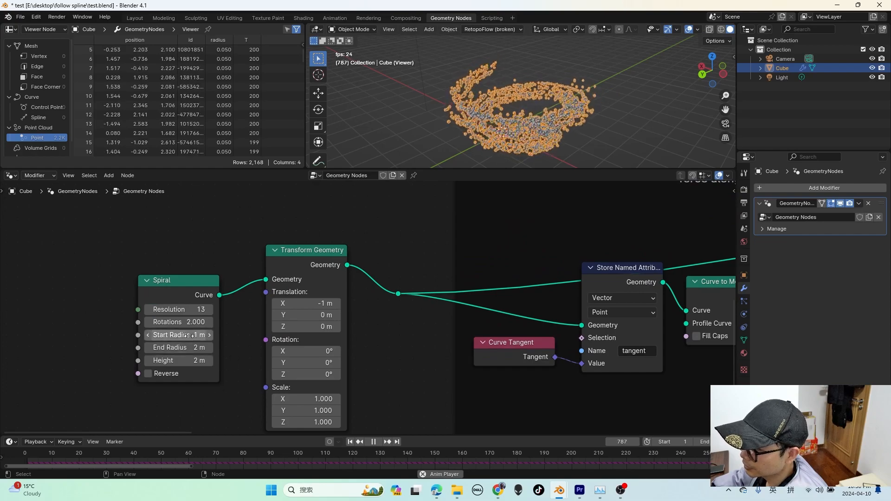
Set the Spiral node's rotations to 4.6, trying 3.7 first
{"action": "left_click", "coordinate": [188, 322]}
{"action": "type", "text": "3.7"}
{"action": "key", "text": "Return"}
{"action": "left_click", "coordinate": [188, 322]}
{"action": "type", "text": "4.6"}
{"action": "key", "text": "Return"}
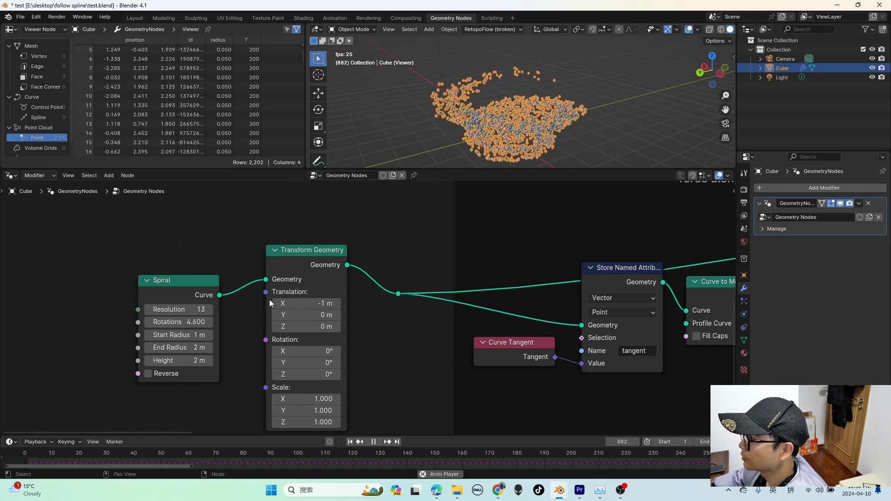
Delete the Viewer node attached to the simulation output
{"action": "scroll", "coordinate": [258, 304], "scroll_direction": "down", "scroll_amount": 3}
{"action": "scroll", "coordinate": [331, 295], "scroll_direction": "down", "scroll_amount": 5}
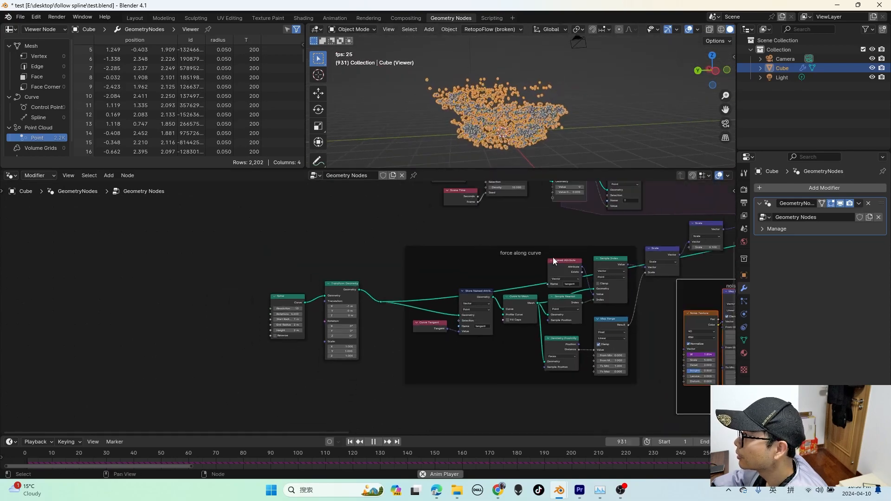
{"action": "middle_click_drag", "start_coordinate": [417, 264], "coordinate": [314, 274]}
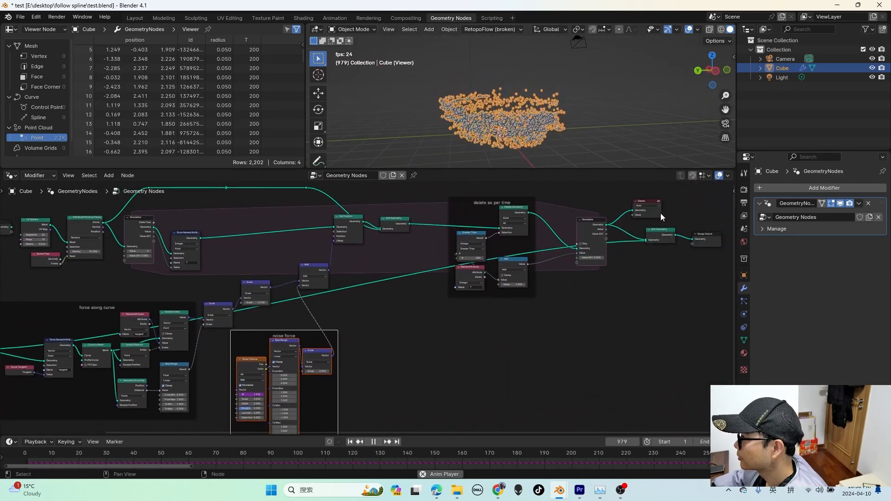
{"action": "scroll", "coordinate": [640, 203], "scroll_direction": "up", "scroll_amount": 2}
{"action": "middle_click_drag", "start_coordinate": [640, 203], "coordinate": [494, 263]}
{"action": "scroll", "coordinate": [494, 263], "scroll_direction": "up", "scroll_amount": 3}
{"action": "key", "text": "x"}
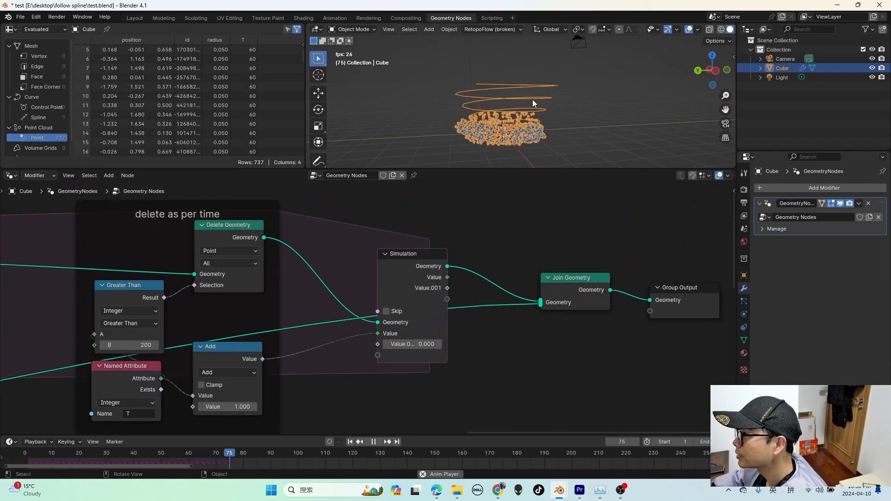
Increase the Spiral node's height to make the guide curve taller
{"action": "scroll", "coordinate": [441, 283], "scroll_direction": "down", "scroll_amount": 5}
{"action": "middle_click_drag", "start_coordinate": [441, 284], "coordinate": [358, 315]}
{"action": "scroll", "coordinate": [434, 324], "scroll_direction": "up", "scroll_amount": 5}
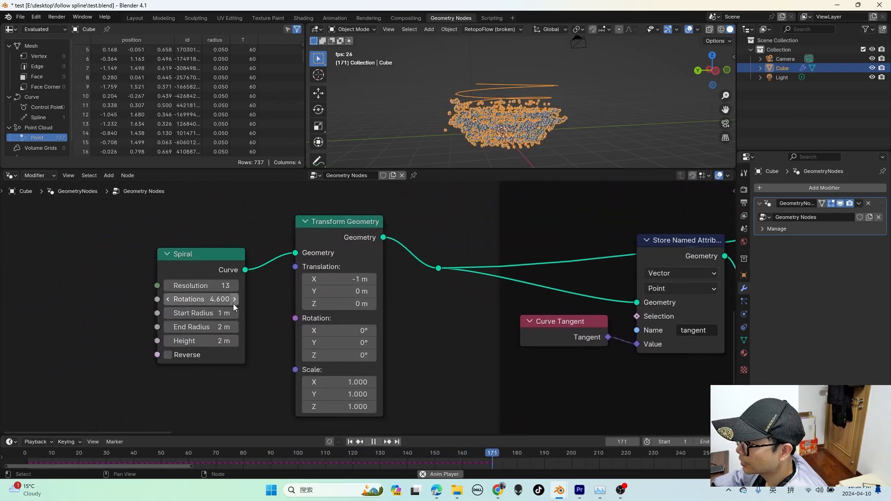
{"action": "scroll", "coordinate": [250, 310], "scroll_direction": "up", "scroll_amount": 1}
{"action": "left_click_drag", "start_coordinate": [253, 349], "coordinate": [348, 350]}
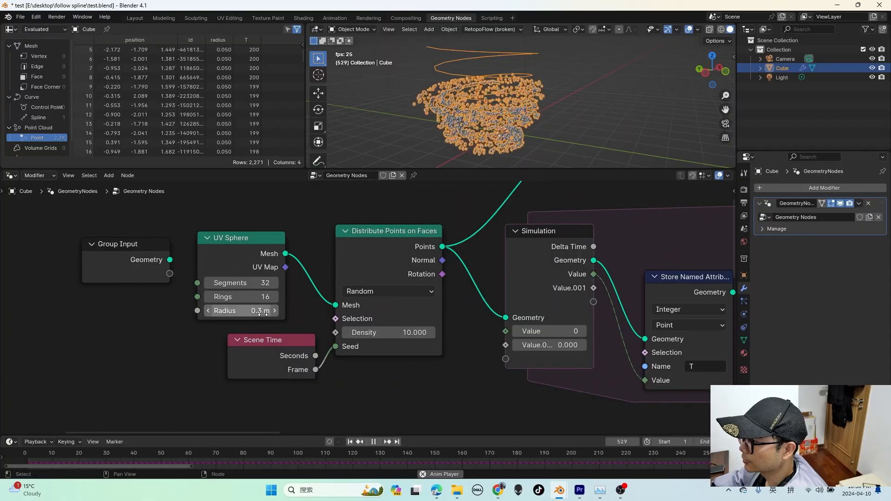
Set the UV Sphere's radius to 0.1 m and save the file
{"action": "left_click", "coordinate": [264, 315]}
{"action": "type", "text": "0.1"}
{"action": "key", "text": "Return"}
{"action": "mouse_move", "coordinate": [472, 135]}
{"action": "middle_mouse_down"}
{"action": "mouse_move", "coordinate": [434, 136]}
{"action": "mouse_move", "coordinate": [483, 138]}
{"action": "middle_mouse_up"}
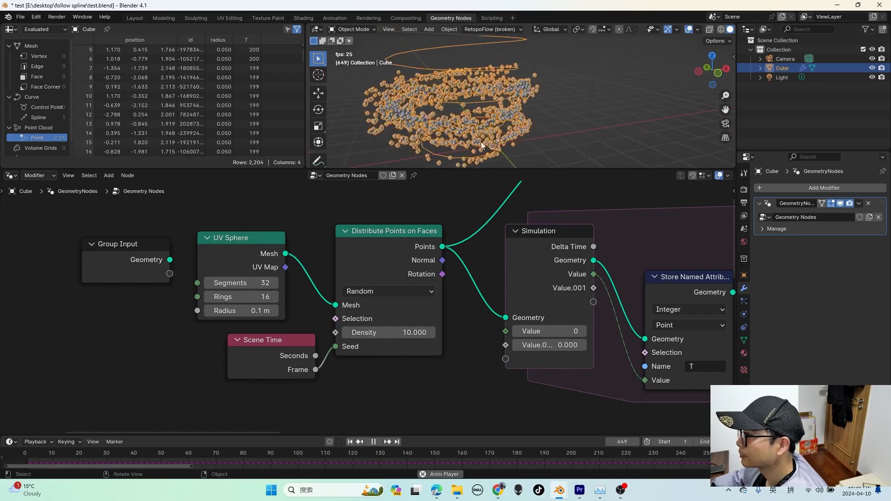
{"action": "key", "text": "ctrl+s"}
Set the Distribute Points on Faces density to 100
{"action": "left_click", "coordinate": [404, 333]}
{"action": "type", "text": "1"}
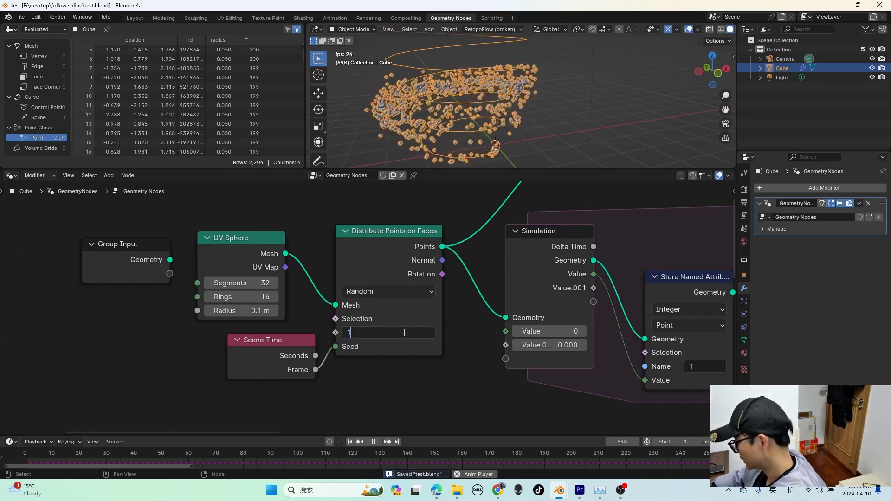
{"action": "type", "text": "00"}
{"action": "key", "text": "Return"}
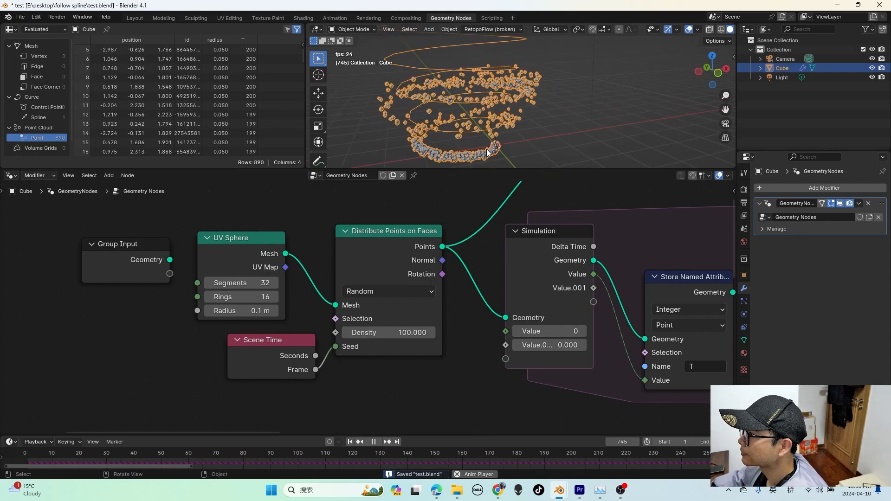
Move the Group Output node farther from Join Geometry to make room for more nodes, and save the file
{"action": "scroll", "coordinate": [413, 289], "scroll_direction": "down", "scroll_amount": 5}
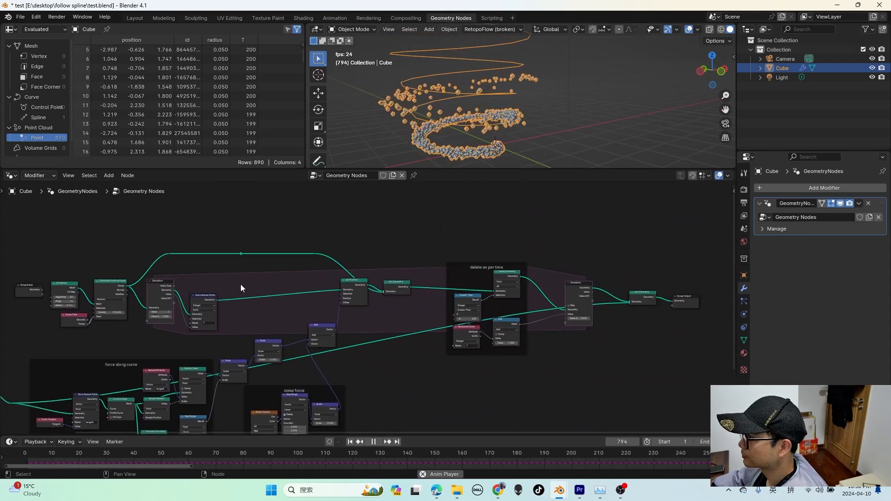
{"action": "middle_click_drag", "start_coordinate": [539, 307], "coordinate": [392, 318]}
{"action": "scroll", "coordinate": [387, 318], "scroll_direction": "up", "scroll_amount": 4}
{"action": "middle_click_drag", "start_coordinate": [680, 321], "coordinate": [503, 318]}
{"action": "left_click", "coordinate": [505, 308]}
{"action": "left_click_drag", "start_coordinate": [505, 310], "coordinate": [640, 302]}
{"action": "key", "text": "ctrl+s"}
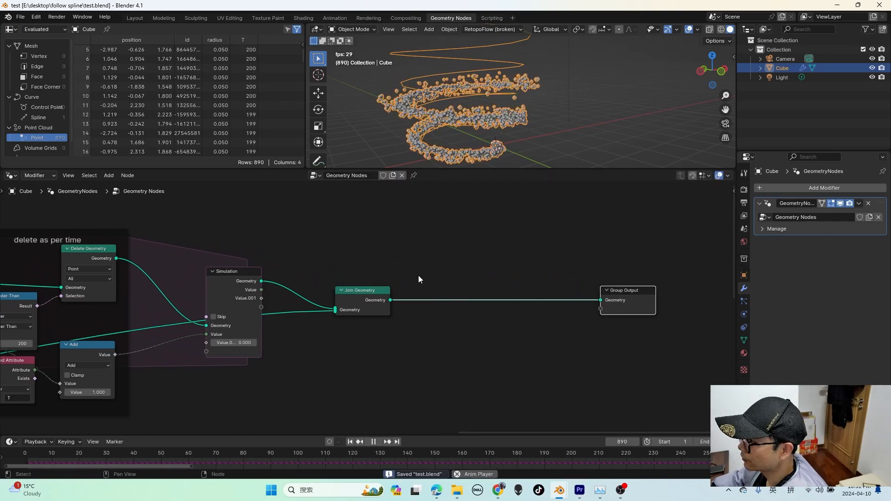
Insert a Set Point Radius node between Join Geometry and Group Output
{"action": "key", "text": "shift+a"}
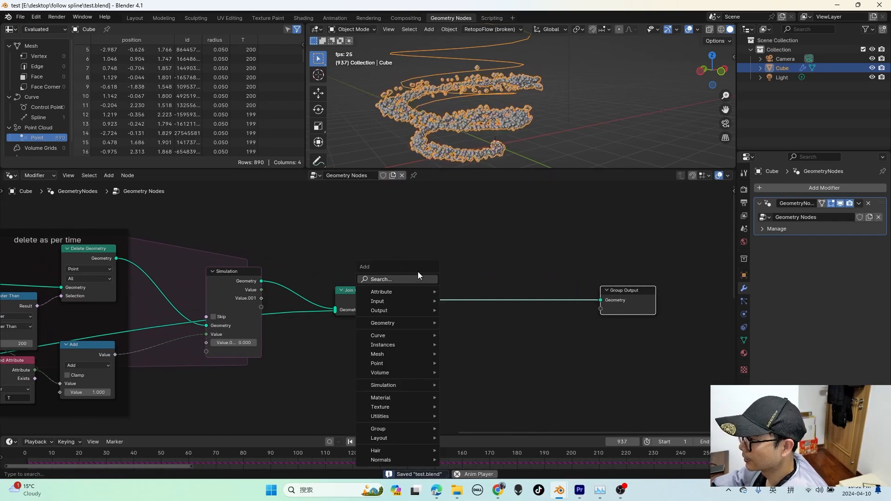
{"action": "type", "text": "set po"}
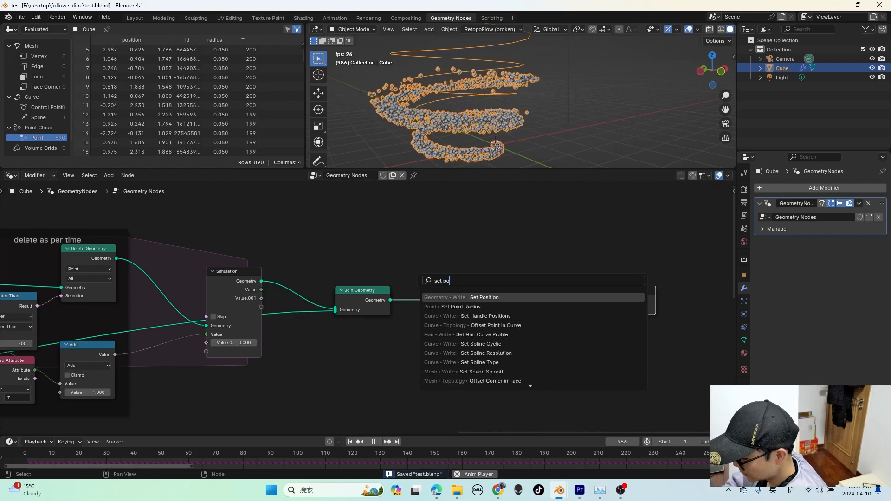
{"action": "type", "text": "in"}
{"action": "key", "text": "Return"}
{"action": "left_click", "coordinate": [505, 319]}
{"action": "scroll", "coordinate": [505, 319], "scroll_direction": "up", "scroll_amount": 1}
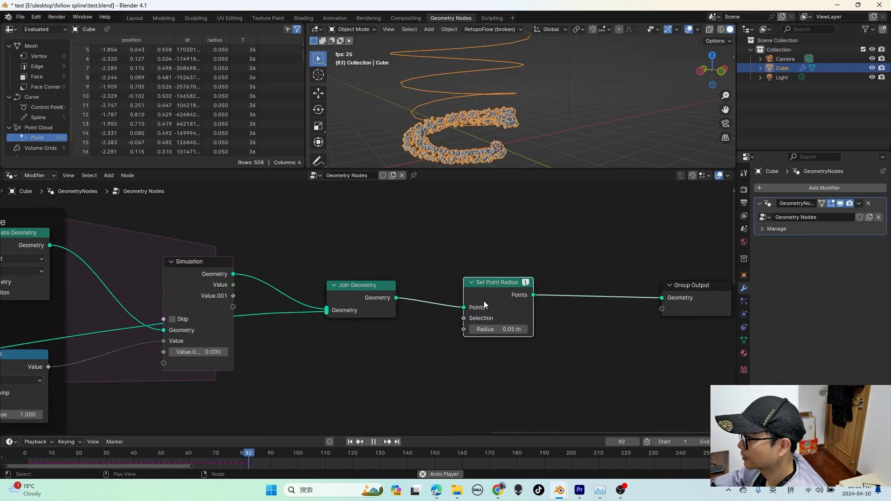
{"action": "scroll", "coordinate": [523, 280], "scroll_direction": "up", "scroll_amount": 3}
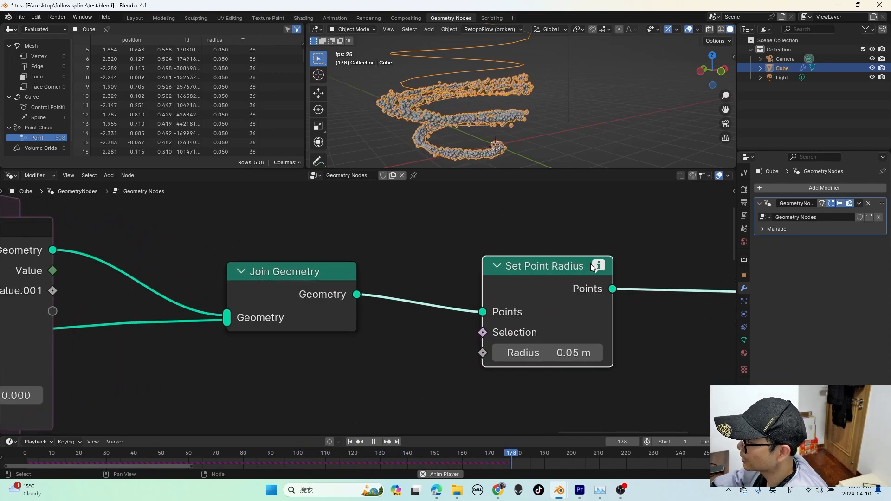
Examine the particle flow from several angles and review the connections between Simulation, Join Geometry and Set Point Radius
{"action": "middle_click_drag", "start_coordinate": [525, 120], "coordinate": [508, 122]}
{"action": "scroll", "coordinate": [541, 284], "scroll_direction": "down", "scroll_amount": 3}
{"action": "middle_click_drag", "start_coordinate": [349, 323], "coordinate": [539, 306]}
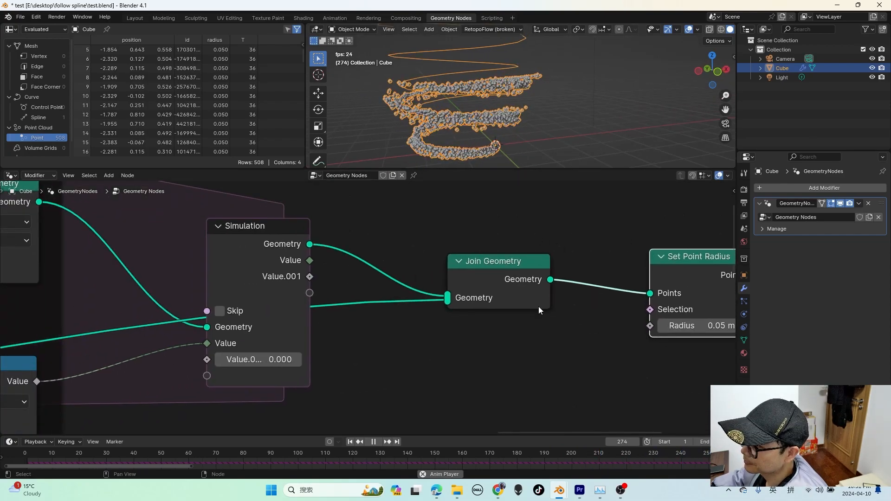
{"action": "scroll", "coordinate": [539, 307], "scroll_direction": "down", "scroll_amount": 2}
{"action": "middle_click_drag", "start_coordinate": [681, 316], "coordinate": [571, 320]}
{"action": "scroll", "coordinate": [542, 279], "scroll_direction": "up", "scroll_amount": 2}
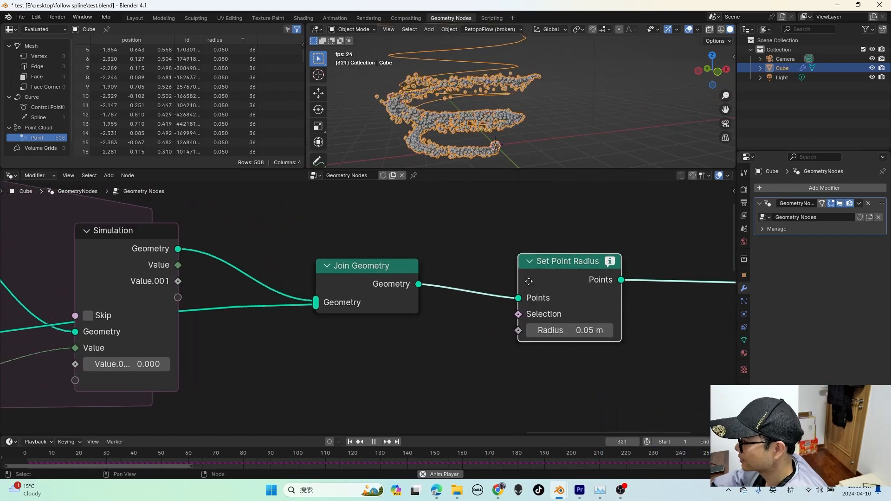
{"action": "middle_click_drag", "start_coordinate": [542, 276], "coordinate": [494, 291]}
{"action": "middle_click_drag", "start_coordinate": [490, 124], "coordinate": [455, 96]}
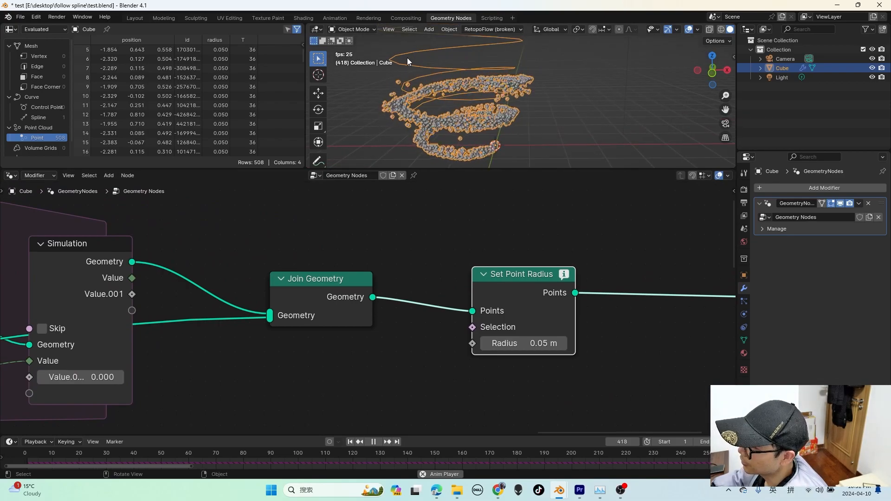
{"action": "middle_click_drag", "start_coordinate": [487, 65], "coordinate": [486, 52]}
{"action": "middle_click_drag", "start_coordinate": [277, 290], "coordinate": [440, 277]}
{"action": "scroll", "coordinate": [497, 294], "scroll_direction": "down", "scroll_amount": 3}
{"action": "scroll", "coordinate": [456, 288], "scroll_direction": "up", "scroll_amount": 3}
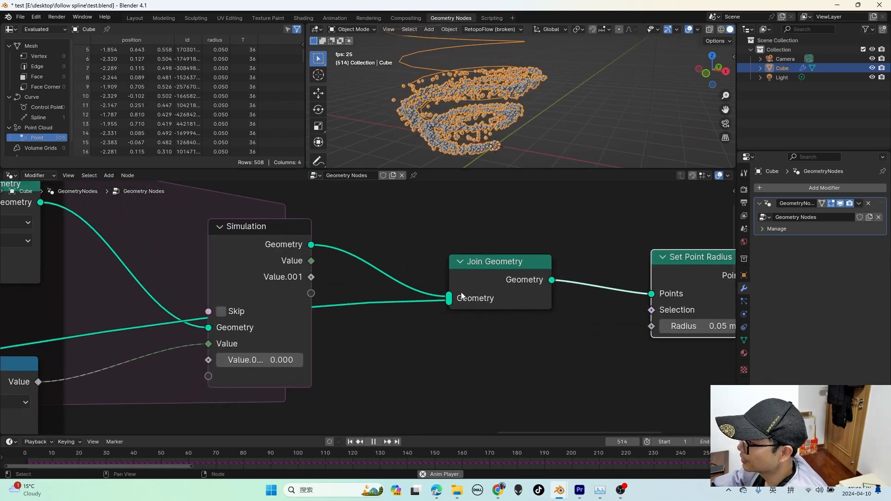
{"action": "middle_click_drag", "start_coordinate": [512, 279], "coordinate": [393, 277]}
{"action": "scroll", "coordinate": [392, 278], "scroll_direction": "up", "scroll_amount": 1}
{"action": "middle_click_drag", "start_coordinate": [554, 295], "coordinate": [392, 262]}
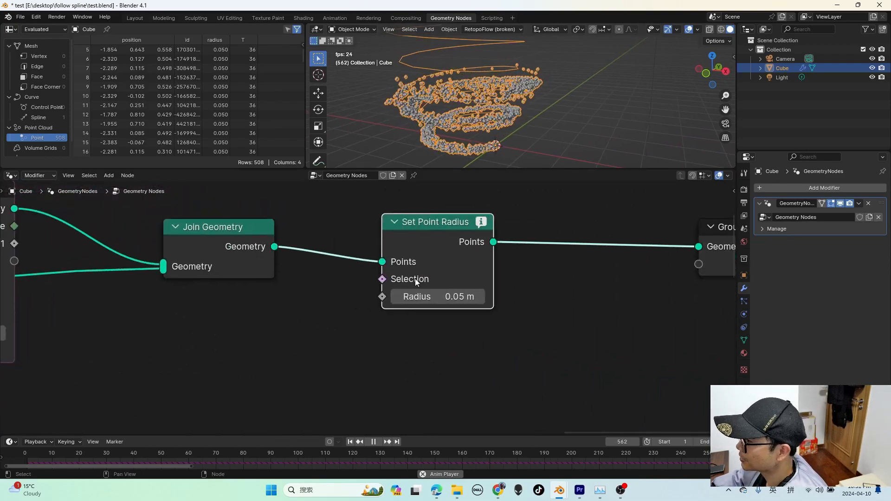
{"action": "middle_click_drag", "start_coordinate": [383, 300], "coordinate": [424, 301]}
{"action": "scroll", "coordinate": [423, 301], "scroll_direction": "down", "scroll_amount": 1}
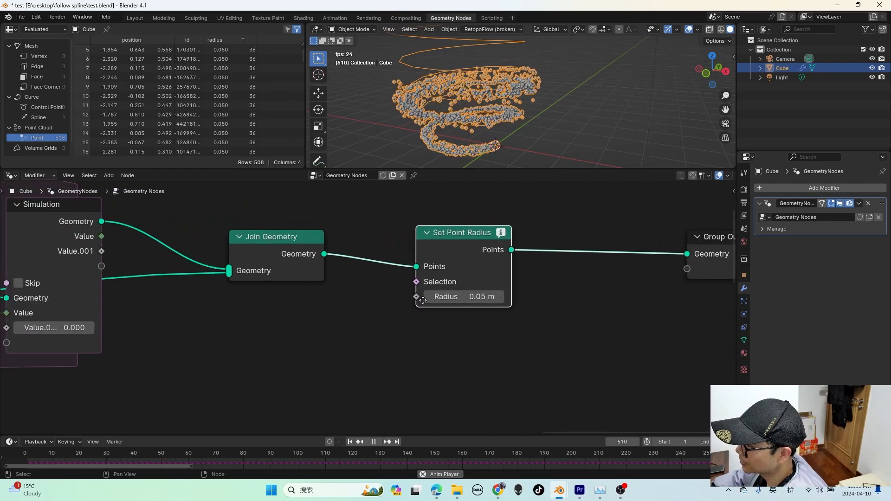
Add a float Random Value node that drives the Radius of Set Point Radius
{"action": "left_click_drag", "start_coordinate": [417, 297], "coordinate": [331, 339]}
{"action": "type", "text": "rand"}
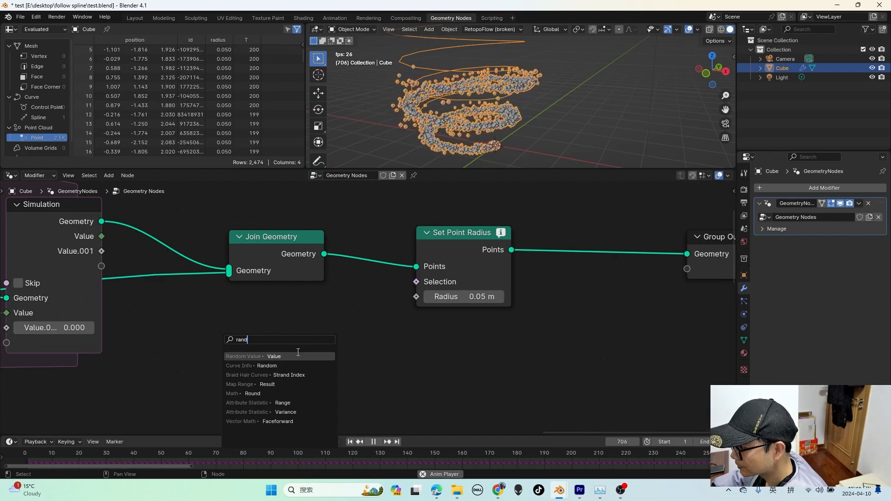
{"action": "key", "text": "Return"}
{"action": "left_click", "coordinate": [339, 327]}
Set the Random Value's Max to 0.02 after trying 0.05, and deselect the cube object in the viewport
{"action": "left_click", "coordinate": [321, 376]}
{"action": "key", "text": "BackSpace"}
{"action": "type", "text": ".0"}
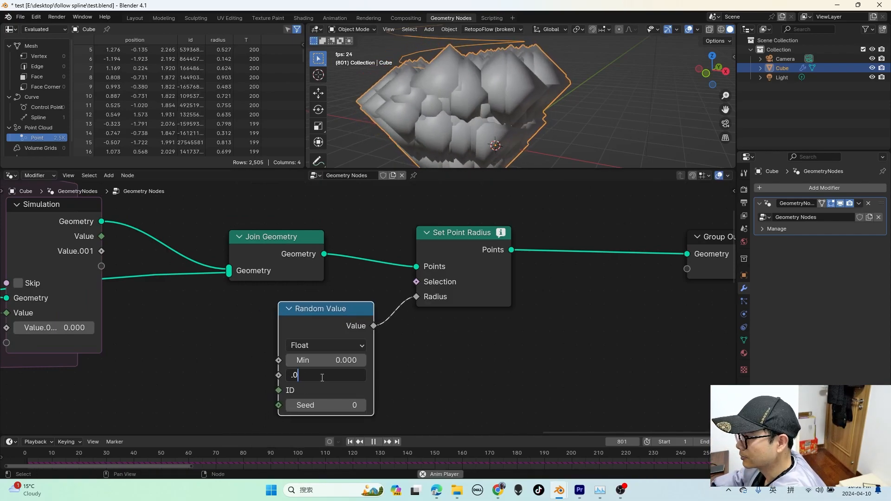
{"action": "type", "text": "5"}
{"action": "key", "text": "Return"}
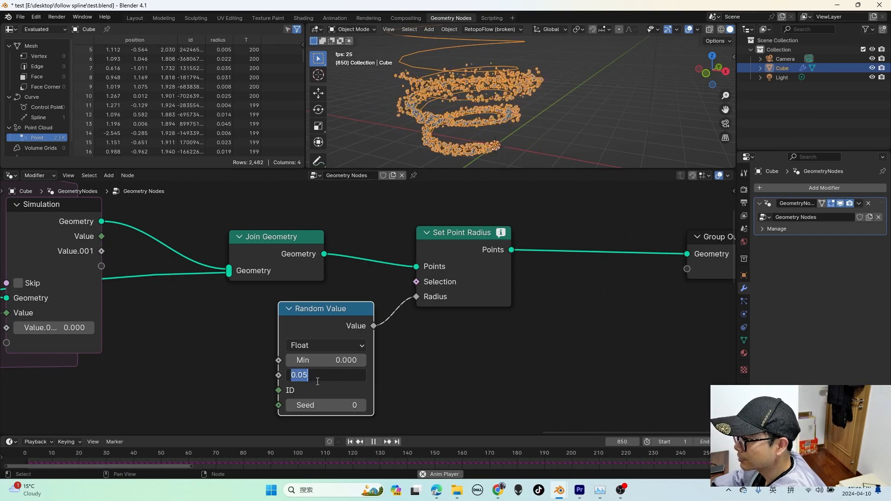
{"action": "type", "text": "2"}
{"action": "key", "text": "Return"}
{"action": "scroll", "coordinate": [379, 388], "scroll_direction": "down", "scroll_amount": 3}
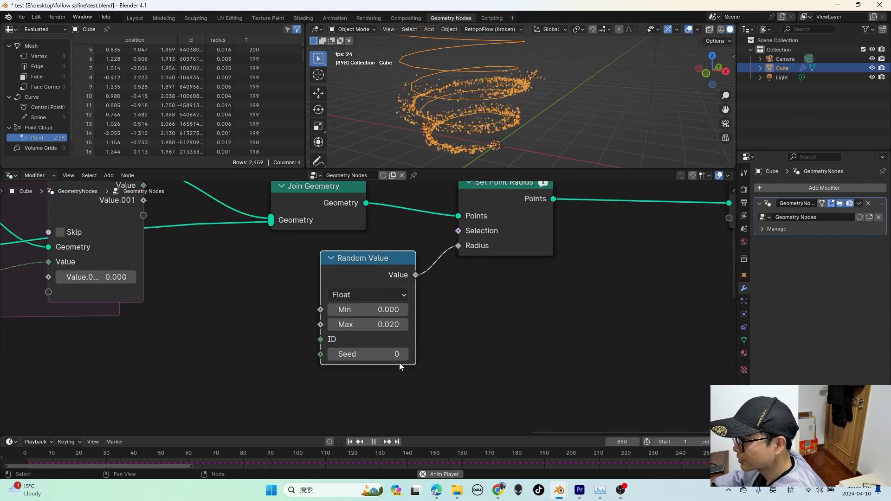
{"action": "scroll", "coordinate": [450, 272], "scroll_direction": "up", "scroll_amount": 1}
{"action": "left_click", "coordinate": [557, 88]}
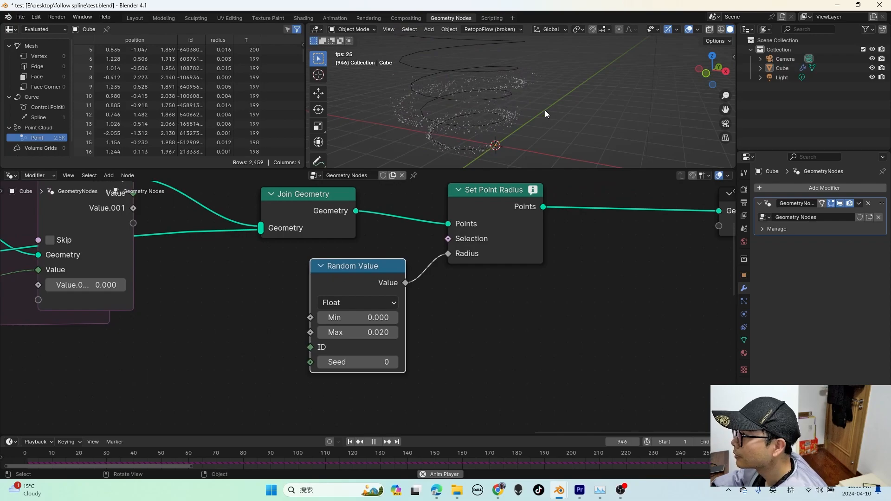
Insert a Set Material node between Set Point Radius and Group Output and assign Material to it
{"action": "scroll", "coordinate": [422, 270], "scroll_direction": "down", "scroll_amount": 2}
{"action": "key", "text": "shift+a"}
{"action": "type", "text": "set mater"}
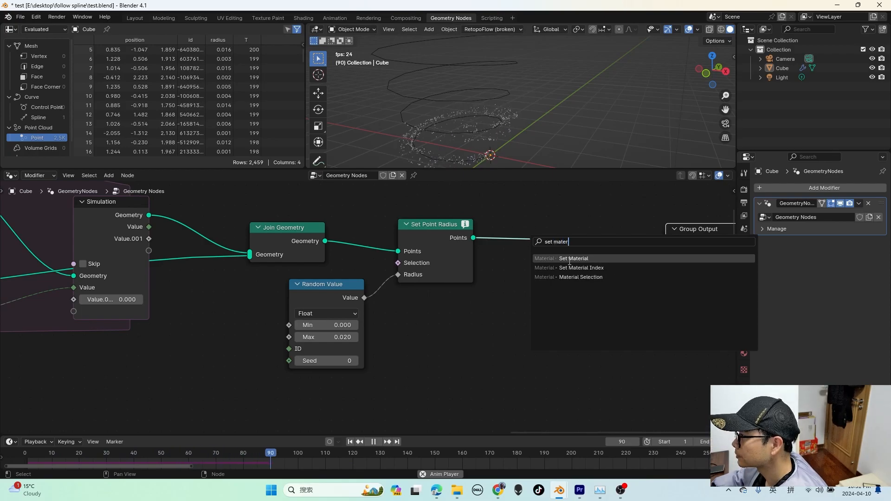
{"action": "left_click", "coordinate": [569, 258]}
{"action": "left_click", "coordinate": [556, 268]}
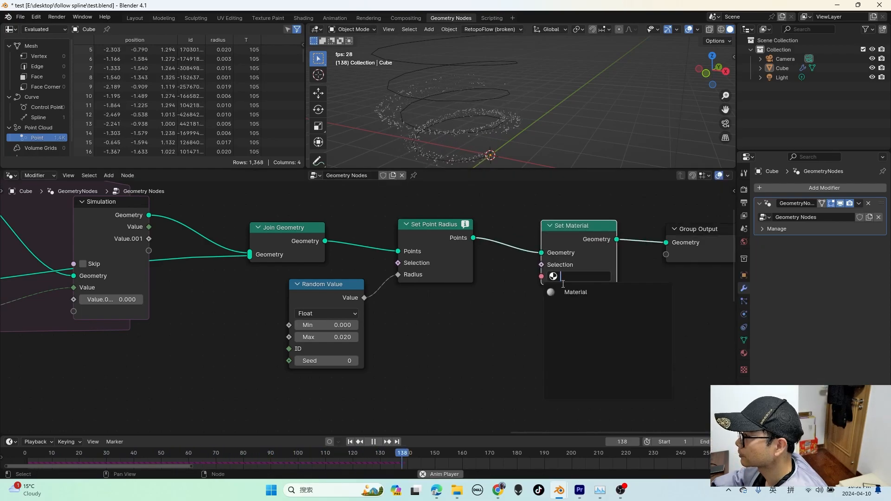
Save the file, switch the render engine to Cycles, and set its device to GPU Compute
{"action": "left_click", "coordinate": [743, 191]}
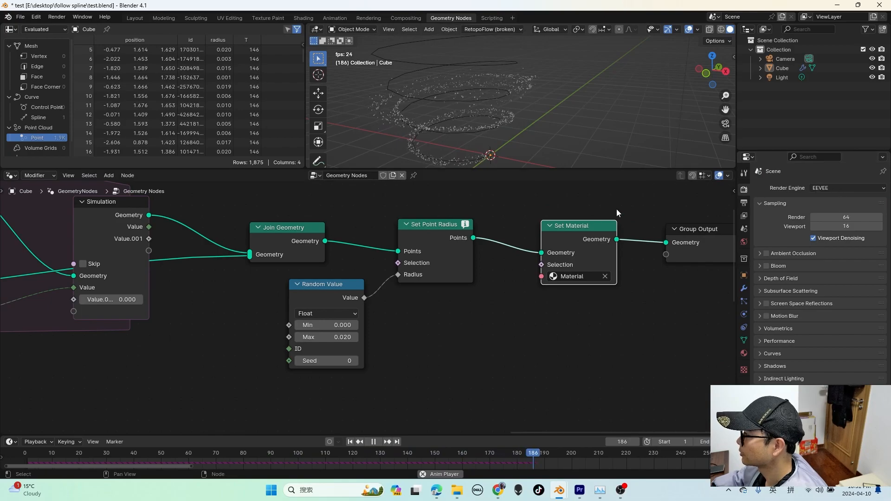
{"action": "key", "text": "ctrl+s"}
{"action": "left_click", "coordinate": [832, 188]}
{"action": "left_click", "coordinate": [839, 219]}
{"action": "left_click", "coordinate": [832, 212]}
{"action": "left_click", "coordinate": [834, 229]}
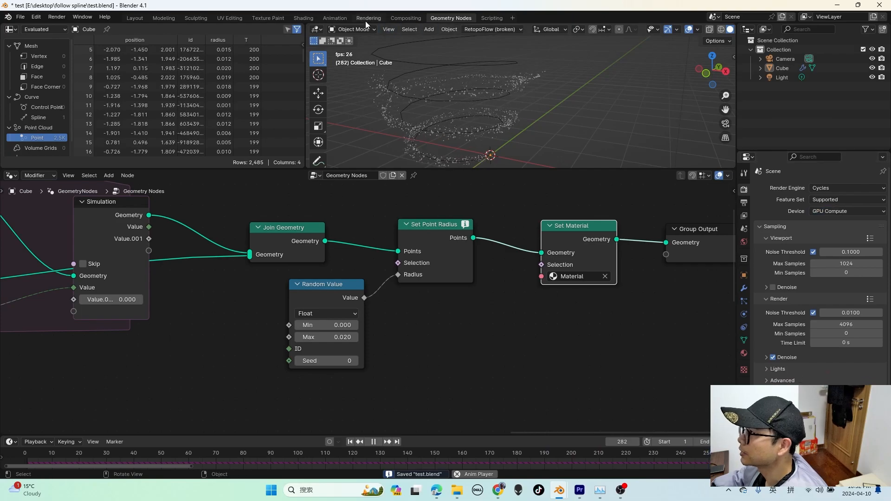
In the Shading workspace, use rendered viewport shading, set Material's white emission strength to 39.6, save, and stop playback
{"action": "left_click", "coordinate": [304, 18]}
{"action": "scroll", "coordinate": [440, 339], "scroll_direction": "up", "scroll_amount": 2}
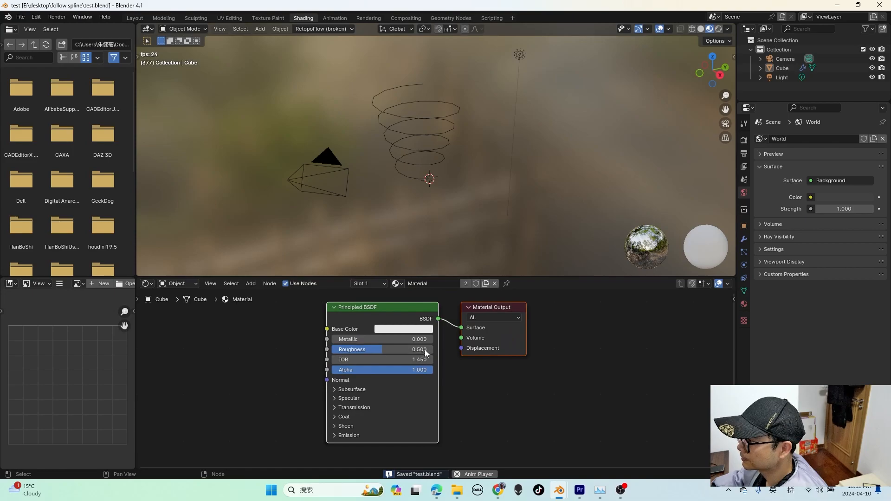
{"action": "left_click", "coordinate": [720, 29]}
{"action": "scroll", "coordinate": [396, 352], "scroll_direction": "up", "scroll_amount": 1}
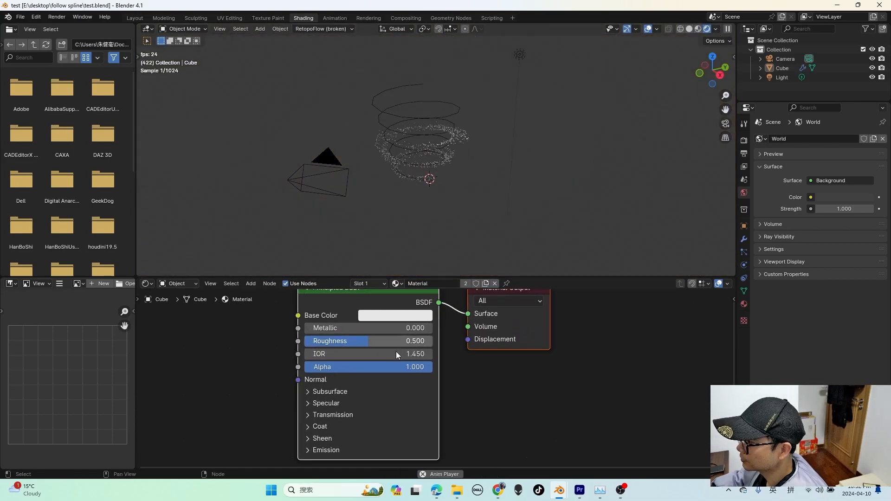
{"action": "middle_click_drag", "start_coordinate": [363, 408], "coordinate": [361, 351]}
{"action": "scroll", "coordinate": [440, 139], "scroll_direction": "up", "scroll_amount": 5}
{"action": "key", "text": "ctrl+s"}
{"action": "key", "text": "space"}
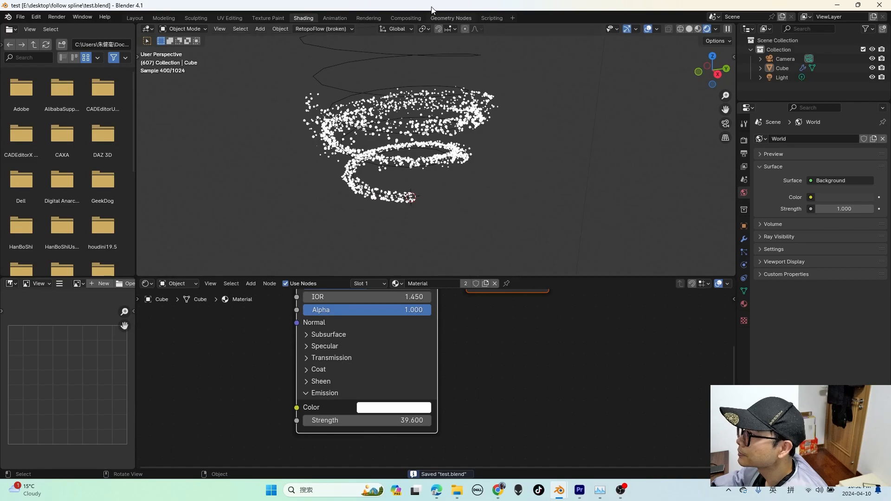
Back in the Geometry Nodes workspace, set the Random Value's Max to 0.01
{"action": "left_click", "coordinate": [447, 17]}
{"action": "scroll", "coordinate": [418, 316], "scroll_direction": "up", "scroll_amount": 2}
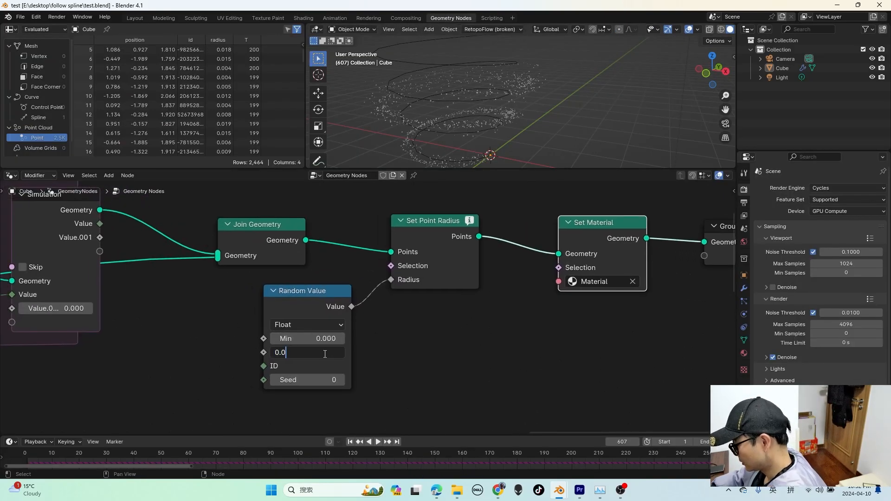
{"action": "scroll", "coordinate": [472, 223], "scroll_direction": "down", "scroll_amount": 6}
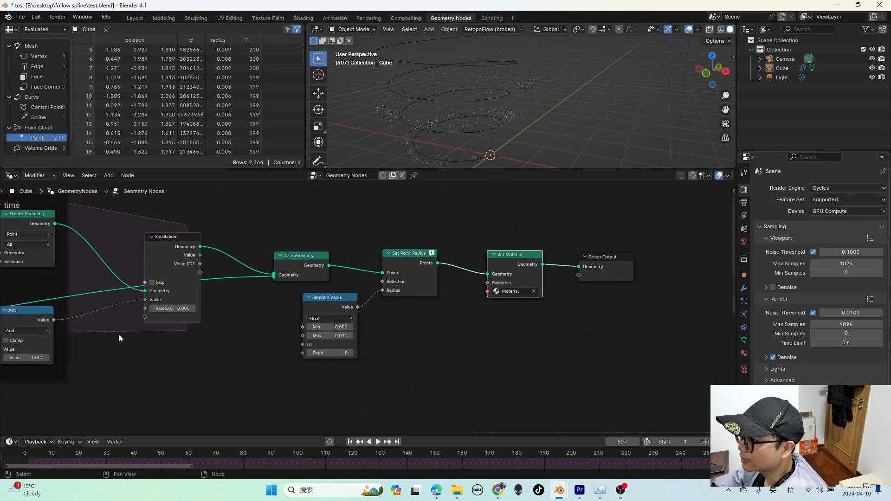
Set the Density of Distribute Points on Faces to 1000 and save the file
{"action": "middle_click_drag", "start_coordinate": [119, 337], "coordinate": [566, 346]}
{"action": "middle_click_drag", "start_coordinate": [185, 338], "coordinate": [534, 320]}
{"action": "middle_click_drag", "start_coordinate": [167, 316], "coordinate": [510, 331]}
{"action": "scroll", "coordinate": [367, 310], "scroll_direction": "up", "scroll_amount": 2}
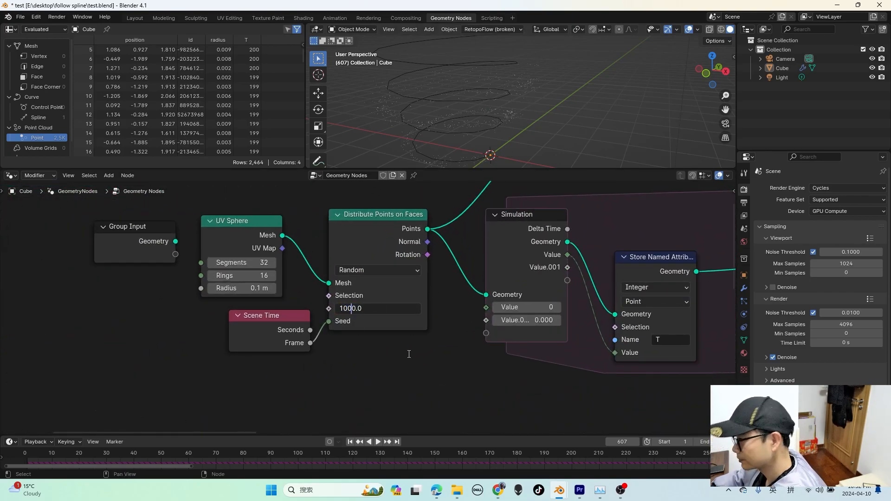
{"action": "key", "text": "Return"}
{"action": "scroll", "coordinate": [314, 354], "scroll_direction": "down", "scroll_amount": 6}
{"action": "key", "text": "ctrl+s"}
Insert a Bake node between Set Material and Group Output and set it to Animation
{"action": "middle_click_drag", "start_coordinate": [322, 341], "coordinate": [202, 331]}
{"action": "scroll", "coordinate": [533, 305], "scroll_direction": "up", "scroll_amount": 10}
{"action": "left_click_drag", "start_coordinate": [577, 276], "coordinate": [667, 277]}
{"action": "key", "text": "shift+a"}
{"action": "left_click", "coordinate": [575, 260]}
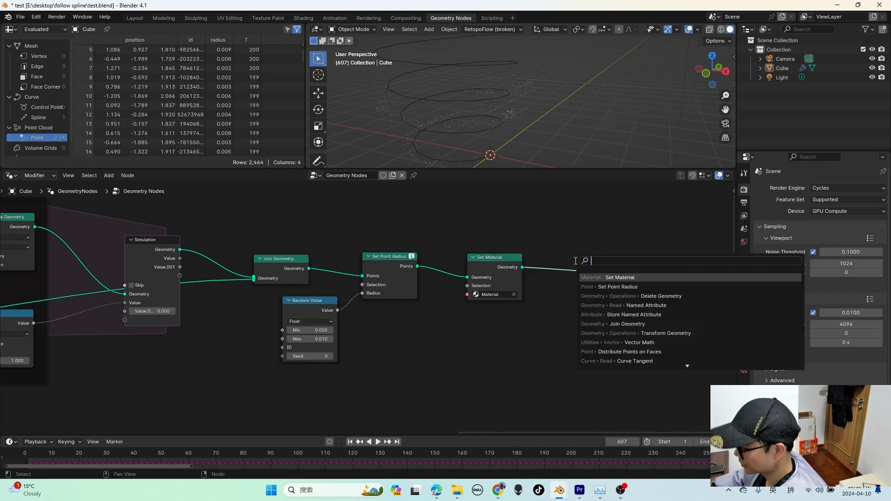
{"action": "key", "text": "Return"}
{"action": "left_click", "coordinate": [545, 249]}
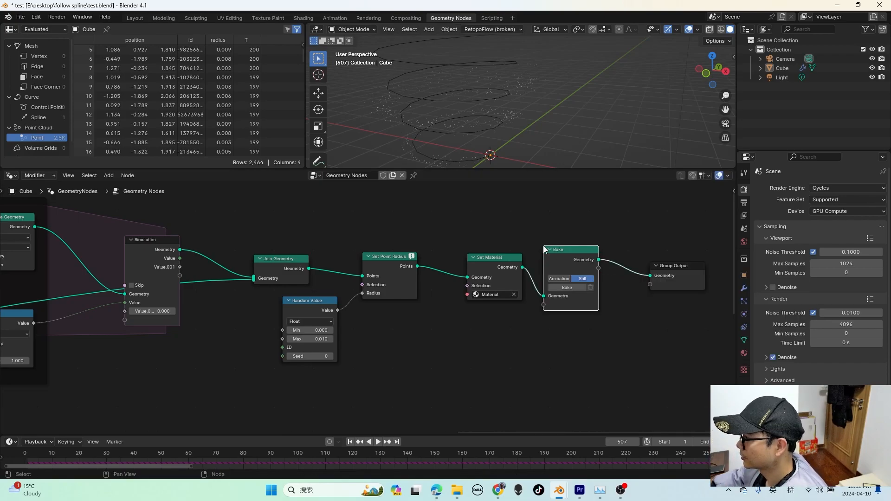
{"action": "scroll", "coordinate": [603, 263], "scroll_direction": "up", "scroll_amount": 1}
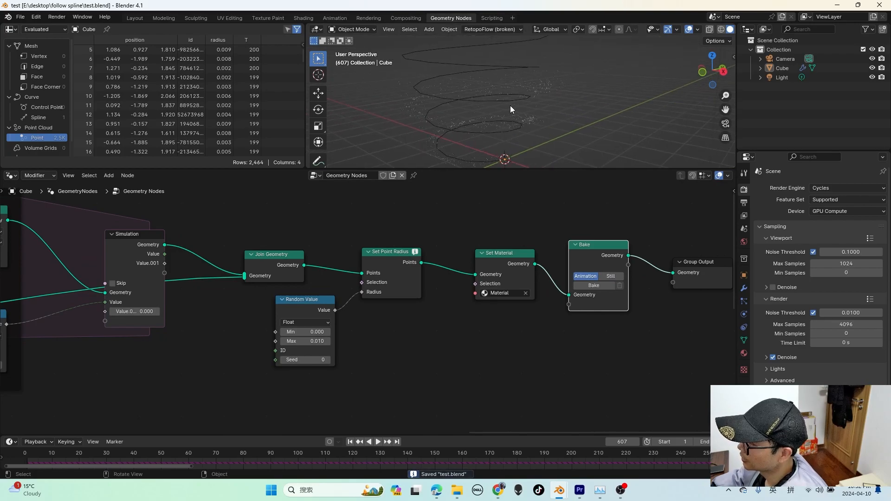
Review the whole node tree, from the Bake node through the simulation zone to the curve and noise force frames
{"action": "middle_click_drag", "start_coordinate": [441, 248], "coordinate": [546, 254]}
{"action": "scroll", "coordinate": [545, 251], "scroll_direction": "down", "scroll_amount": 7}
{"action": "mouse_move", "coordinate": [356, 270]}
{"action": "middle_mouse_down"}
{"action": "mouse_move", "coordinate": [475, 288]}
{"action": "mouse_move", "coordinate": [492, 278]}
{"action": "mouse_move", "coordinate": [366, 269]}
{"action": "middle_mouse_up"}
{"action": "scroll", "coordinate": [296, 270], "scroll_direction": "down", "scroll_amount": 1}
{"action": "middle_click_drag", "start_coordinate": [297, 270], "coordinate": [482, 275]}
{"action": "key", "text": "ctrl+s"}
{"action": "middle_click_drag", "start_coordinate": [246, 295], "coordinate": [421, 267]}
{"action": "scroll", "coordinate": [489, 273], "scroll_direction": "up", "scroll_amount": 3}
{"action": "scroll", "coordinate": [436, 303], "scroll_direction": "down", "scroll_amount": 6}
{"action": "middle_click_drag", "start_coordinate": [296, 310], "coordinate": [211, 308]}
{"action": "middle_click_drag", "start_coordinate": [432, 302], "coordinate": [260, 294]}
{"action": "scroll", "coordinate": [603, 262], "scroll_direction": "up", "scroll_amount": 3}
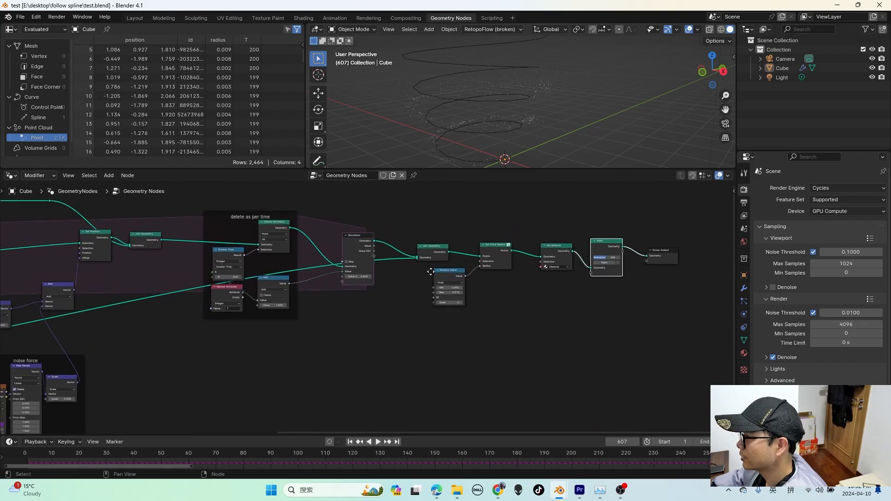
{"action": "middle_click_drag", "start_coordinate": [419, 268], "coordinate": [652, 321]}
{"action": "middle_click_drag", "start_coordinate": [285, 283], "coordinate": [425, 278]}
{"action": "scroll", "coordinate": [360, 293], "scroll_direction": "up", "scroll_amount": 5}
{"action": "left_click_drag", "start_coordinate": [266, 296], "coordinate": [268, 278]}
{"action": "scroll", "coordinate": [269, 277], "scroll_direction": "down", "scroll_amount": 2}
{"action": "scroll", "coordinate": [268, 276], "scroll_direction": "up", "scroll_amount": 1}
{"action": "scroll", "coordinate": [269, 278], "scroll_direction": "down", "scroll_amount": 1}
{"action": "middle_click_drag", "start_coordinate": [471, 332], "coordinate": [458, 288]}
{"action": "scroll", "coordinate": [320, 326], "scroll_direction": "down", "scroll_amount": 2}
{"action": "middle_click_drag", "start_coordinate": [377, 339], "coordinate": [439, 292]}
{"action": "scroll", "coordinate": [362, 325], "scroll_direction": "down", "scroll_amount": 2}
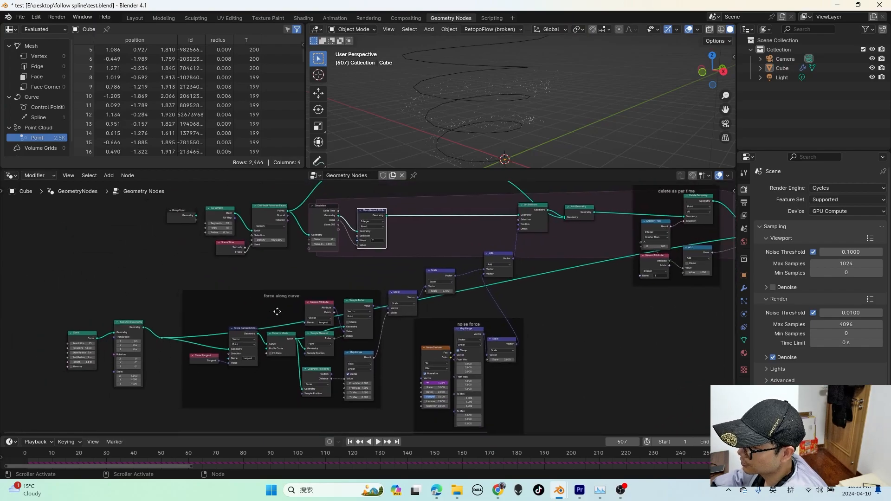
Move the Spiral and Transform Geometry nodes farther away from the force along curve frame
{"action": "middle_click_drag", "start_coordinate": [265, 315], "coordinate": [419, 319]}
{"action": "scroll", "coordinate": [419, 319], "scroll_direction": "up", "scroll_amount": 2}
{"action": "scroll", "coordinate": [385, 318], "scroll_direction": "up", "scroll_amount": 1}
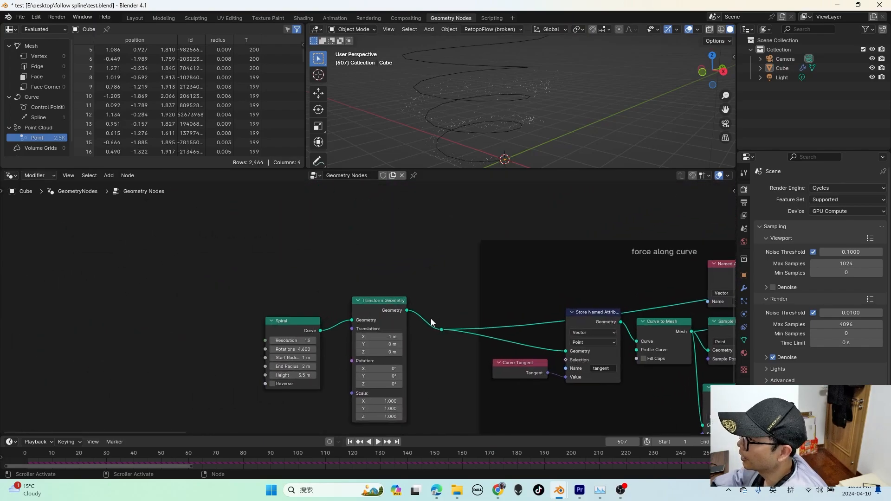
{"action": "key", "text": "g"}
{"action": "left_click", "coordinate": [202, 342]}
{"action": "middle_click_drag", "start_coordinate": [472, 139], "coordinate": [505, 138]}
{"action": "scroll", "coordinate": [396, 322], "scroll_direction": "down", "scroll_amount": 3}
{"action": "scroll", "coordinate": [348, 333], "scroll_direction": "up", "scroll_amount": 3}
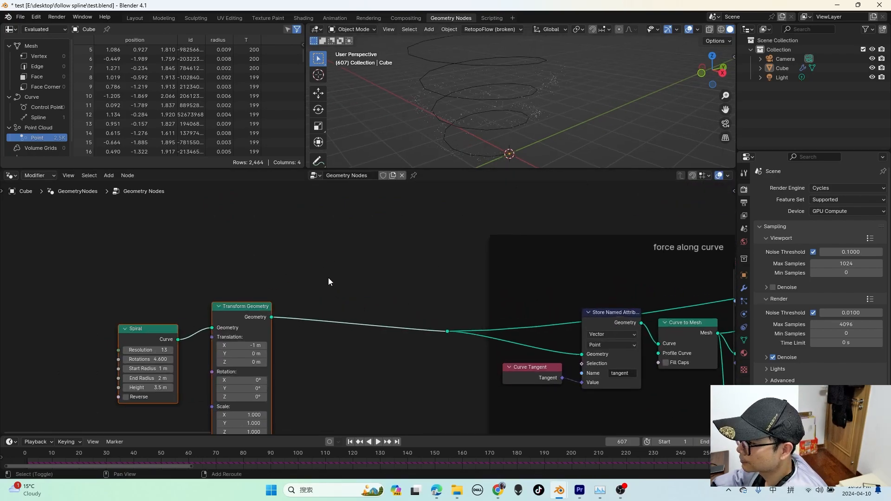
Add a Curve Circle node above Transform Geometry and connect its Curve output to the reroute feeding the curve force
{"action": "key", "text": "shift+a"}
{"action": "type", "text": "circl"}
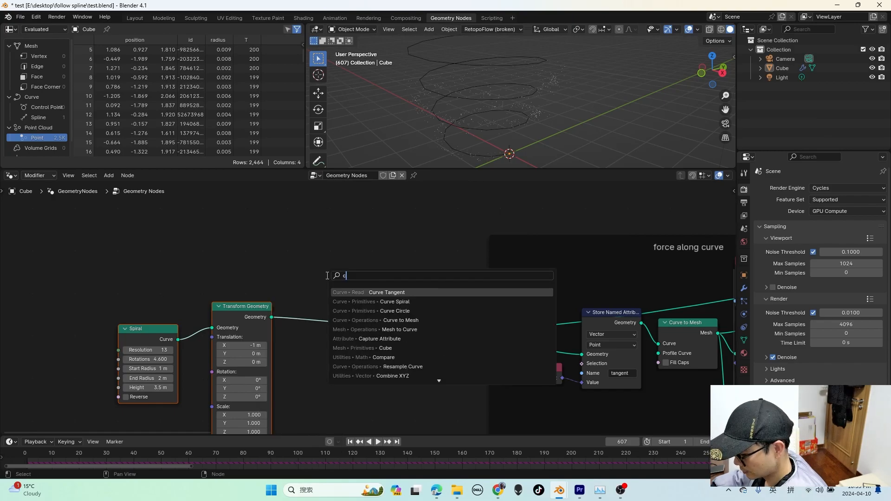
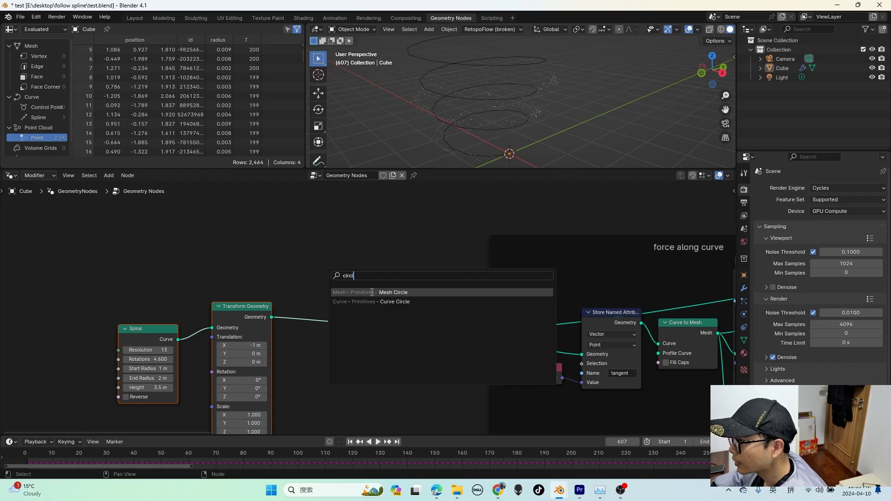
{"action": "left_click", "coordinate": [376, 308]}
{"action": "left_click", "coordinate": [236, 228]}
{"action": "left_click_drag", "start_coordinate": [295, 242], "coordinate": [448, 331]}
Play the simulation from the first frame, examine the particle flow around the circle, and stop playback
{"action": "left_click_drag", "start_coordinate": [78, 455], "coordinate": [23, 455]}
{"action": "key", "text": "space"}
{"action": "mouse_move", "coordinate": [548, 134]}
{"action": "middle_mouse_down"}
{"action": "mouse_move", "coordinate": [537, 155]}
{"action": "mouse_move", "coordinate": [550, 141]}
{"action": "middle_mouse_up"}
{"action": "middle_click_drag", "start_coordinate": [554, 106], "coordinate": [559, 144]}
{"action": "scroll", "coordinate": [569, 124], "scroll_direction": "up", "scroll_amount": 3}
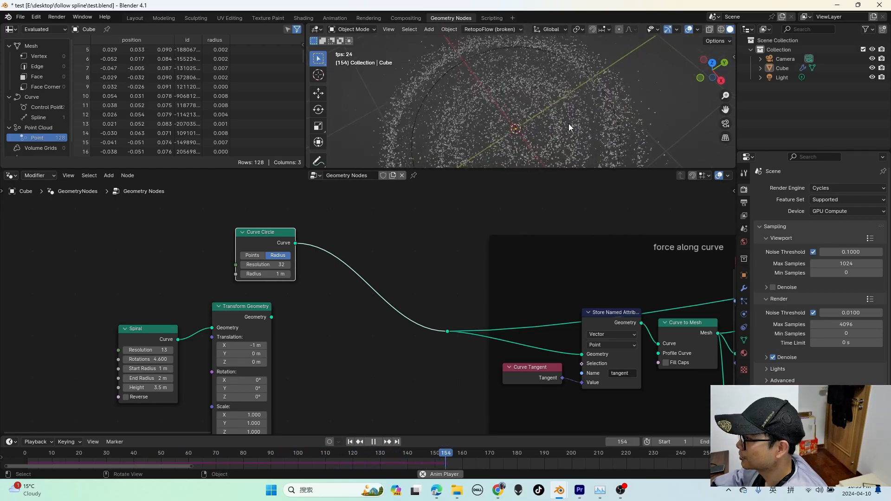
{"action": "scroll", "coordinate": [320, 307], "scroll_direction": "down", "scroll_amount": 1}
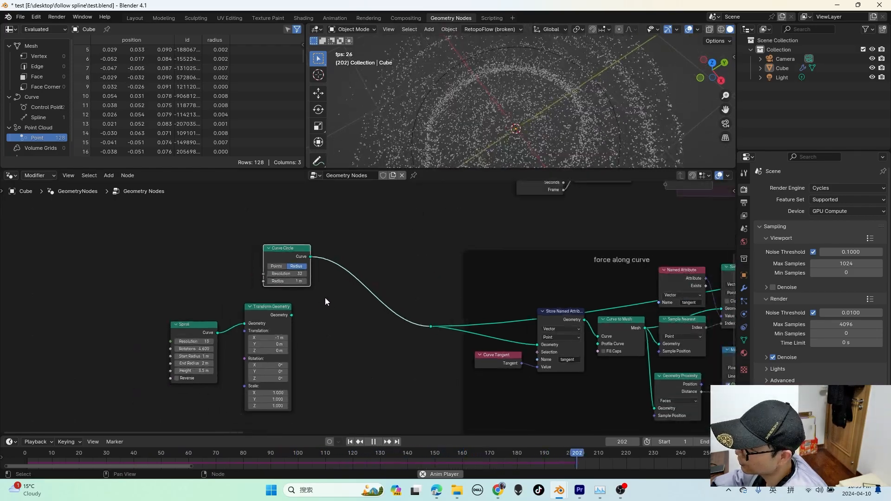
{"action": "key", "text": "space"}
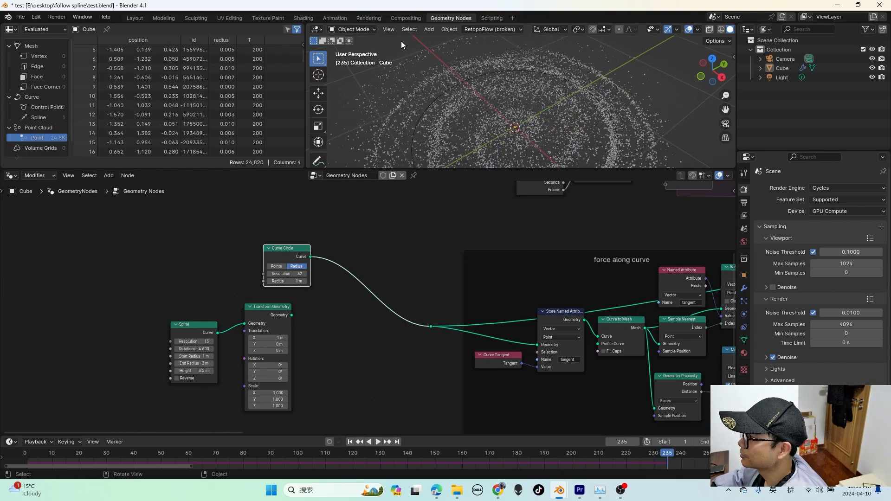
Examine the rendered circle particles in the Shading workspace viewport
{"action": "left_click", "coordinate": [303, 19]}
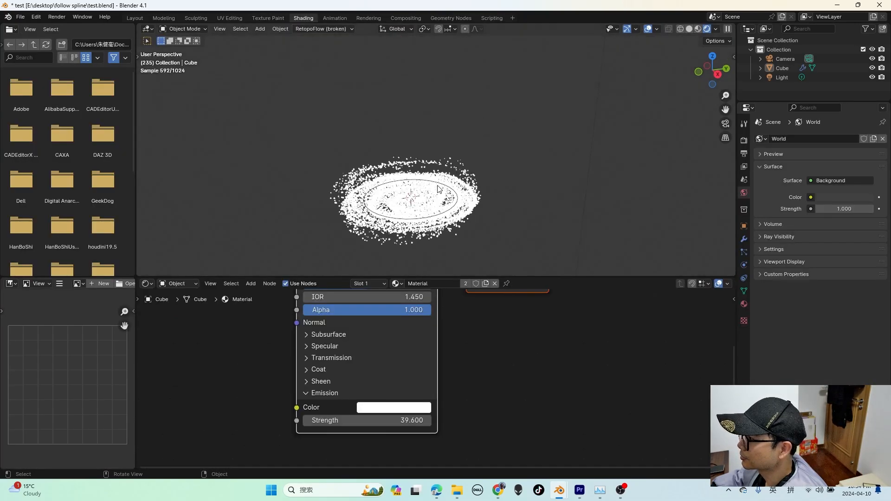
{"action": "scroll", "coordinate": [417, 208], "scroll_direction": "up", "scroll_amount": 5}
{"action": "scroll", "coordinate": [417, 207], "scroll_direction": "down", "scroll_amount": 4}
Return to the Geometry Nodes workspace, set the Random Value's Max to 0.003, and save the file
{"action": "left_click", "coordinate": [451, 17]}
{"action": "scroll", "coordinate": [433, 224], "scroll_direction": "down", "scroll_amount": 3}
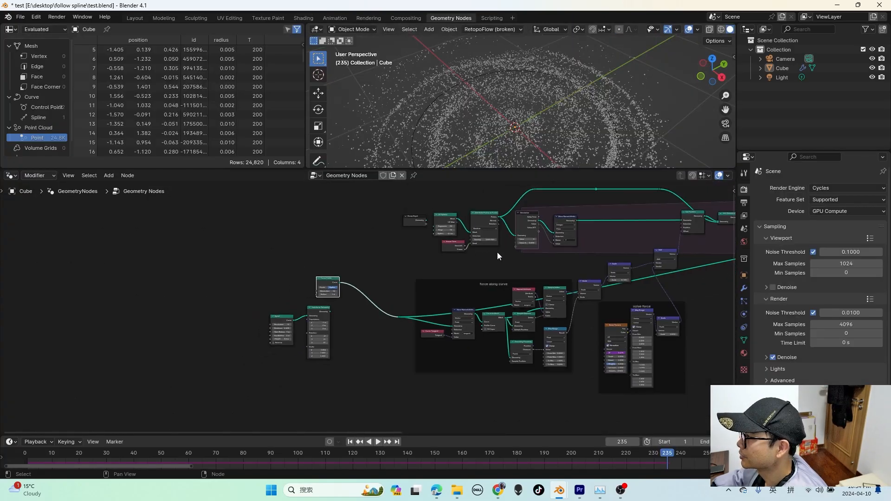
{"action": "scroll", "coordinate": [433, 255], "scroll_direction": "up", "scroll_amount": 5}
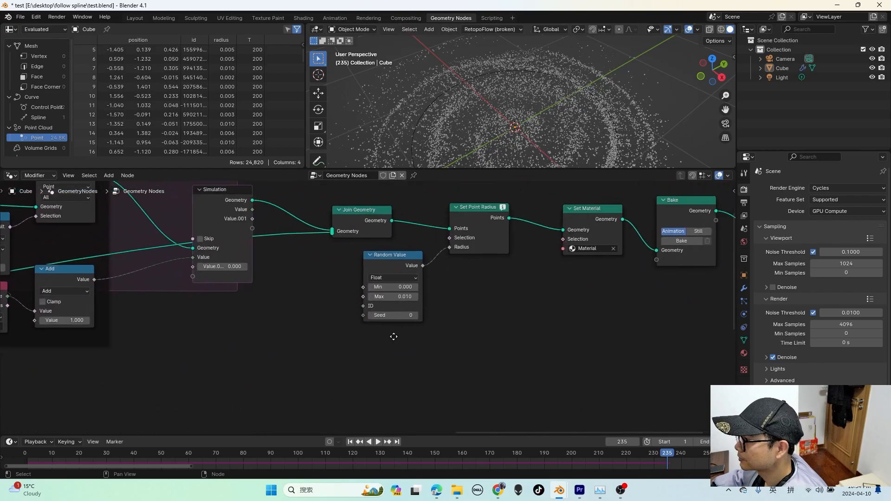
{"action": "left_click", "coordinate": [404, 319]}
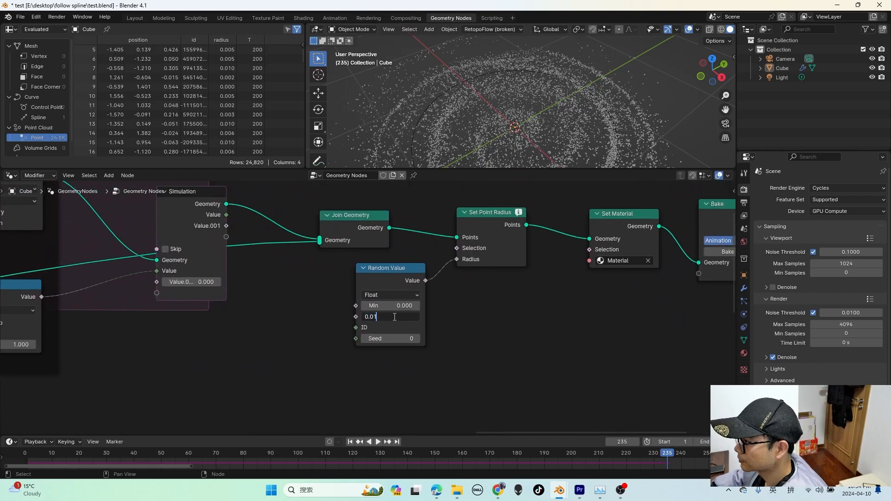
{"action": "key", "text": "Return"}
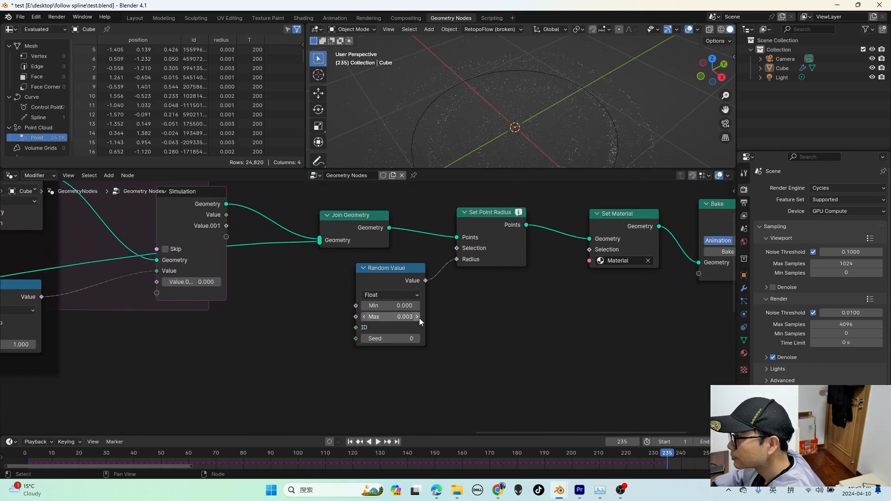
{"action": "scroll", "coordinate": [405, 277], "scroll_direction": "down", "scroll_amount": 3}
{"action": "middle_click_drag", "start_coordinate": [296, 271], "coordinate": [451, 280]}
{"action": "key", "text": "ctrl+s"}
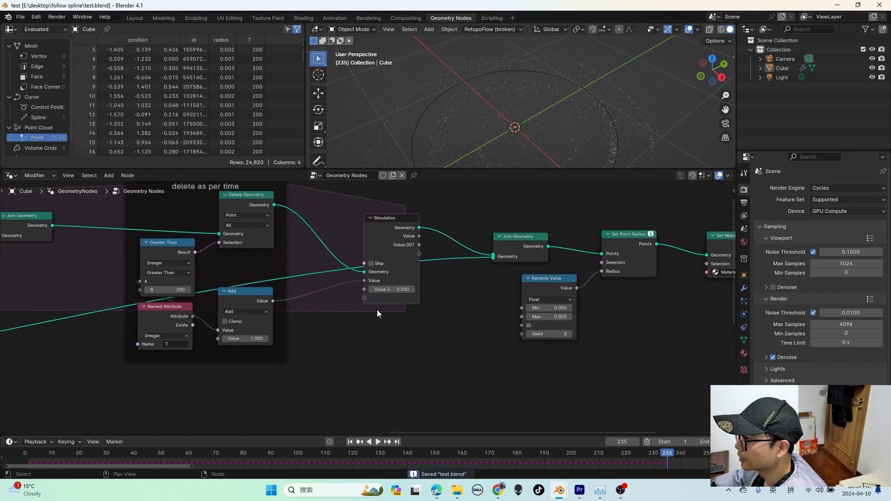
Insert a Store Named Attribute node between Join Geometry and Set Point Radius
{"action": "middle_click_drag", "start_coordinate": [379, 309], "coordinate": [416, 306]}
{"action": "scroll", "coordinate": [288, 308], "scroll_direction": "down", "scroll_amount": 1}
{"action": "middle_click_drag", "start_coordinate": [288, 309], "coordinate": [357, 305]}
{"action": "scroll", "coordinate": [358, 305], "scroll_direction": "down", "scroll_amount": 1}
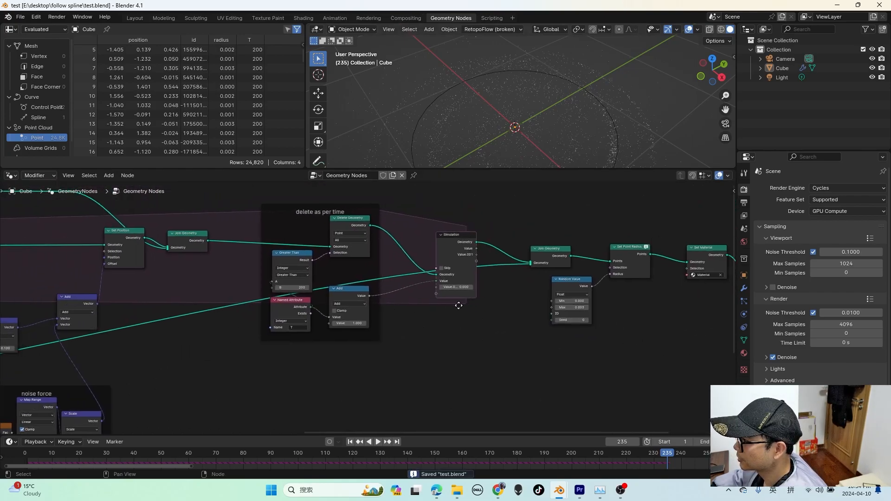
{"action": "middle_click_drag", "start_coordinate": [593, 295], "coordinate": [532, 293]}
{"action": "left_click_drag", "start_coordinate": [532, 293], "coordinate": [556, 291]}
{"action": "key", "text": "shift+a"}
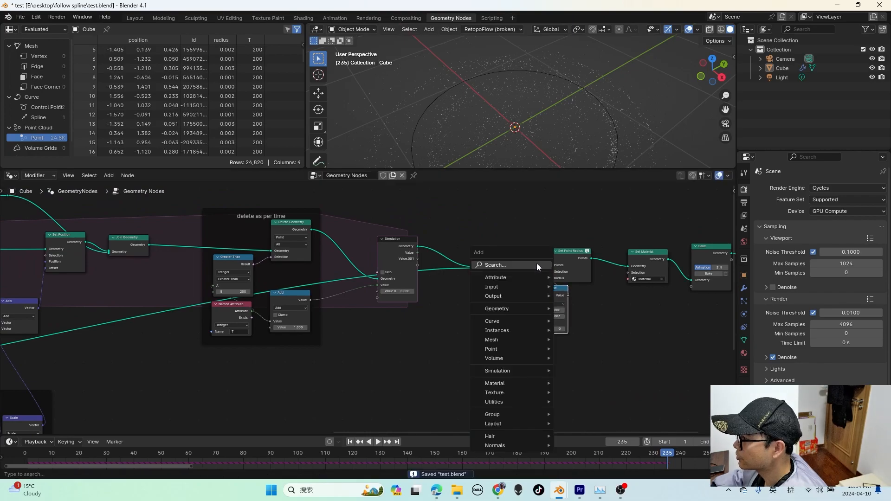
{"action": "type", "text": "str"}
{"action": "type", "text": "ore"}
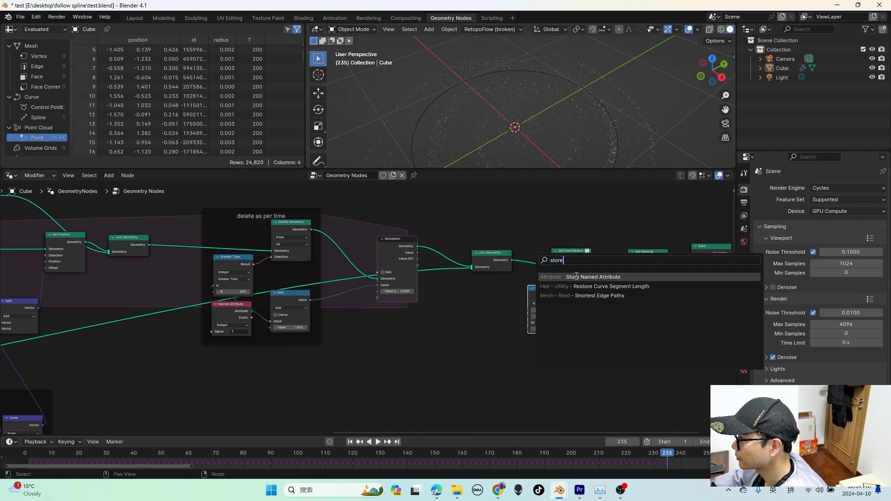
{"action": "key", "text": "Return"}
{"action": "left_click", "coordinate": [520, 241]}
Move the Random Value node below Set Point Radius, clear of the Store Named Attribute node
{"action": "scroll", "coordinate": [572, 265], "scroll_direction": "up", "scroll_amount": 1}
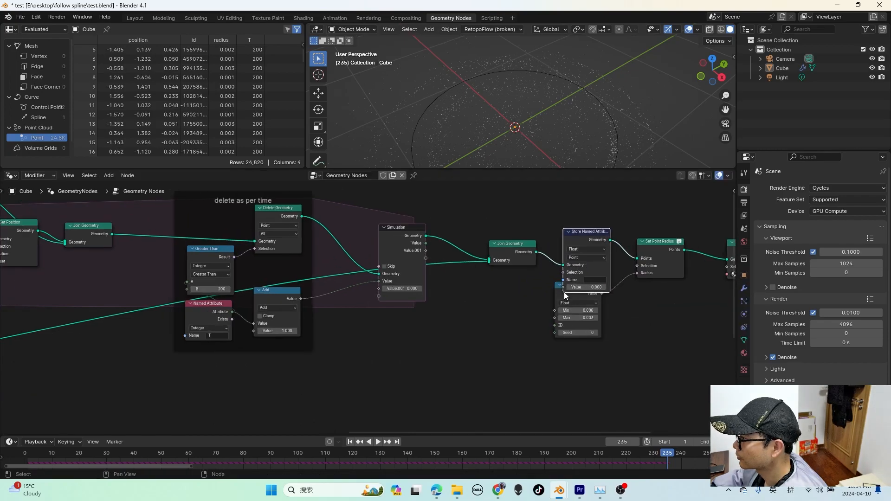
{"action": "left_click", "coordinate": [562, 291]}
{"action": "left_click_drag", "start_coordinate": [564, 287], "coordinate": [627, 290]}
{"action": "left_click", "coordinate": [587, 258]}
{"action": "scroll", "coordinate": [639, 263], "scroll_direction": "up", "scroll_amount": 3}
{"action": "middle_click_drag", "start_coordinate": [639, 264], "coordinate": [537, 265]}
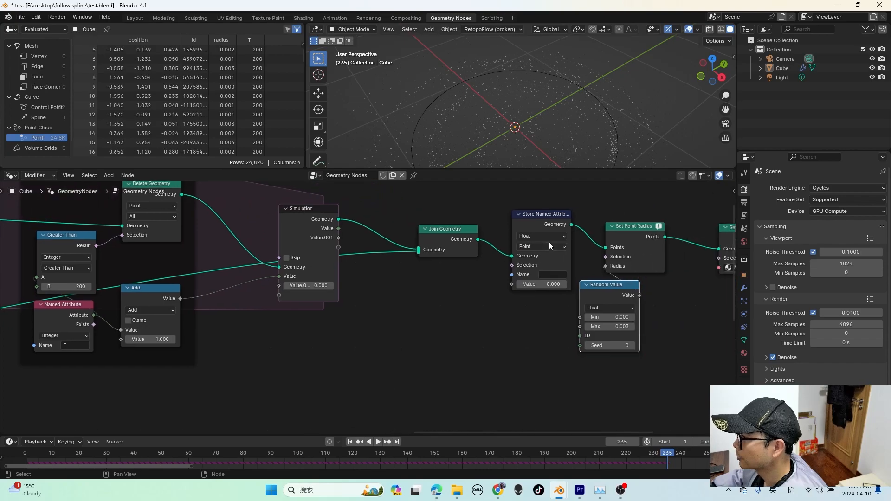
Set the Store Named Attribute node's data type to Color and its attribute name to Col
{"action": "left_click", "coordinate": [552, 236]}
{"action": "left_click", "coordinate": [541, 285]}
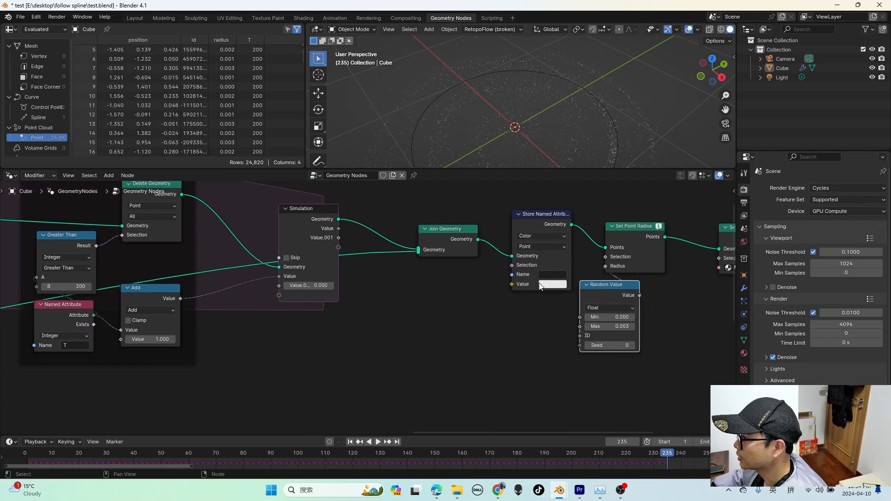
{"action": "left_click", "coordinate": [553, 274]}
{"action": "type", "text": "col"}
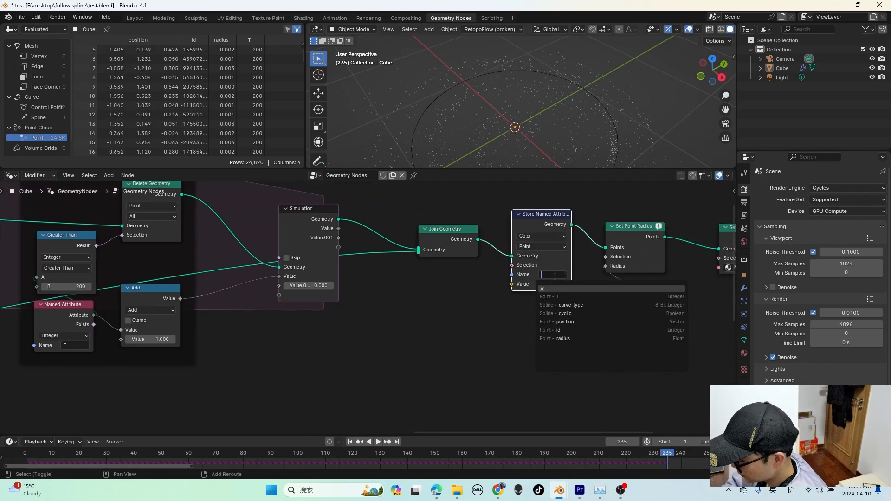
{"action": "key", "text": "Return"}
Link the Vector output of the Add node feeding Set Position to Store Named Attribute's Value, and save the file
{"action": "scroll", "coordinate": [464, 304], "scroll_direction": "down", "scroll_amount": 2}
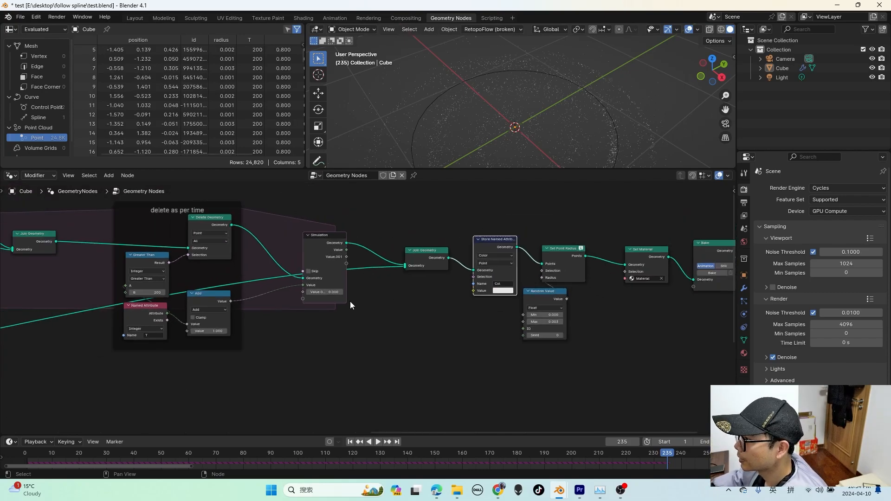
{"action": "scroll", "coordinate": [408, 297], "scroll_direction": "left", "scroll_amount": 5, "text": "ctrl"}
{"action": "scroll", "coordinate": [224, 291], "scroll_direction": "right", "scroll_amount": 2, "text": "ctrl"}
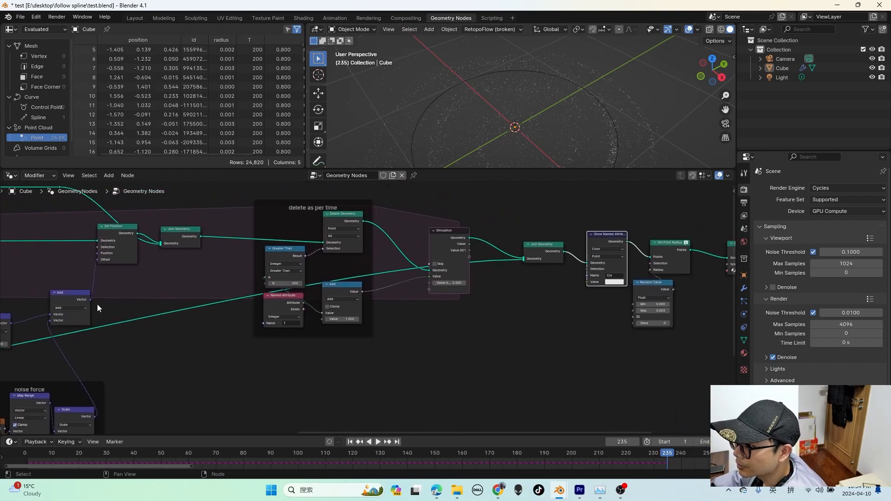
{"action": "scroll", "coordinate": [225, 282], "scroll_direction": "up", "scroll_amount": 2}
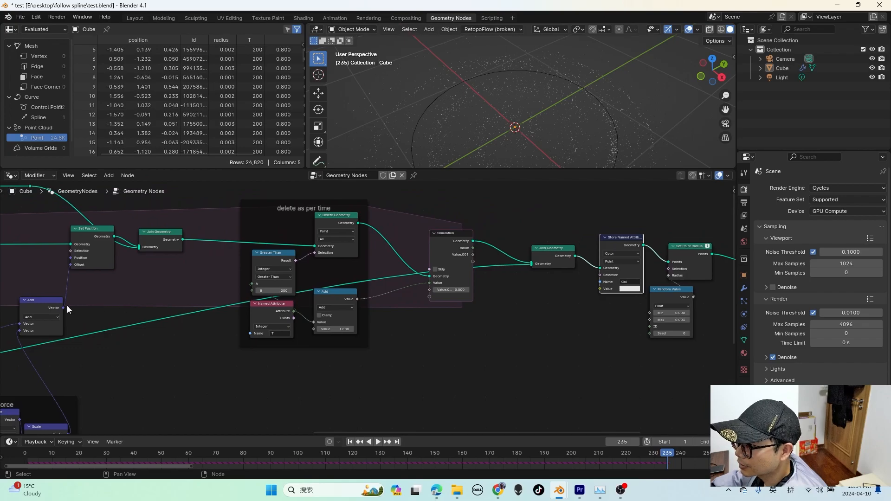
{"action": "left_click_drag", "start_coordinate": [63, 308], "coordinate": [600, 288]}
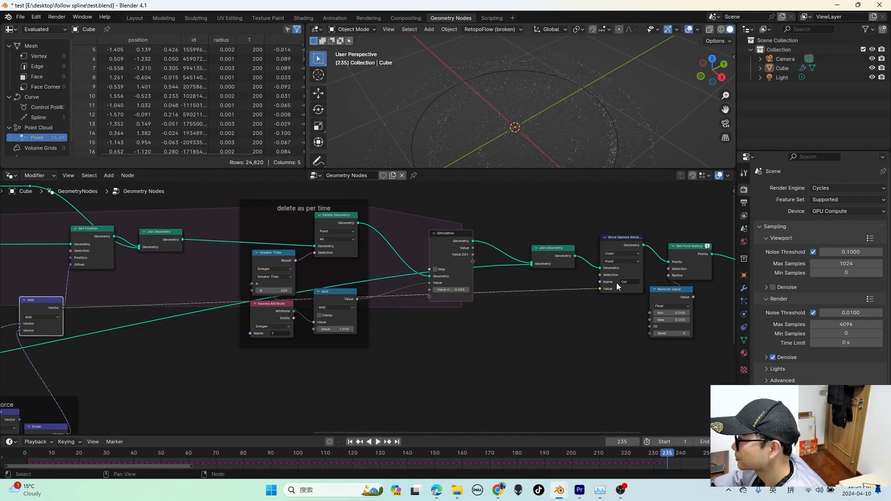
{"action": "scroll", "coordinate": [616, 287], "scroll_direction": "up", "scroll_amount": 2}
{"action": "key", "text": "ctrl+s"}
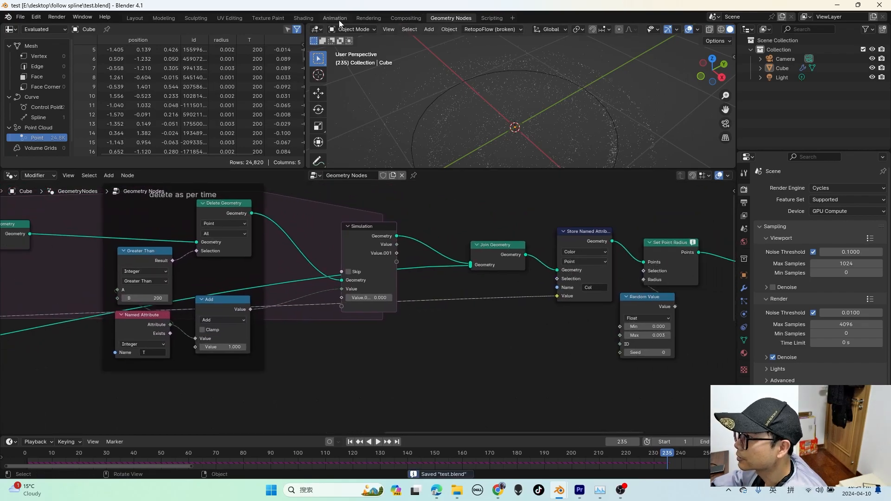
Switch to the Shading workspace and add an Attribute node to the material, with its name set to Col
{"action": "left_click", "coordinate": [303, 18]}
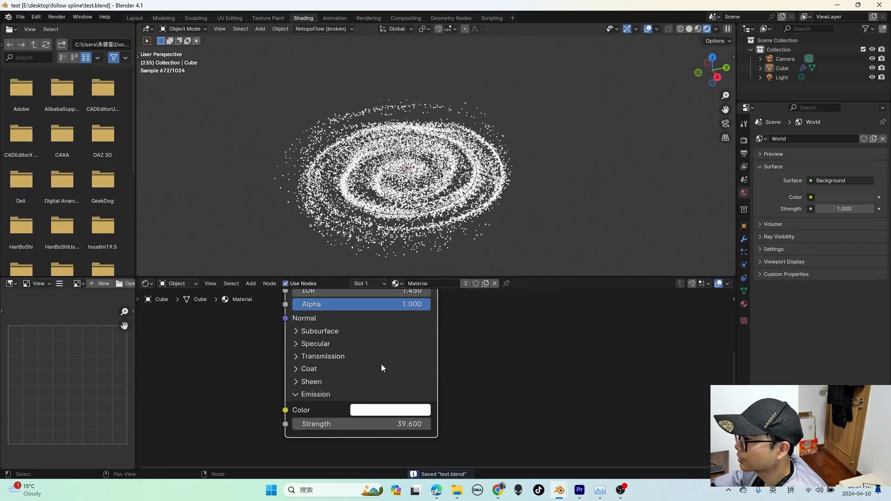
{"action": "middle_click_drag", "start_coordinate": [383, 363], "coordinate": [596, 401]}
{"action": "scroll", "coordinate": [597, 401], "scroll_direction": "down", "scroll_amount": 2}
{"action": "key", "text": "shift+a"}
{"action": "type", "text": "att"}
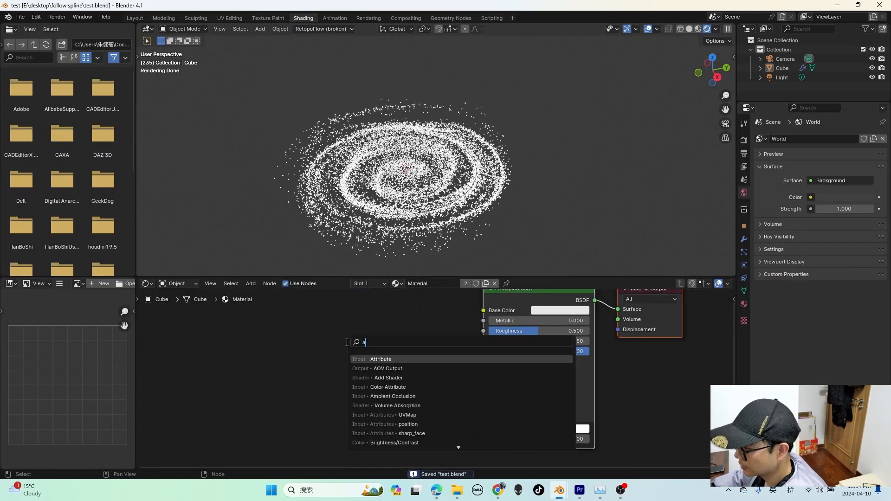
{"action": "left_click", "coordinate": [382, 358]}
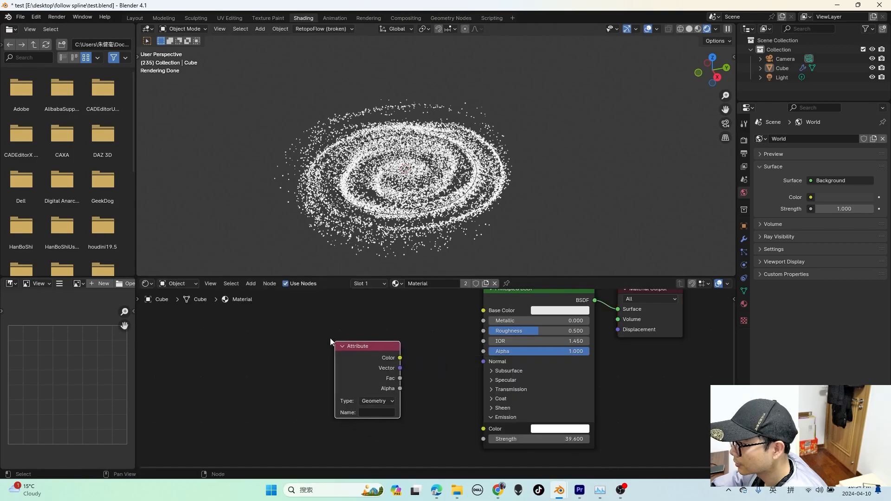
{"action": "left_click", "coordinate": [381, 413]}
{"action": "type", "text": "Col"}
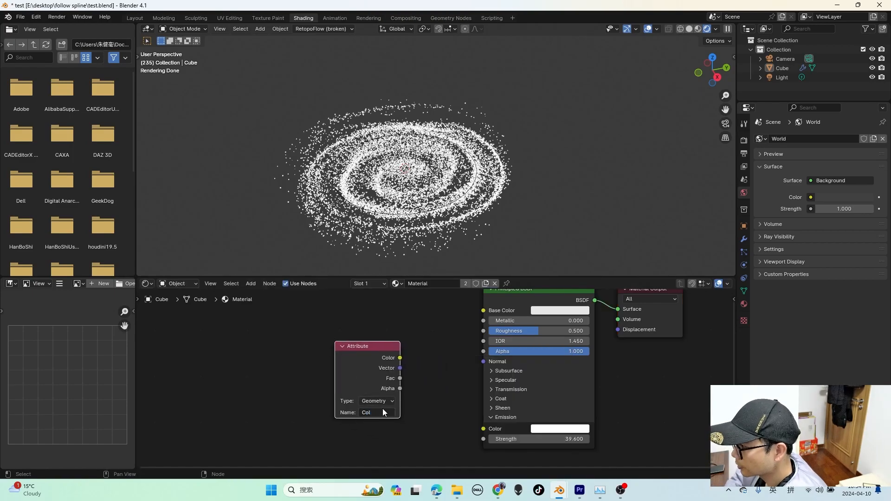
{"action": "key", "text": "Return"}
Drive the Principled BSDF's Emission Color from the Attribute node, trying the Vector output but settling on Color
{"action": "scroll", "coordinate": [411, 414], "scroll_direction": "up", "scroll_amount": 1}
{"action": "left_click_drag", "start_coordinate": [398, 356], "coordinate": [487, 432]}
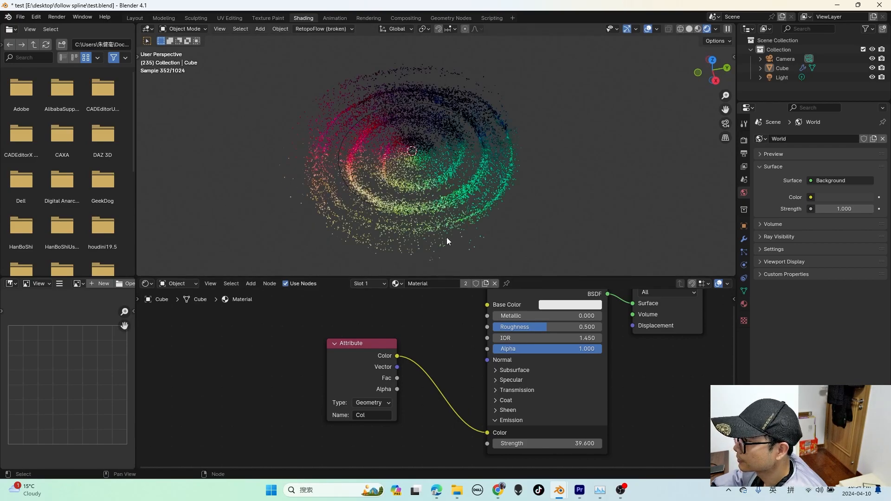
{"action": "scroll", "coordinate": [470, 200], "scroll_direction": "up", "scroll_amount": 2}
{"action": "left_click_drag", "start_coordinate": [356, 372], "coordinate": [495, 428]}
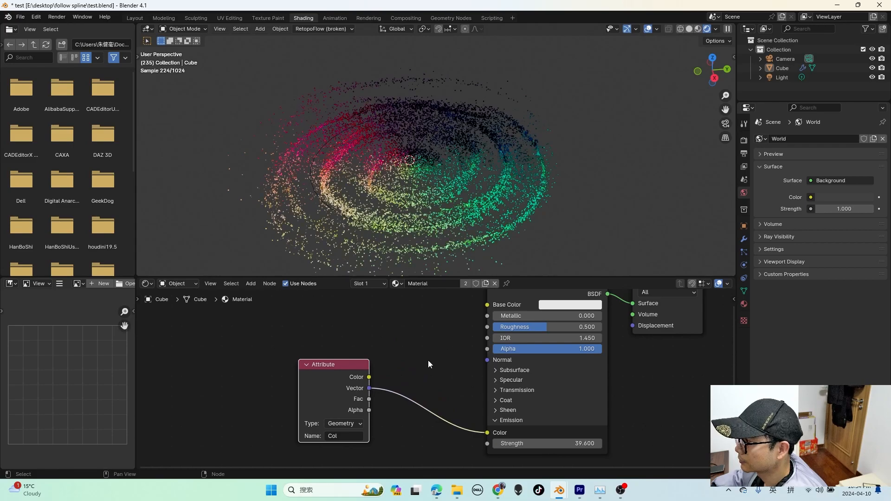
{"action": "left_click_drag", "start_coordinate": [365, 379], "coordinate": [495, 435]}
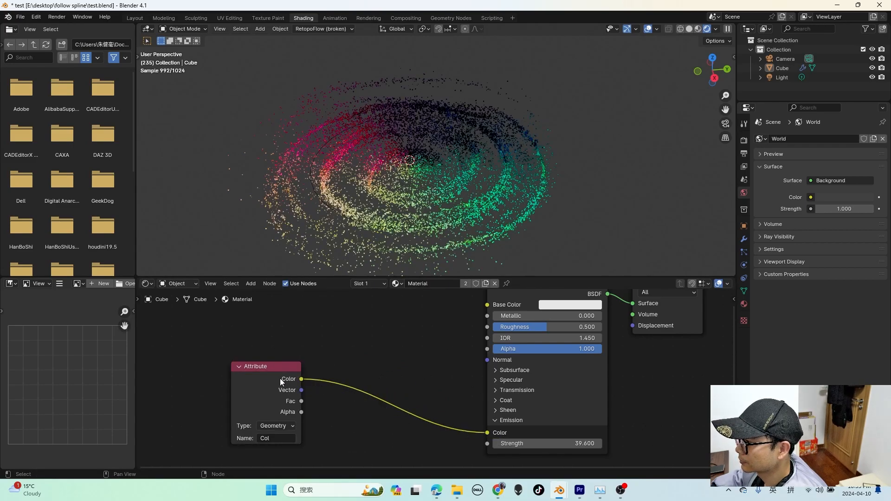
Insert a Color Ramp between the Attribute node and the Emission Color, and feed its Fac from the Attribute's Fac output
{"action": "left_click_drag", "start_coordinate": [281, 379], "coordinate": [219, 377]}
{"action": "key", "text": "shift+a"}
{"action": "type", "text": "ramp"}
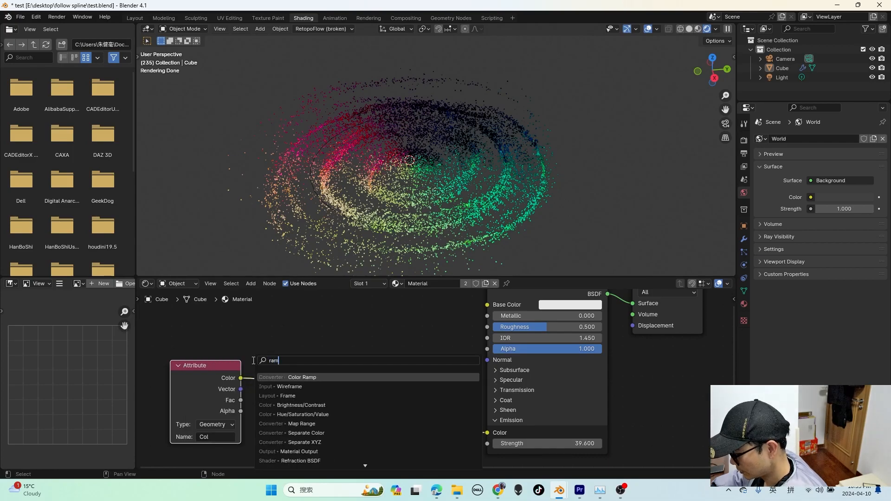
{"action": "left_click", "coordinate": [298, 378]}
{"action": "left_click", "coordinate": [299, 378]}
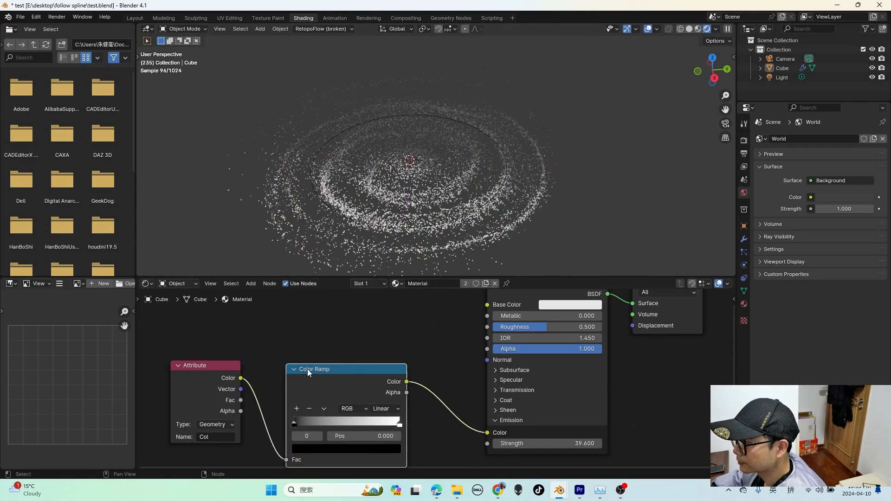
{"action": "left_click_drag", "start_coordinate": [325, 367], "coordinate": [324, 357]}
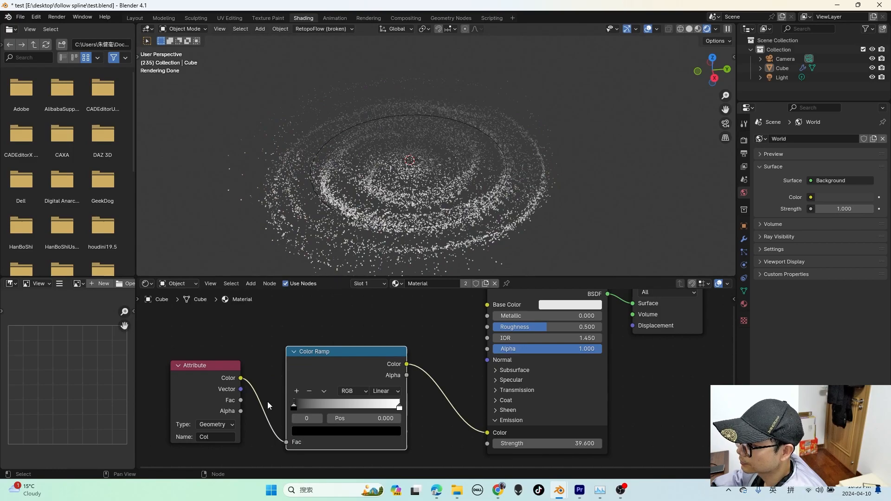
{"action": "left_click_drag", "start_coordinate": [240, 400], "coordinate": [287, 442]}
{"action": "middle_click_drag", "start_coordinate": [368, 275], "coordinate": [357, 232]}
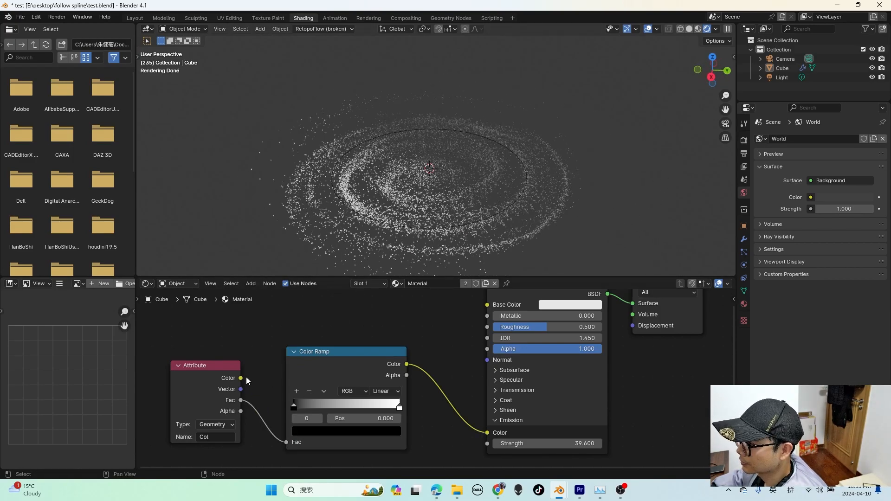
Set the Color Ramp's first stop to red and its last stop to blue, at position 0.995
{"action": "left_click", "coordinate": [294, 405]}
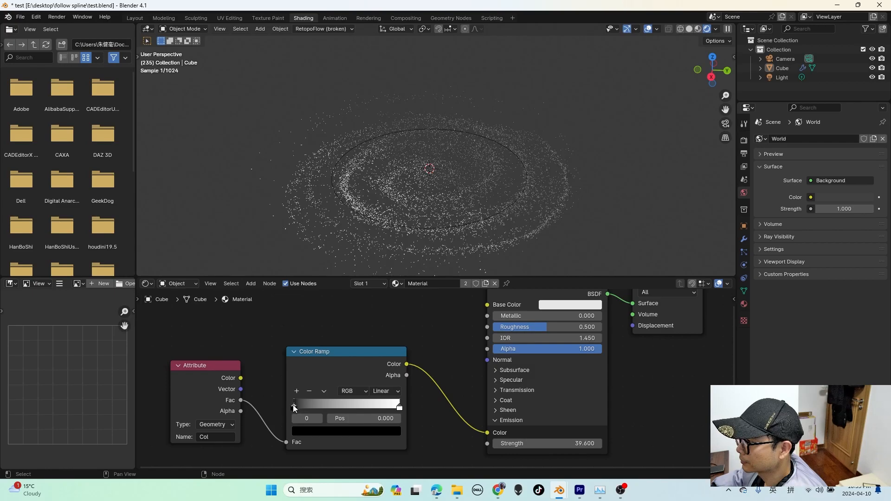
{"action": "left_click", "coordinate": [311, 432]}
{"action": "left_click_drag", "start_coordinate": [392, 315], "coordinate": [392, 276]}
{"action": "left_click", "coordinate": [299, 317]}
{"action": "left_click", "coordinate": [399, 408]}
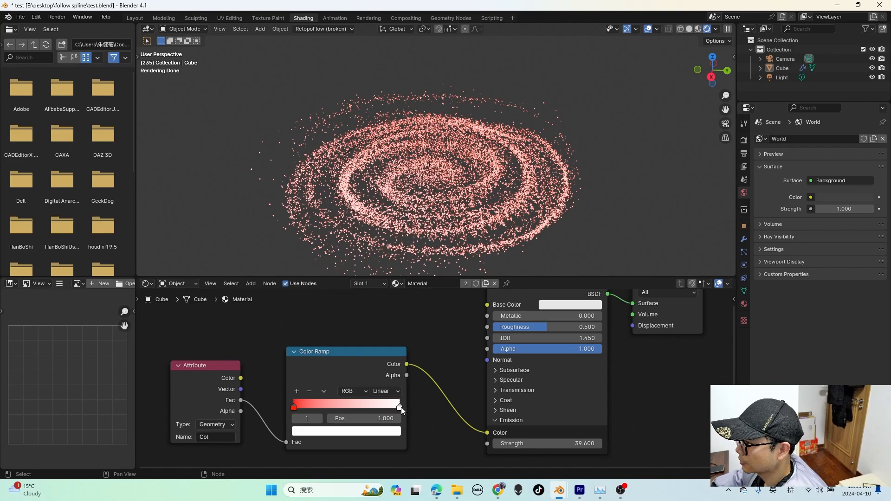
{"action": "left_click", "coordinate": [392, 431]}
{"action": "left_click", "coordinate": [377, 295]}
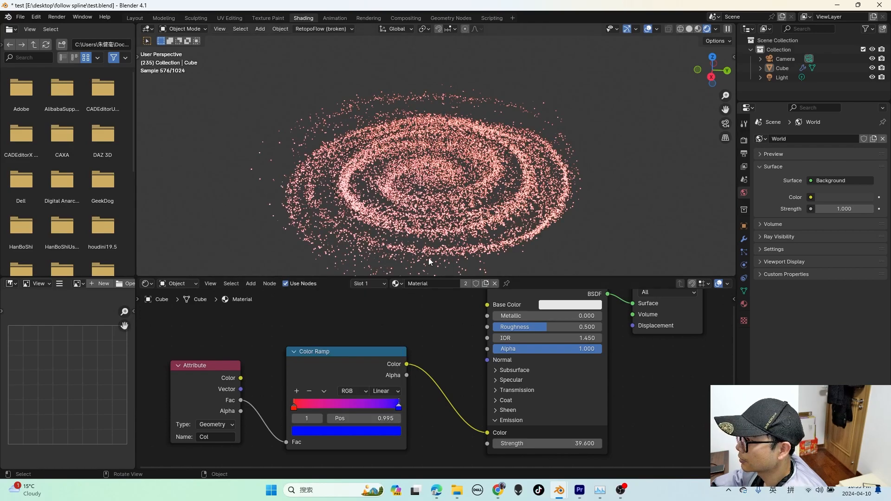
Move the Attribute and Color Ramp nodes apart to make room for another node between them
{"action": "left_click_drag", "start_coordinate": [231, 371], "coordinate": [152, 371]}
{"action": "left_click_drag", "start_coordinate": [300, 356], "coordinate": [318, 352]}
{"action": "middle_click_drag", "start_coordinate": [225, 363], "coordinate": [299, 357]}
{"action": "left_click_drag", "start_coordinate": [200, 358], "coordinate": [183, 354]}
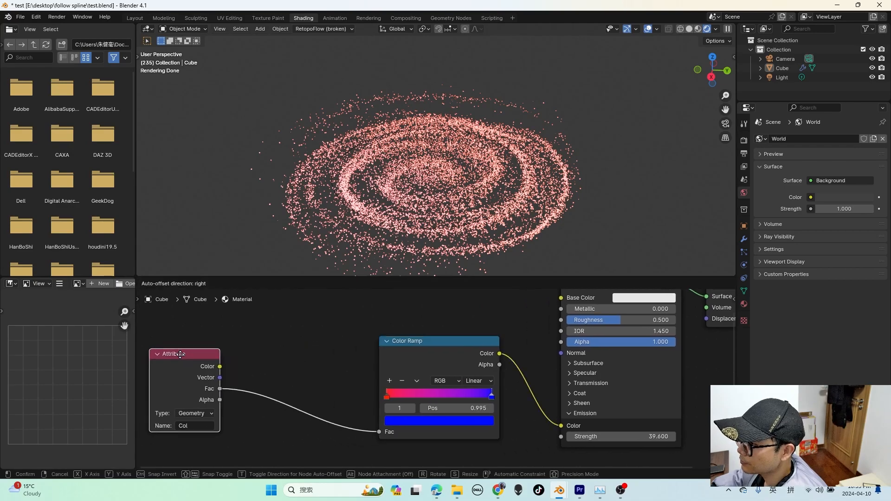
{"action": "middle_click_drag", "start_coordinate": [390, 173], "coordinate": [356, 200]}
{"action": "key", "text": "shift+a"}
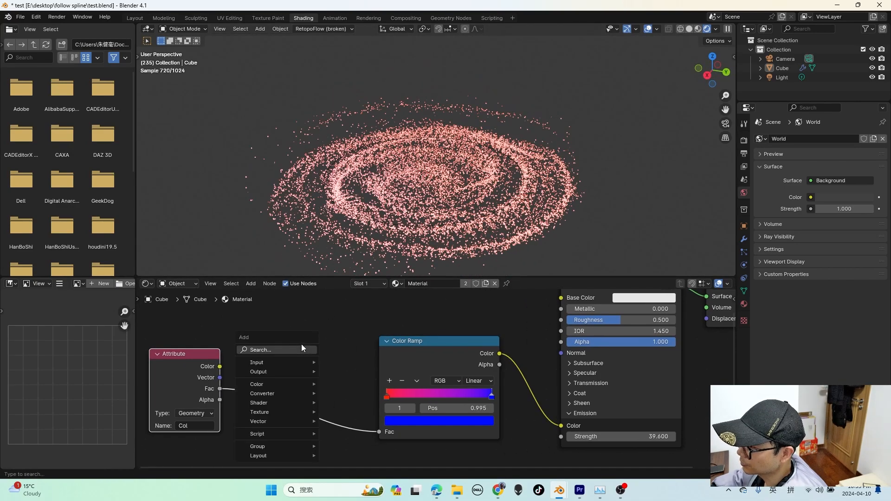
{"action": "left_click", "coordinate": [302, 344]}
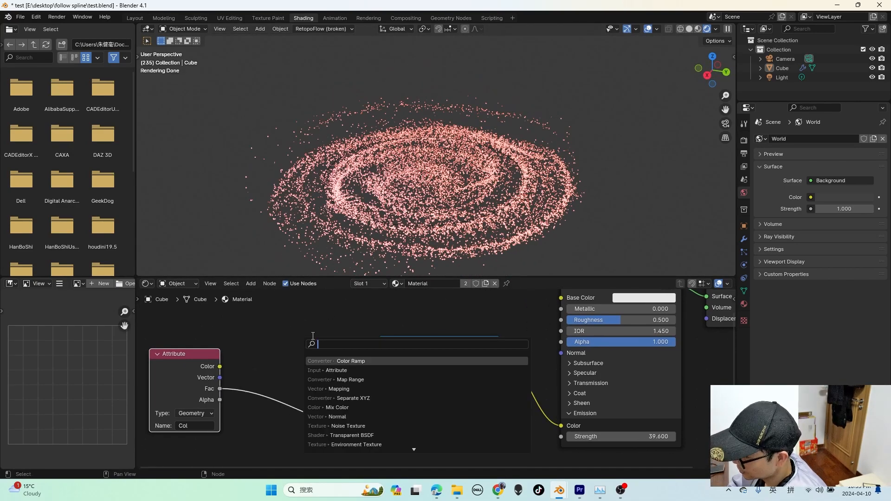
{"action": "type", "text": "ma"}
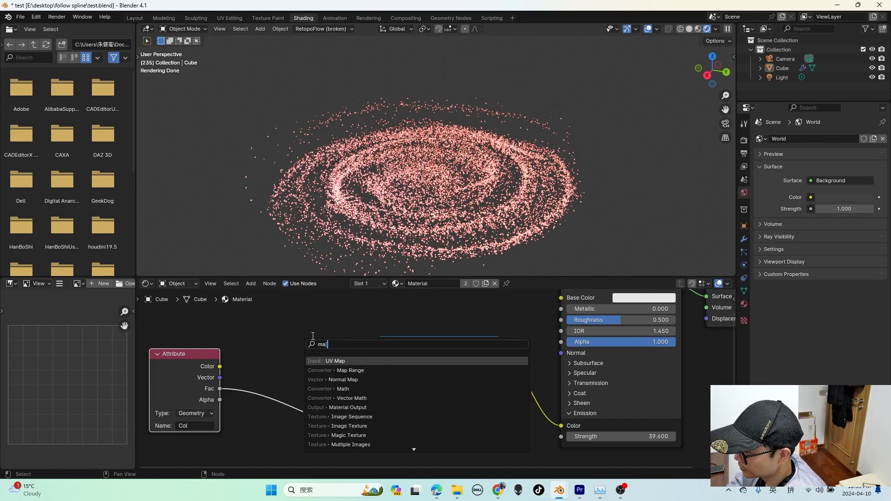
{"action": "key", "text": "Return"}
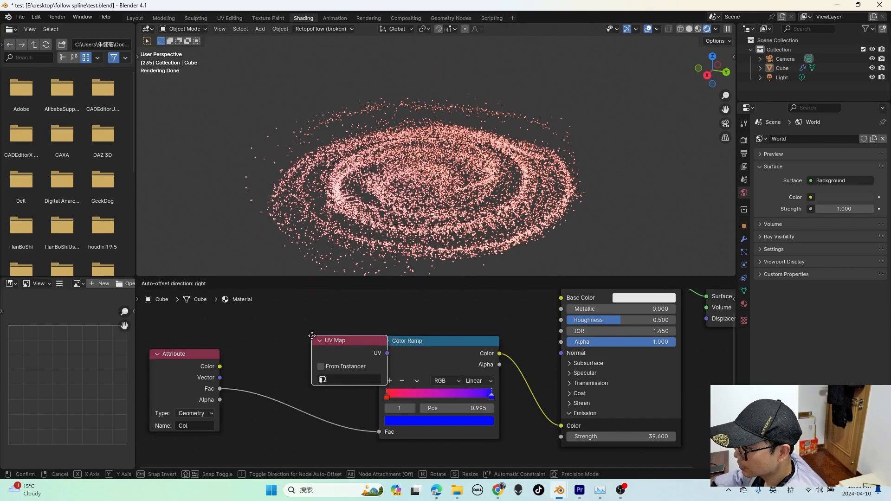
{"action": "left_click", "coordinate": [273, 332]}
{"action": "key", "text": "x"}
Insert a Map Range node between the Attribute's Fac output and the Color Ramp, and save the file
{"action": "key", "text": "shift+a"}
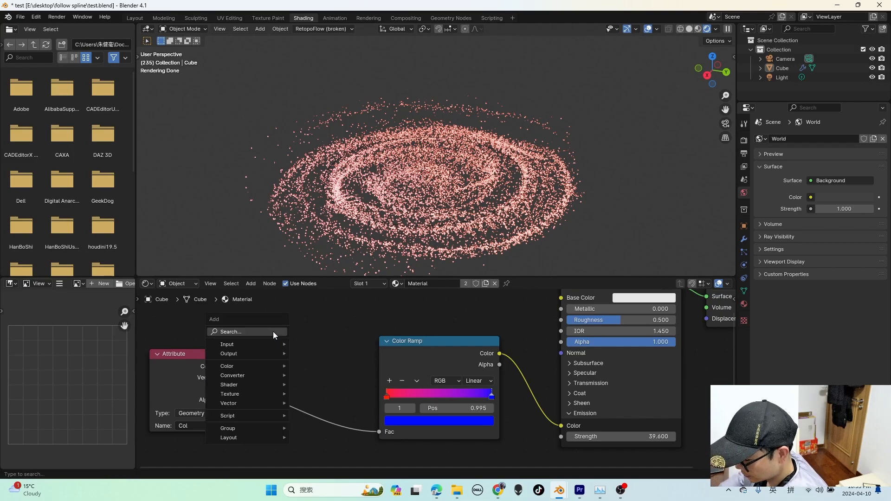
{"action": "type", "text": "map"}
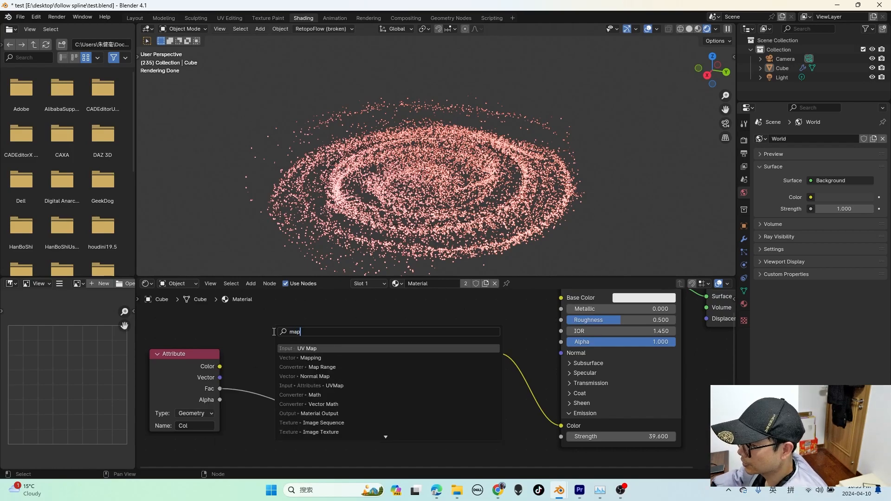
{"action": "key", "text": "Down"}
{"action": "key", "text": "Down"}
{"action": "key", "text": "Return"}
{"action": "left_click", "coordinate": [293, 356]}
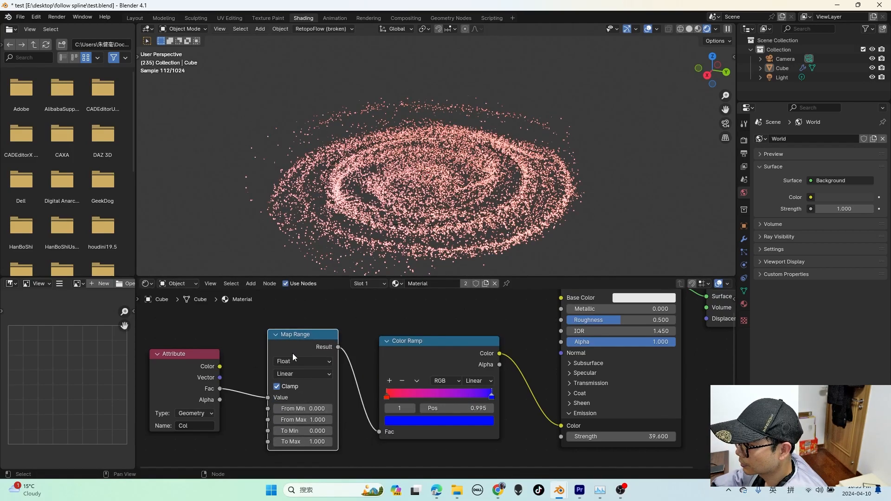
{"action": "scroll", "coordinate": [307, 362], "scroll_direction": "up", "scroll_amount": 2}
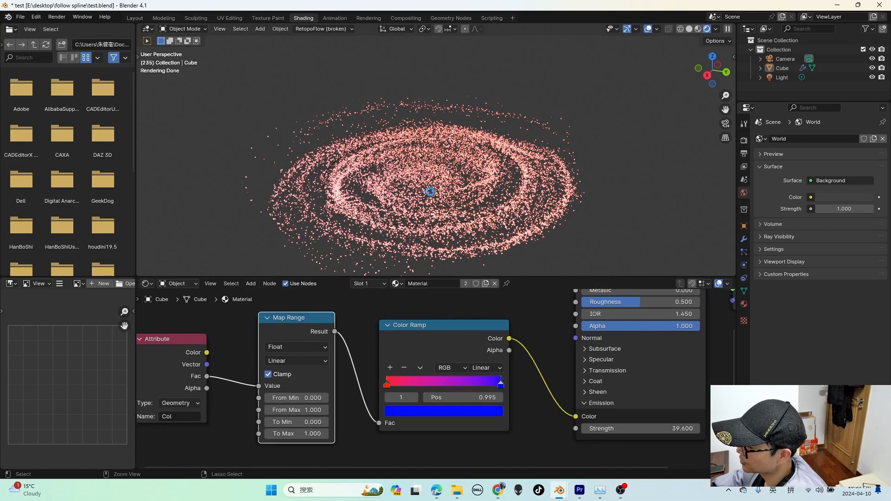
{"action": "key", "text": "ctrl+s"}
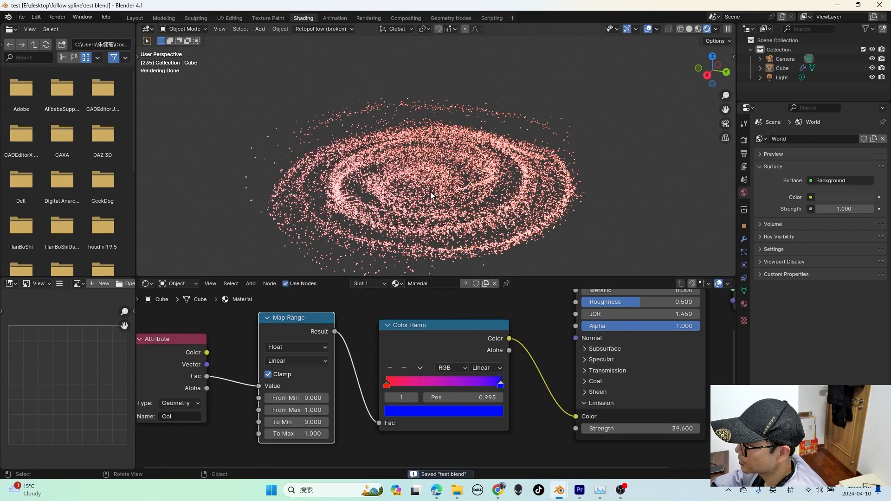
Return to the Geometry Nodes workspace and connect a Viewer node to Set Point Radius's Points output
{"action": "left_click", "coordinate": [135, 18]}
{"action": "left_click", "coordinate": [467, 18]}
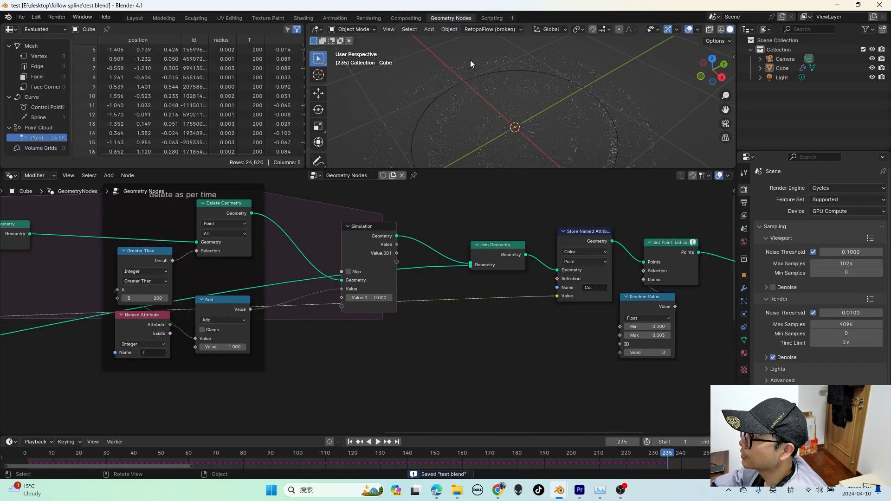
{"action": "scroll", "coordinate": [445, 270], "scroll_direction": "down", "scroll_amount": 3, "text": "ctrl"}
{"action": "scroll", "coordinate": [510, 302], "scroll_direction": "up", "scroll_amount": 2}
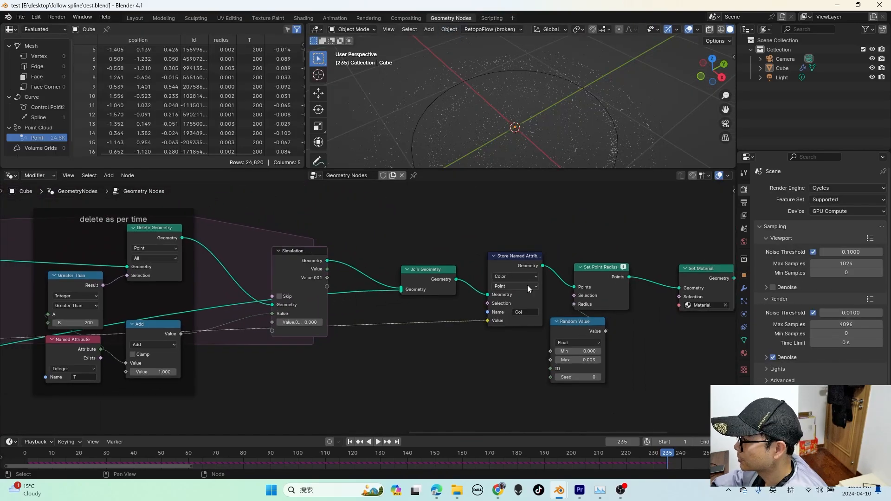
{"action": "middle_click_drag", "start_coordinate": [531, 288], "coordinate": [478, 287]}
{"action": "left_click", "coordinate": [478, 287]}
{"action": "left_click", "coordinate": [553, 296]}
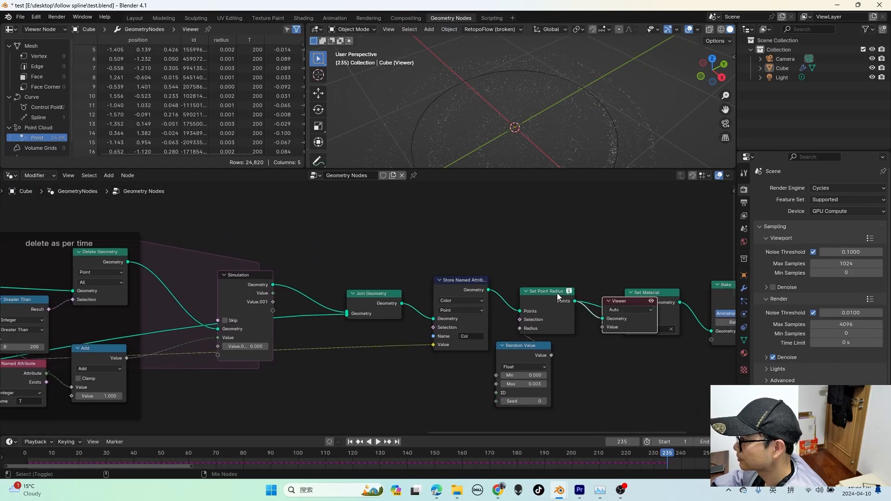
{"action": "left_click", "coordinate": [557, 293], "text": "ctrl+shift"}
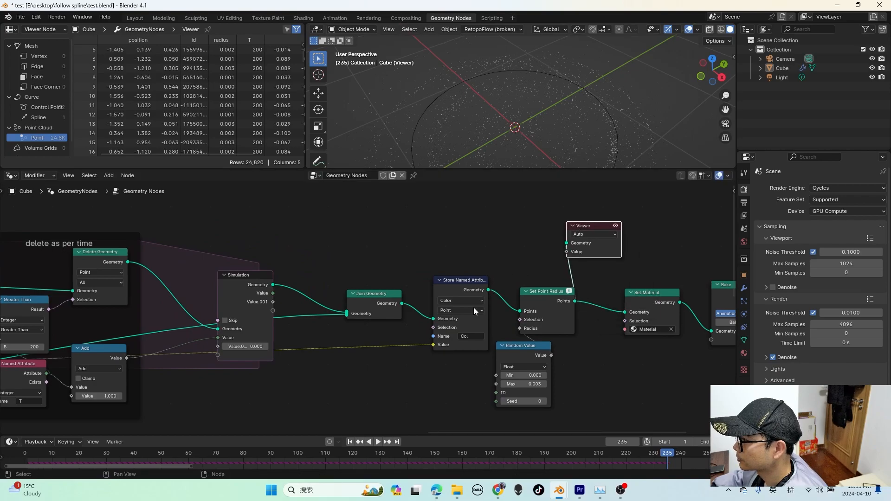
Add a Named Attribute node reading the Color attribute Col and connect its Attribute output to the Viewer's Value input
{"action": "key", "text": "shift+a"}
{"action": "type", "text": "name"}
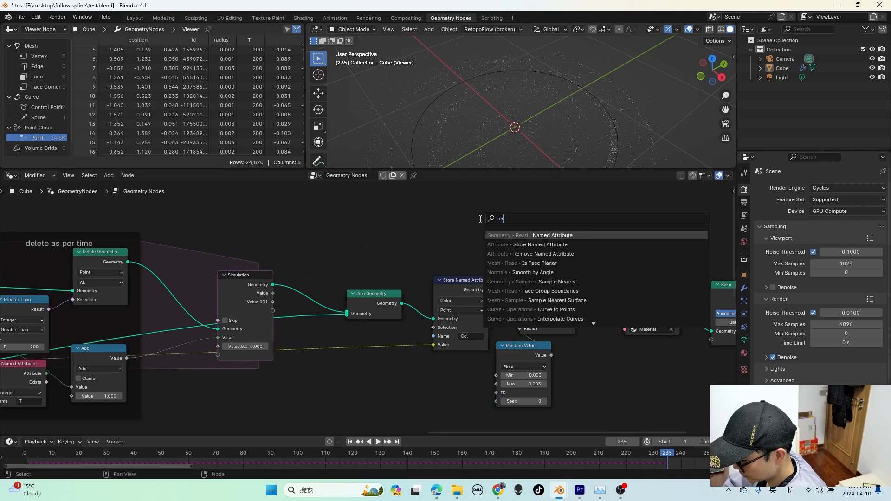
{"action": "left_click", "coordinate": [500, 235]}
{"action": "left_click", "coordinate": [495, 233]}
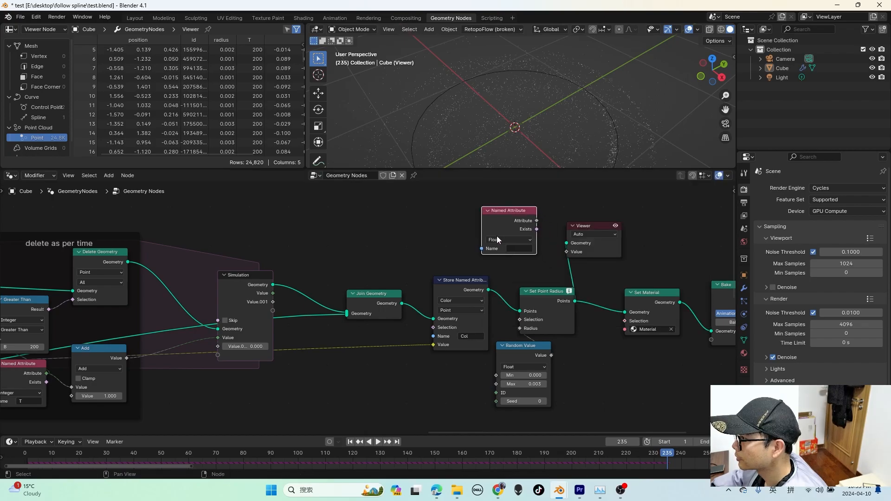
{"action": "left_click", "coordinate": [513, 248]}
{"action": "type", "text": "C"}
{"action": "key", "text": "Return"}
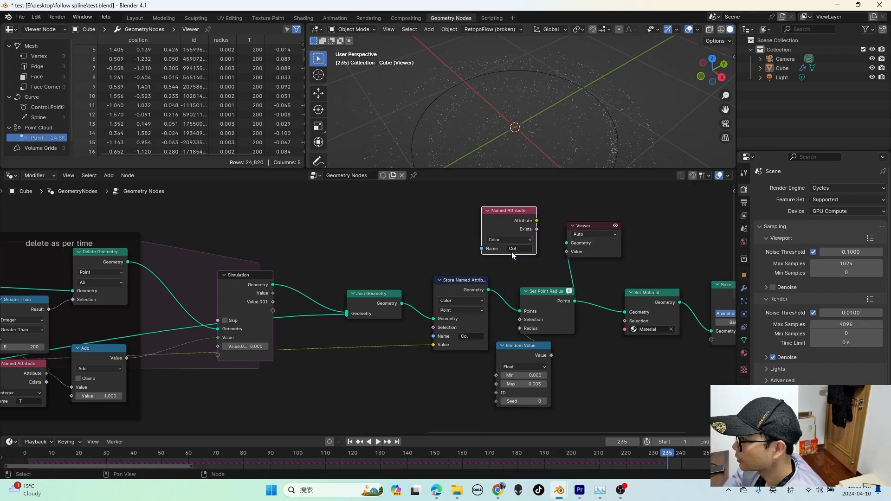
{"action": "left_click_drag", "start_coordinate": [537, 221], "coordinate": [570, 252]}
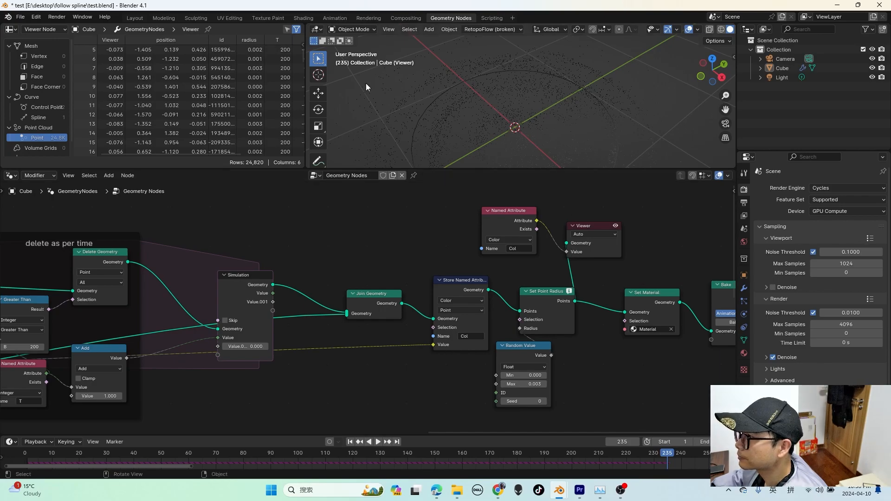
Widen the spreadsheet to show the whole Col column and examine its values from the first row
{"action": "left_click_drag", "start_coordinate": [306, 67], "coordinate": [379, 67]}
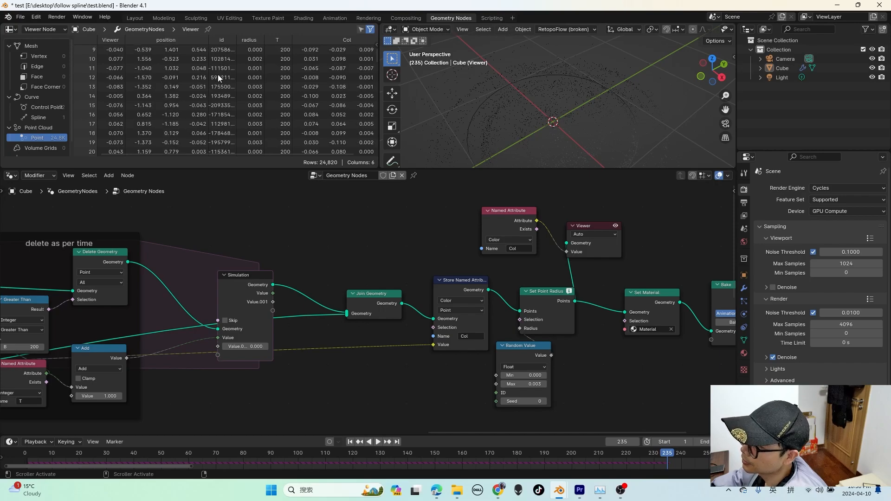
{"action": "scroll", "coordinate": [236, 80], "scroll_direction": "up", "scroll_amount": 3}
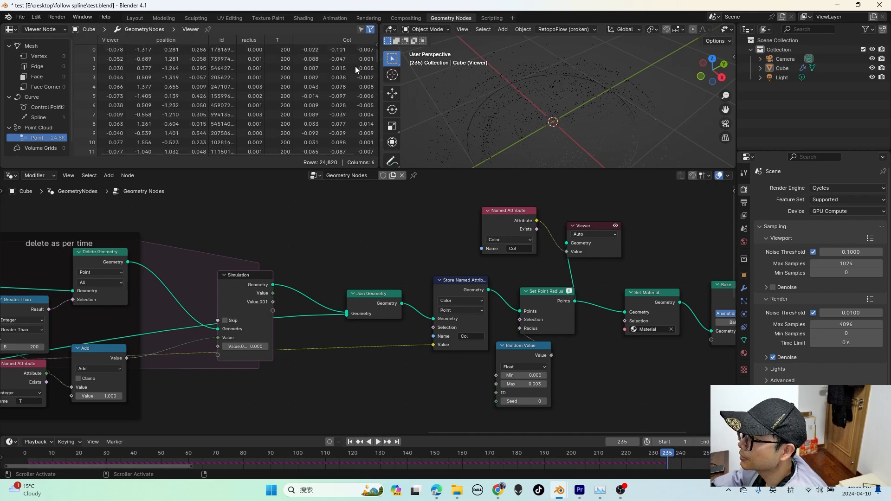
{"action": "scroll", "coordinate": [471, 335], "scroll_direction": "up", "scroll_amount": 1}
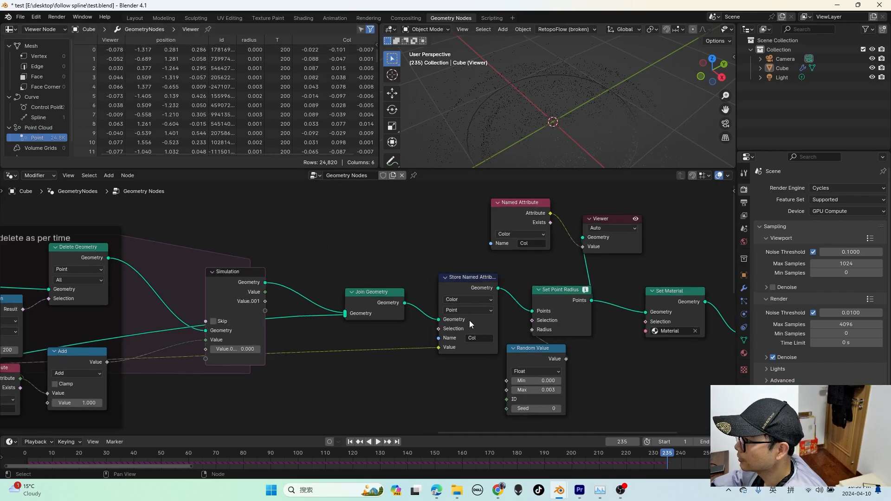
Set the data type of both the Store Named Attribute and Named Attribute nodes to Float, examining the Col values
{"action": "left_click", "coordinate": [469, 300]}
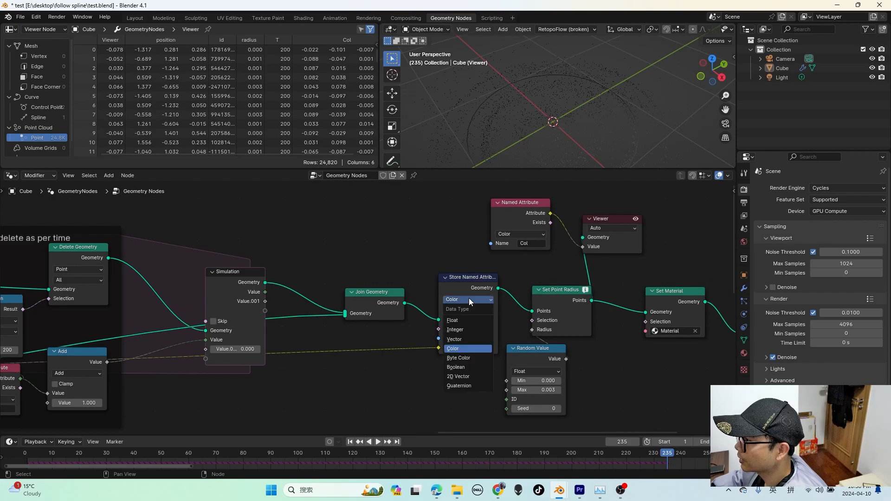
{"action": "left_click", "coordinate": [463, 323]}
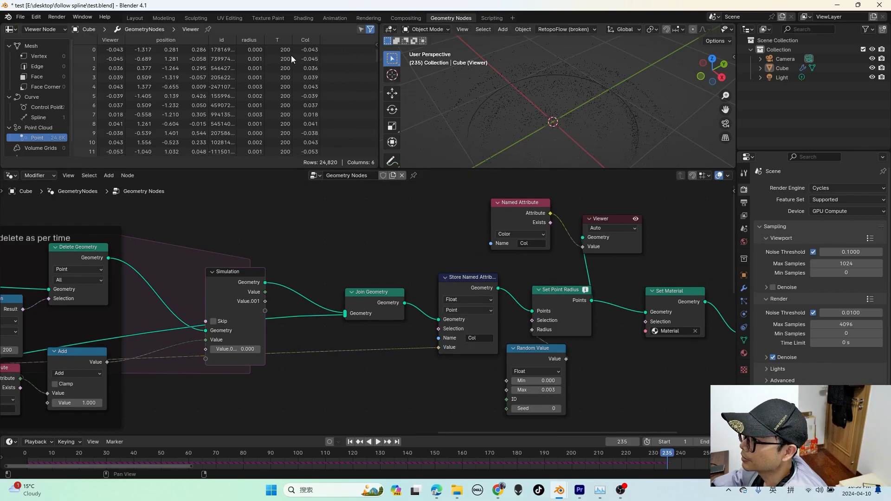
{"action": "scroll", "coordinate": [315, 102], "scroll_direction": "down", "scroll_amount": 10}
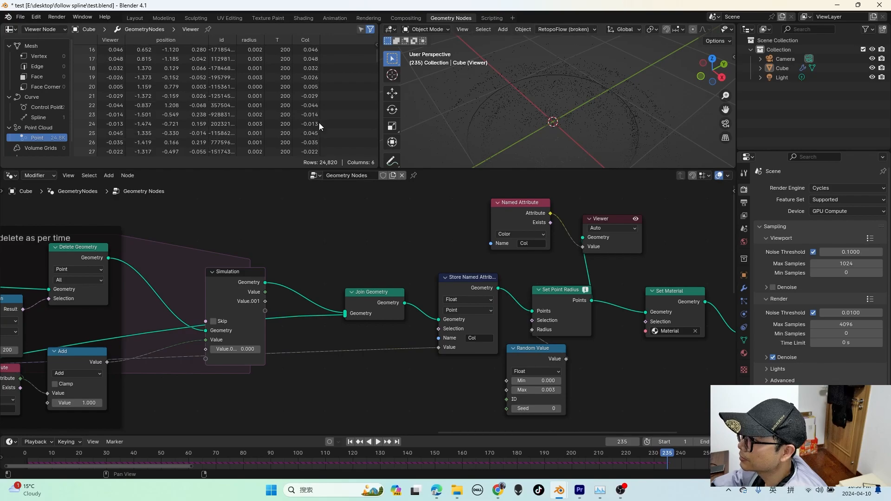
{"action": "scroll", "coordinate": [319, 123], "scroll_direction": "down", "scroll_amount": 7}
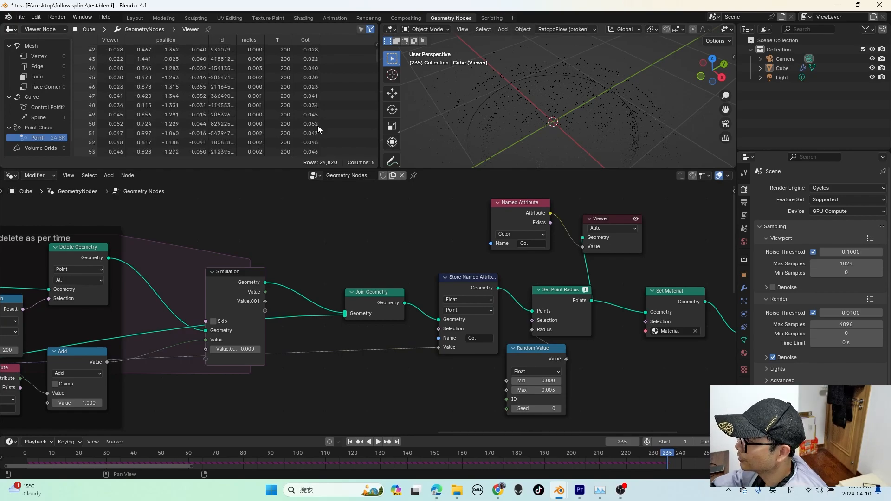
{"action": "left_click", "coordinate": [529, 235]}
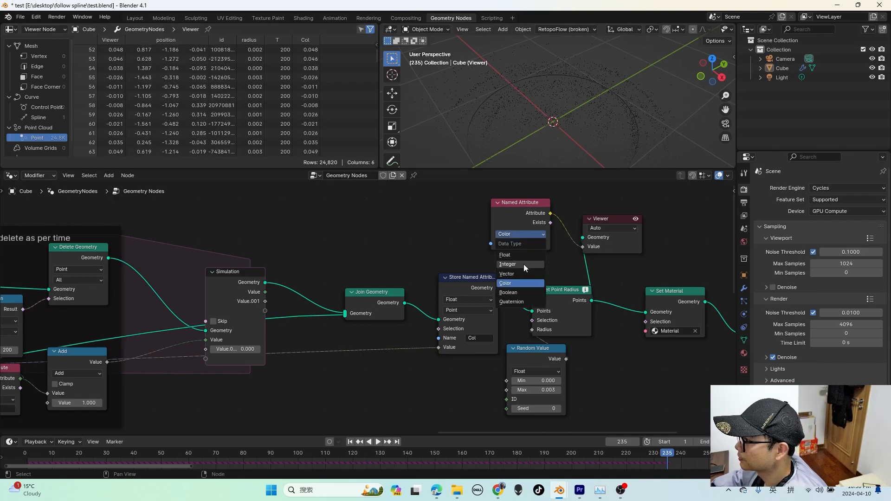
{"action": "left_click", "coordinate": [521, 256]}
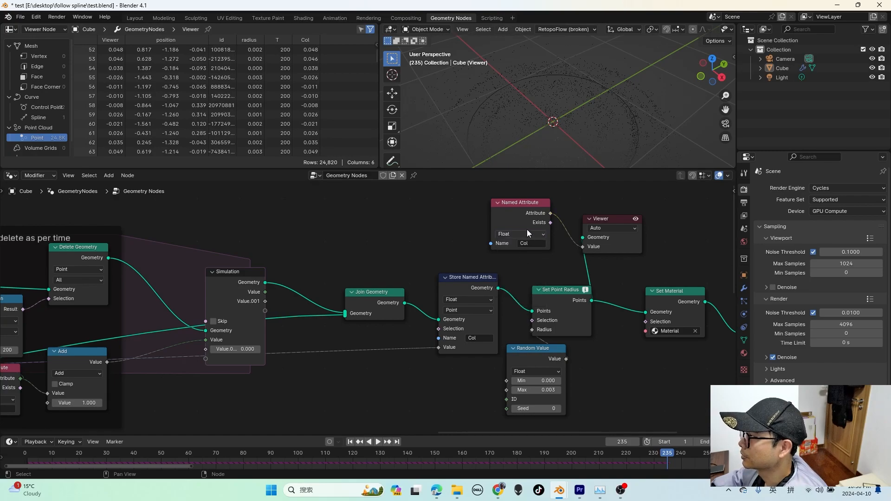
Delete the Named Attribute and Viewer nodes, and save the file
{"action": "left_click_drag", "start_coordinate": [630, 266], "coordinate": [503, 201]}
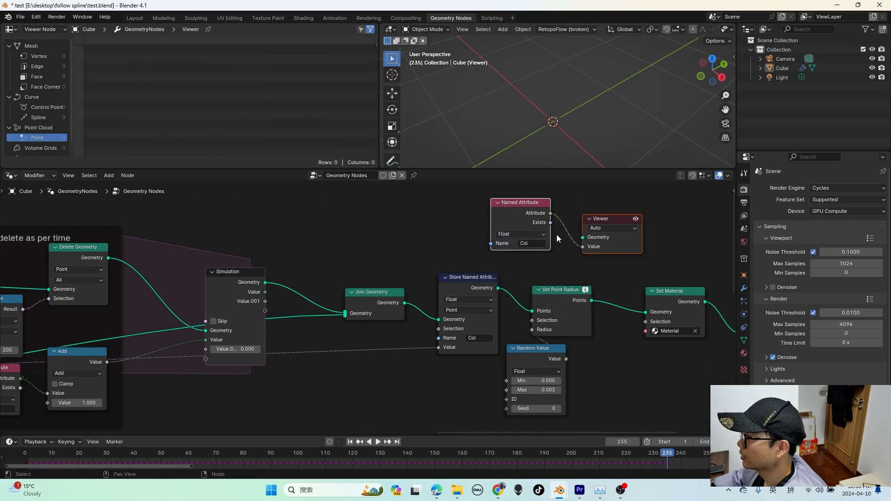
{"action": "key", "text": "x"}
{"action": "key", "text": "ctrl+s"}
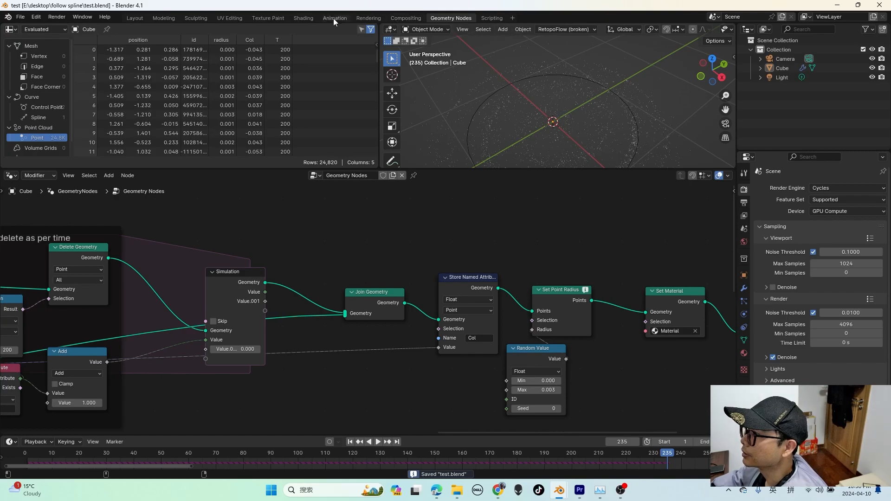
Return to the Shading workspace and set the Map Range node's From Max to 0.05
{"action": "left_click", "coordinate": [304, 18]}
{"action": "scroll", "coordinate": [307, 405], "scroll_direction": "up", "scroll_amount": 4}
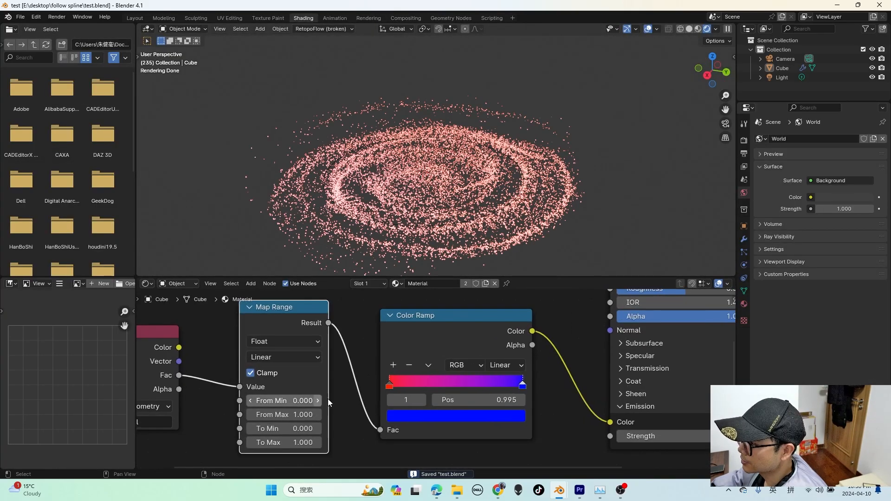
{"action": "left_click", "coordinate": [308, 407]}
{"action": "type", "text": "."}
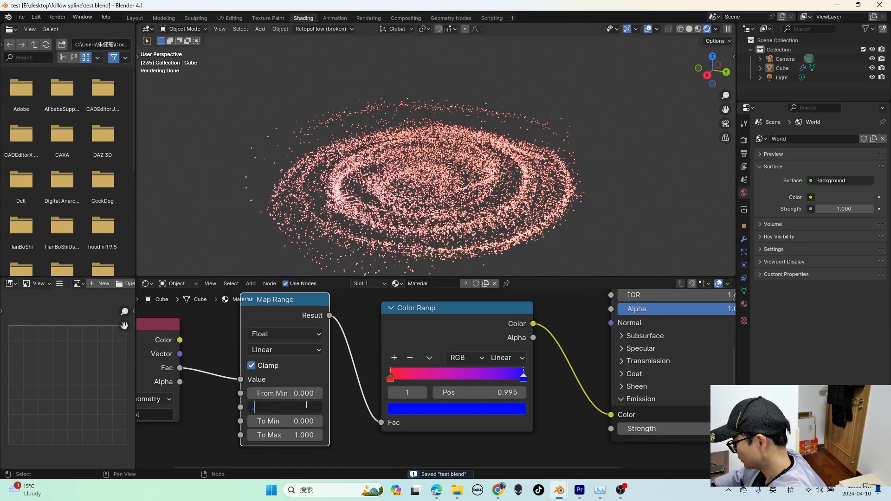
{"action": "type", "text": "0"}
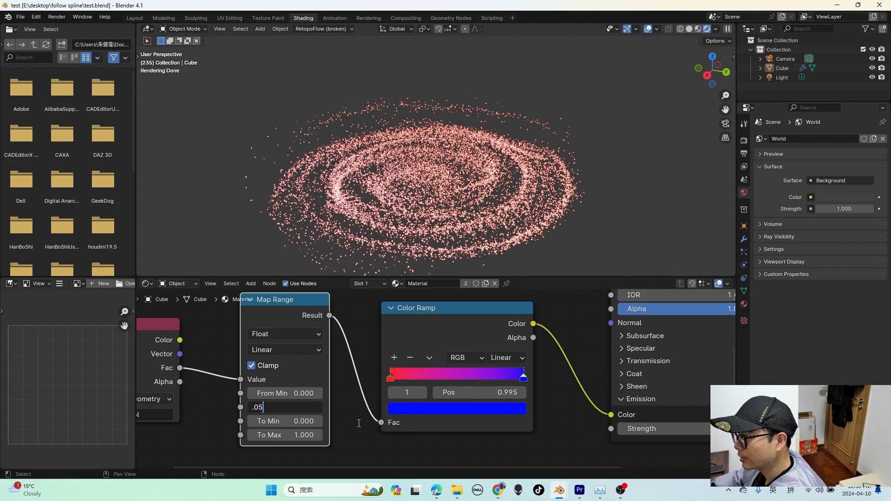
{"action": "type", "text": "5"}
{"action": "key", "text": "Return"}
Add a Color Ramp stop at position 0.441 and color it dark red with hue 0.998, saturation 1 and value 0.556
{"action": "mouse_move", "coordinate": [436, 209]}
{"action": "middle_mouse_down"}
{"action": "mouse_move", "coordinate": [427, 235]}
{"action": "mouse_move", "coordinate": [427, 207]}
{"action": "mouse_move", "coordinate": [431, 222]}
{"action": "middle_mouse_up"}
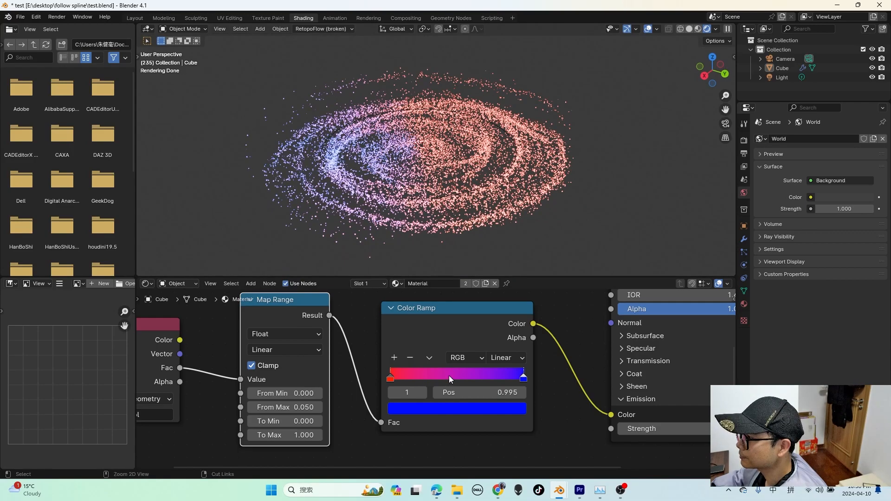
{"action": "left_click", "coordinate": [450, 375], "text": "ctrl"}
{"action": "left_click", "coordinate": [458, 409]}
{"action": "mouse_move", "coordinate": [457, 275]}
{"action": "left_mouse_down"}
{"action": "mouse_move", "coordinate": [444, 264]}
{"action": "mouse_move", "coordinate": [425, 308]}
{"action": "mouse_move", "coordinate": [453, 321]}
{"action": "left_mouse_up"}
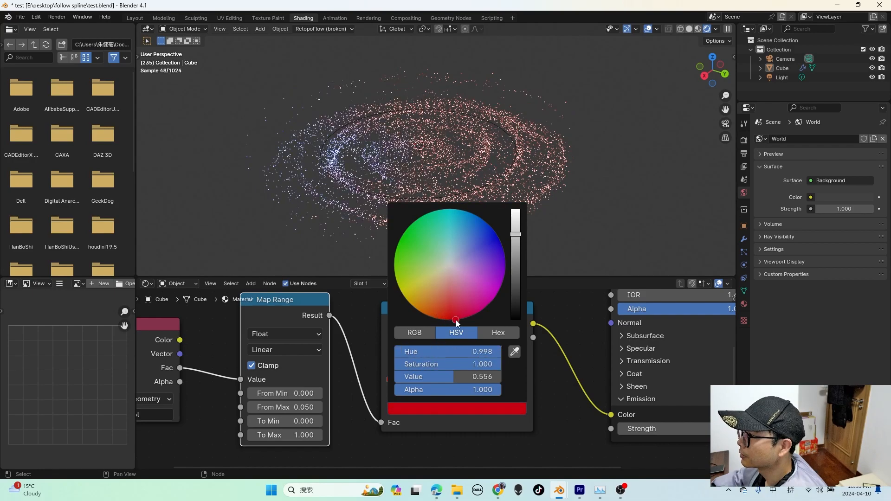
{"action": "left_click", "coordinate": [504, 211]}
{"action": "middle_click_drag", "start_coordinate": [504, 212], "coordinate": [510, 216]}
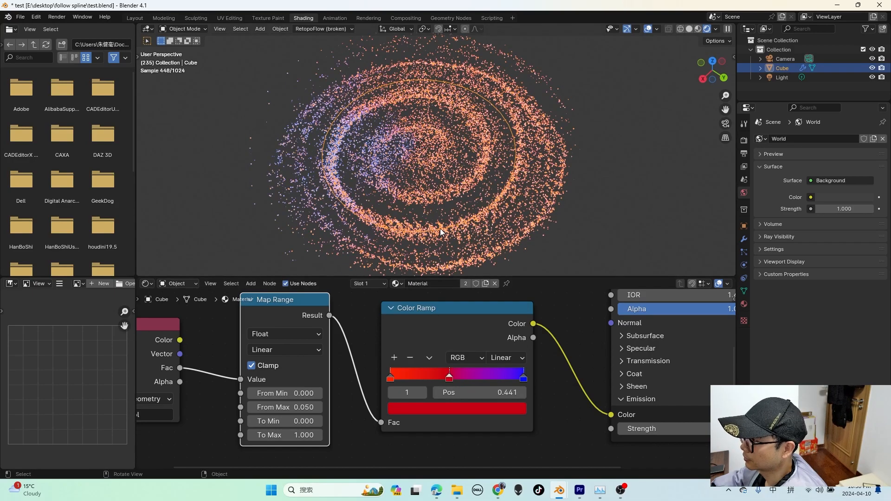
Try different Color Ramp stop positions, ending with the first stop at the start and the dark red middle stop at 0.405
{"action": "left_click_drag", "start_coordinate": [391, 380], "coordinate": [496, 377]}
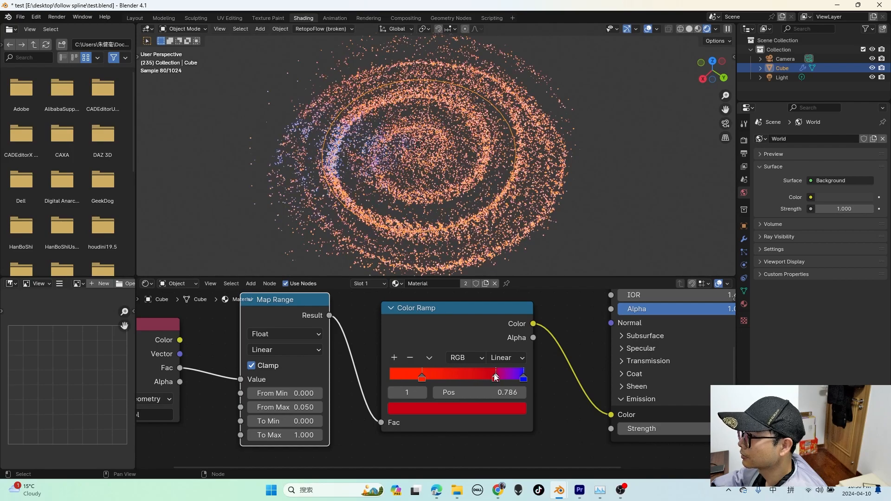
{"action": "left_click_drag", "start_coordinate": [421, 377], "coordinate": [390, 378]}
{"action": "left_click_drag", "start_coordinate": [495, 379], "coordinate": [445, 374]}
Return to the Geometry Nodes workspace, bring the Curve Circle and Spiral nodes into view, and save the file
{"action": "left_click", "coordinate": [138, 18]}
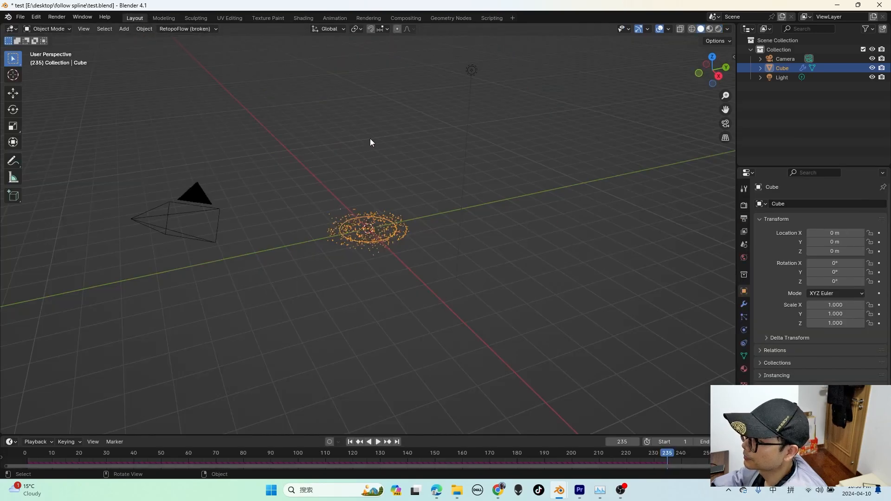
{"action": "left_click", "coordinate": [450, 18]}
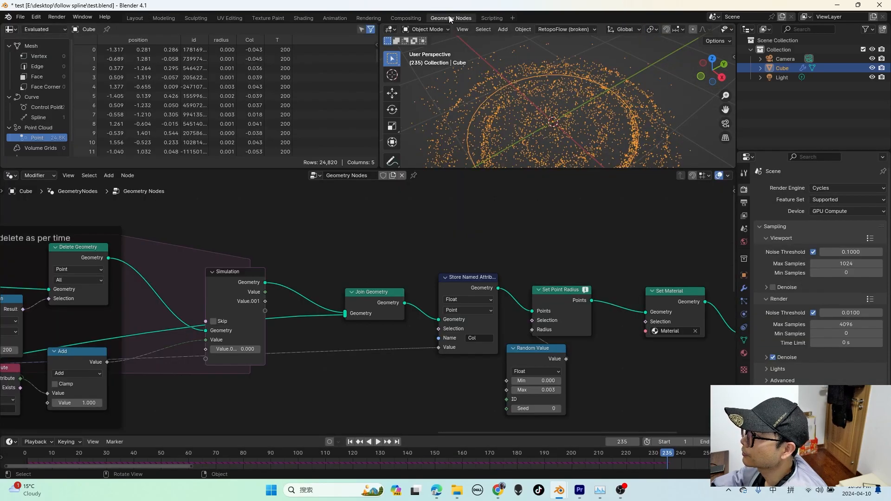
{"action": "scroll", "coordinate": [145, 255], "scroll_direction": "down", "scroll_amount": 2}
{"action": "scroll", "coordinate": [437, 269], "scroll_direction": "up", "scroll_amount": 2}
{"action": "middle_click_drag", "start_coordinate": [116, 338], "coordinate": [453, 305]}
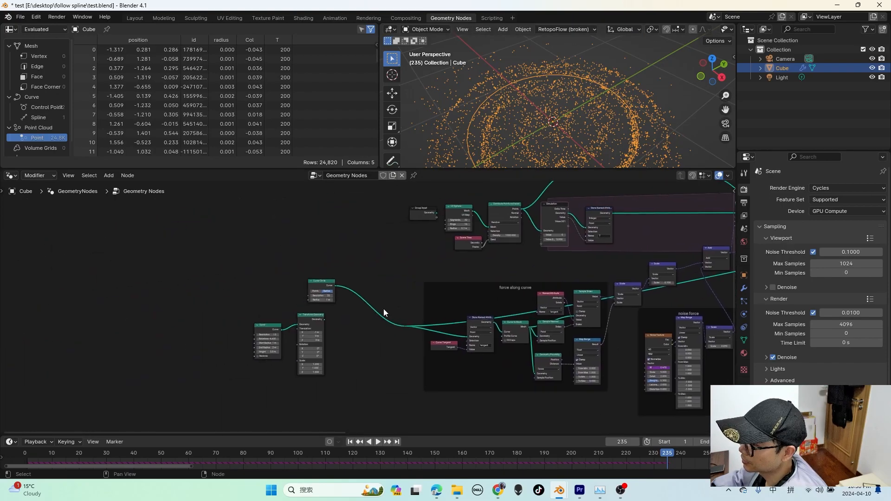
{"action": "scroll", "coordinate": [366, 309], "scroll_direction": "up", "scroll_amount": 7}
{"action": "key", "text": "ctrl+s"}
Shift the Curve Circle node aside and insert a Join Geometry node on its Curve output link
{"action": "key", "text": "shift+a"}
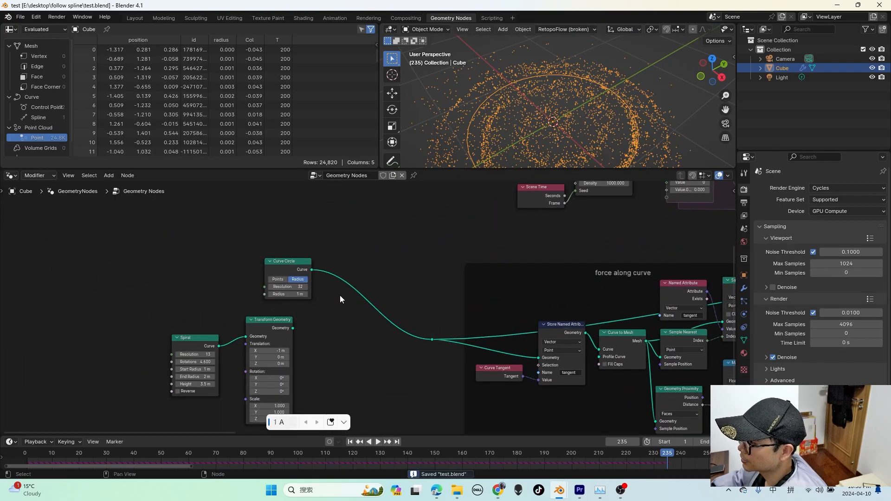
{"action": "left_click_drag", "start_coordinate": [308, 263], "coordinate": [298, 262]}
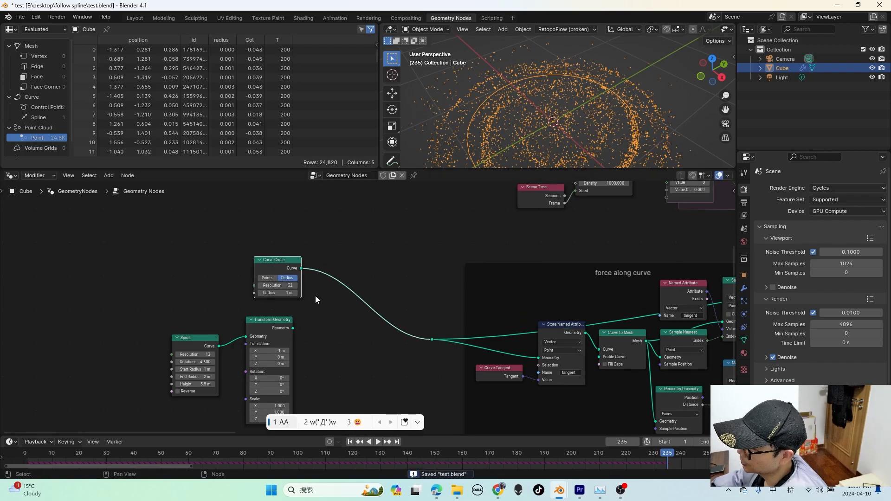
{"action": "key", "text": "shift+a"}
{"action": "left_click", "coordinate": [317, 283]}
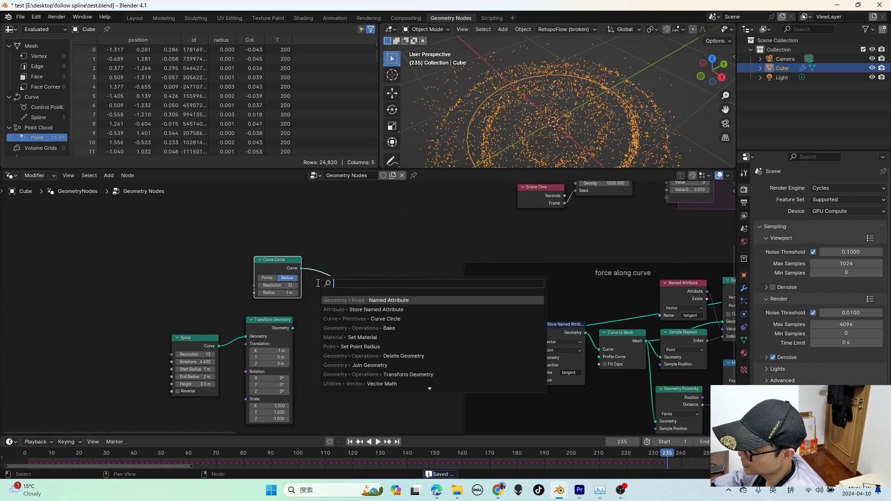
{"action": "type", "text": "join"}
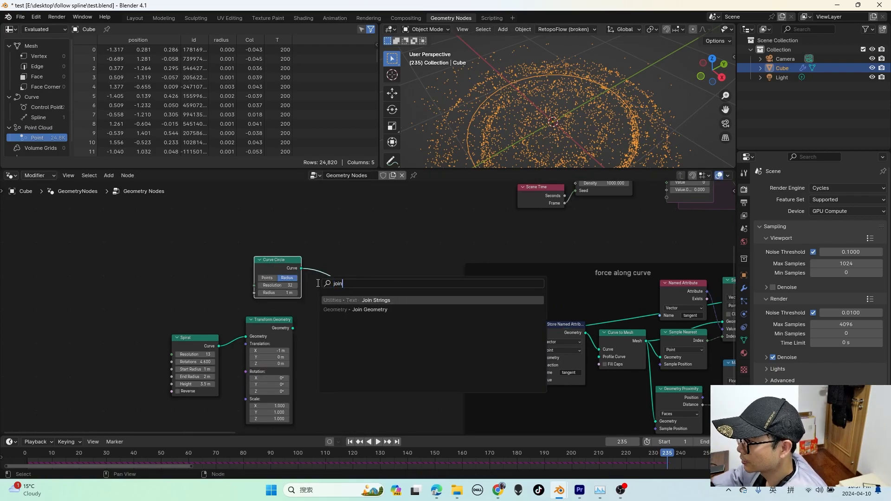
{"action": "left_click", "coordinate": [370, 310]}
{"action": "left_click", "coordinate": [378, 311]}
Connect the spiral's Transform Geometry output to the Join Geometry node so both curves are combined
{"action": "left_click", "coordinate": [291, 330]}
{"action": "left_click_drag", "start_coordinate": [338, 322], "coordinate": [355, 316]}
{"action": "scroll", "coordinate": [353, 320], "scroll_direction": "down", "scroll_amount": 4}
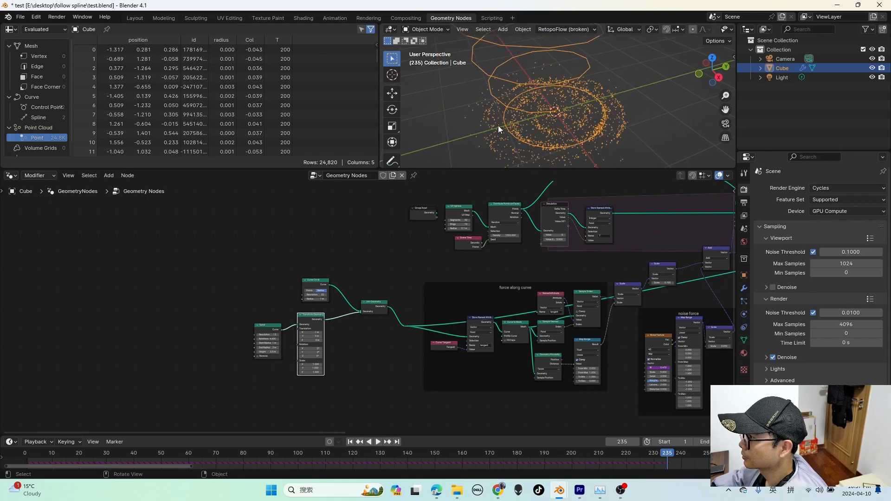
Go to the Shading workspace, inspect the combined curves and particles, and set the viewport to Solid shading
{"action": "left_click", "coordinate": [303, 18]}
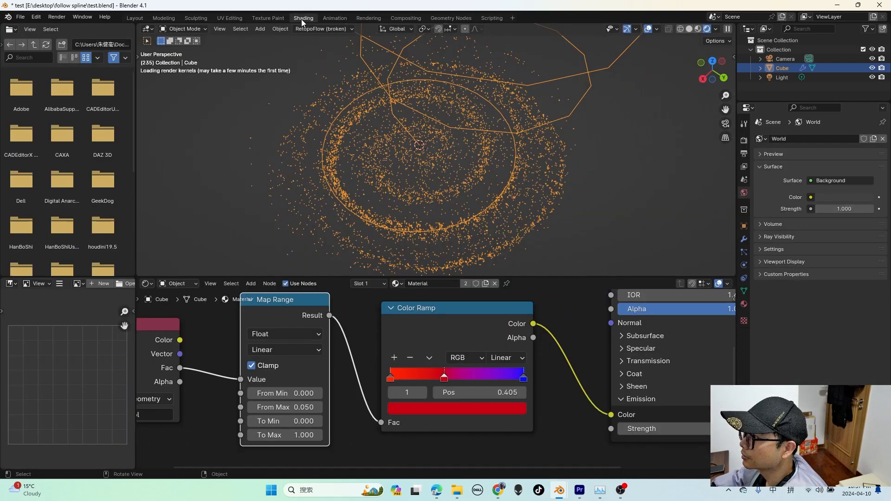
{"action": "mouse_move", "coordinate": [426, 176]}
{"action": "middle_mouse_down"}
{"action": "mouse_move", "coordinate": [427, 146]}
{"action": "mouse_move", "coordinate": [426, 174]}
{"action": "middle_mouse_up"}
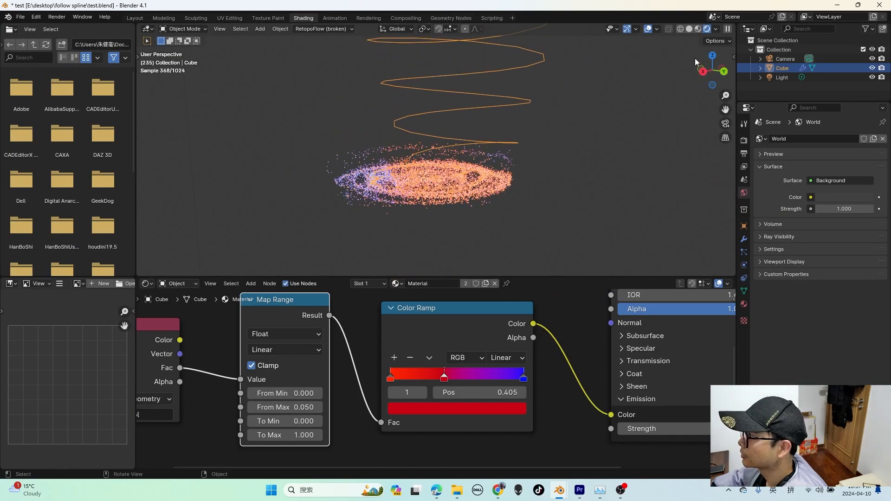
{"action": "left_click", "coordinate": [684, 29]}
{"action": "left_click", "coordinate": [702, 29]}
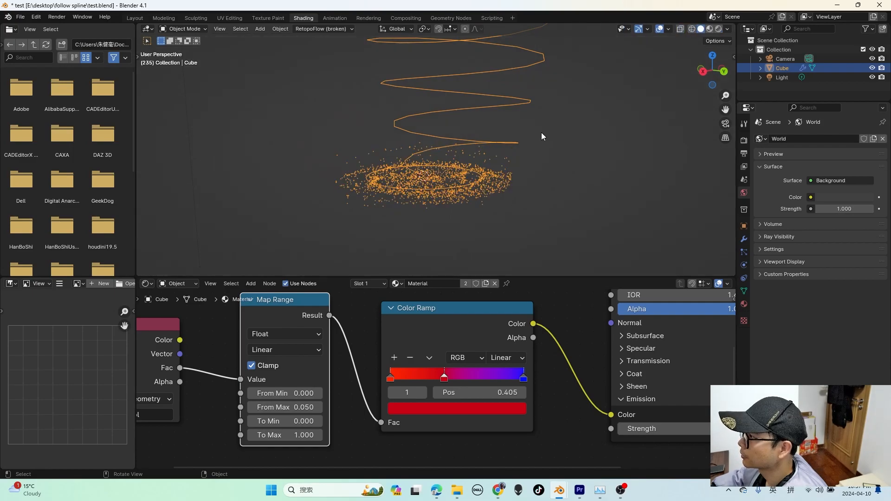
{"action": "middle_click_drag", "start_coordinate": [542, 136], "coordinate": [550, 154]}
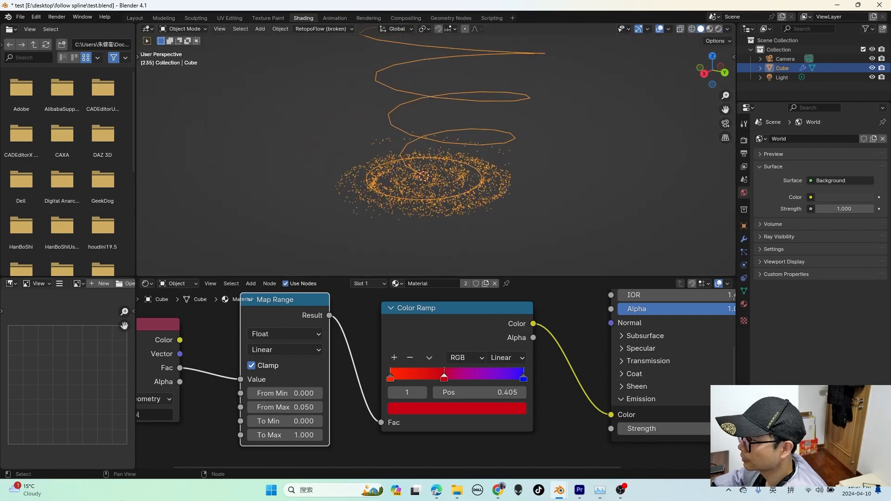
Switch to the Layout workspace and return the timeline to frame 0
{"action": "left_click", "coordinate": [135, 18]}
{"action": "left_click_drag", "start_coordinate": [57, 456], "coordinate": [24, 457]}
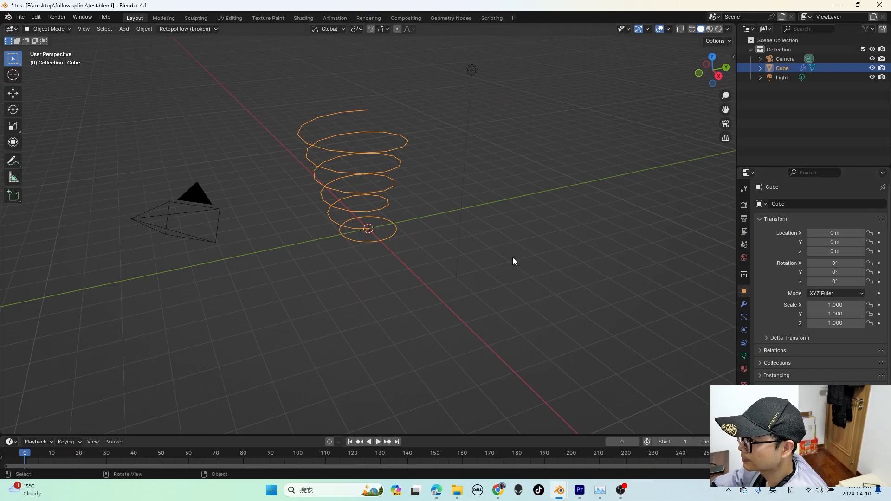
Play the particle simulation from frame 0, inspect the particles along the circle and spiral, and save the file
{"action": "key", "text": "space"}
{"action": "scroll", "coordinate": [383, 238], "scroll_direction": "up", "scroll_amount": 3}
{"action": "middle_click_drag", "start_coordinate": [383, 238], "coordinate": [368, 227]}
{"action": "middle_click_drag", "start_coordinate": [423, 226], "coordinate": [439, 197]}
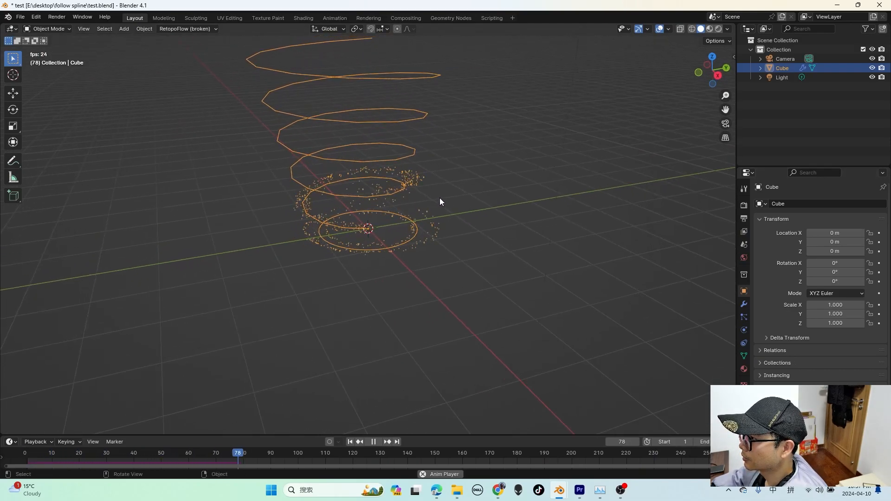
{"action": "key", "text": "ctrl+s"}
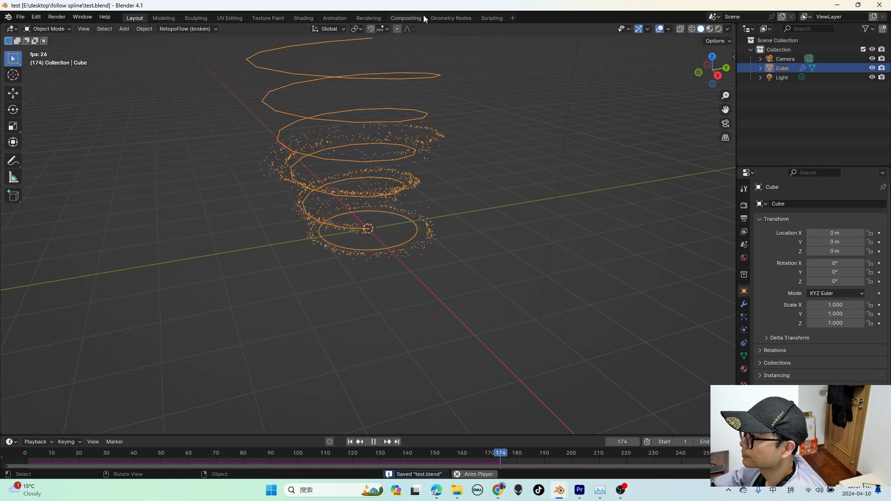
Stop the playback at frame 244 and preview the deselected particles with Rendered shading in the Shading workspace
{"action": "left_click", "coordinate": [451, 18]}
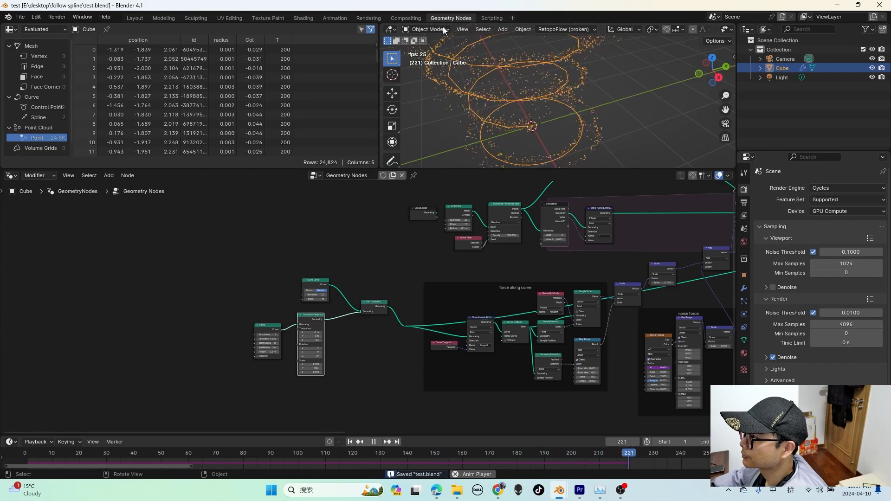
{"action": "key", "text": "space"}
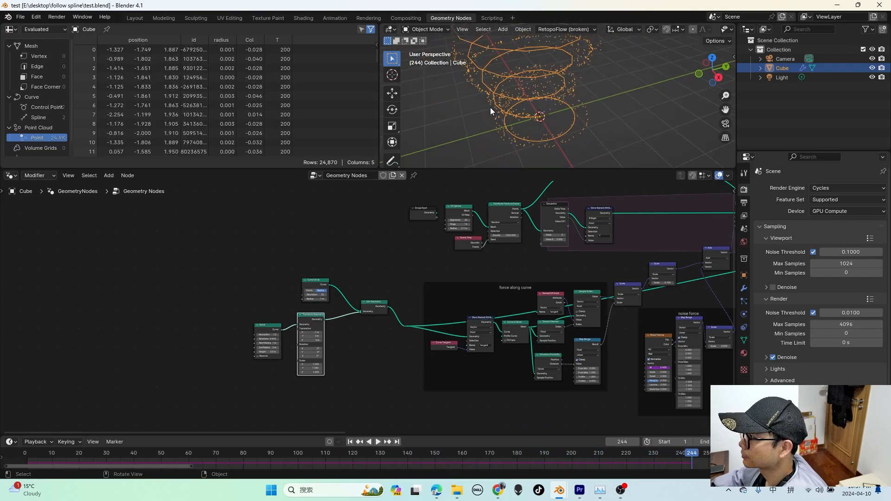
{"action": "left_click", "coordinate": [303, 17]}
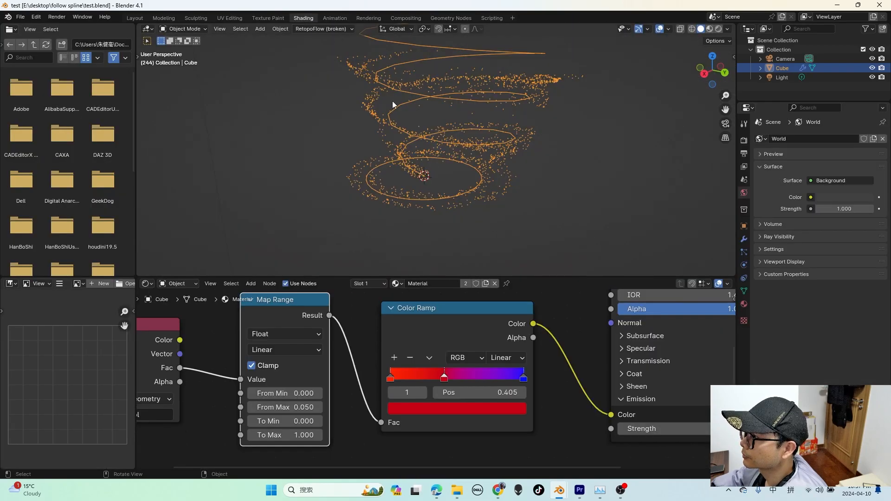
{"action": "left_click", "coordinate": [721, 28]}
{"action": "left_click", "coordinate": [595, 174]}
{"action": "mouse_move", "coordinate": [516, 159]}
{"action": "middle_mouse_down"}
{"action": "mouse_move", "coordinate": [566, 158]}
{"action": "mouse_move", "coordinate": [598, 192]}
{"action": "mouse_move", "coordinate": [562, 175]}
{"action": "mouse_move", "coordinate": [553, 117]}
{"action": "mouse_move", "coordinate": [528, 165]}
{"action": "mouse_move", "coordinate": [520, 156]}
{"action": "mouse_move", "coordinate": [499, 163]}
{"action": "middle_mouse_up"}
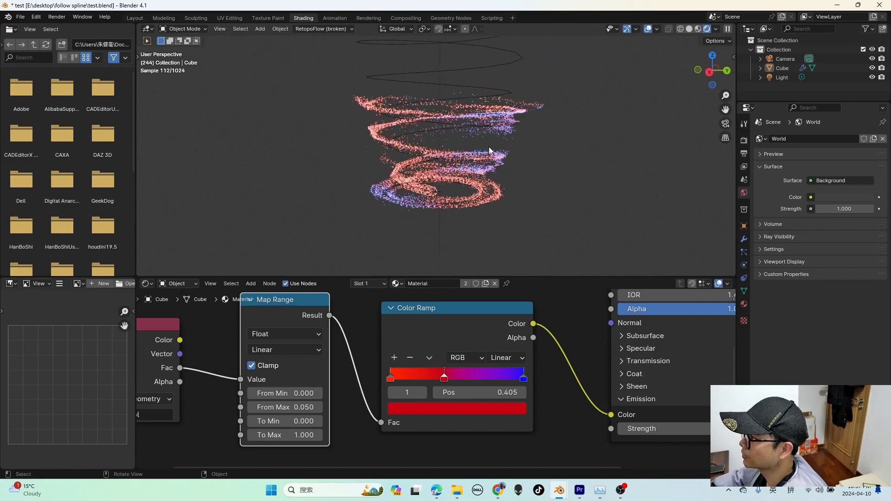
{"action": "scroll", "coordinate": [357, 325], "scroll_direction": "down", "scroll_amount": 1}
Return to the Geometry Nodes workspace and reposition the noise force frame below the Add node
{"action": "left_click", "coordinate": [448, 16]}
{"action": "scroll", "coordinate": [459, 197], "scroll_direction": "up", "scroll_amount": 3}
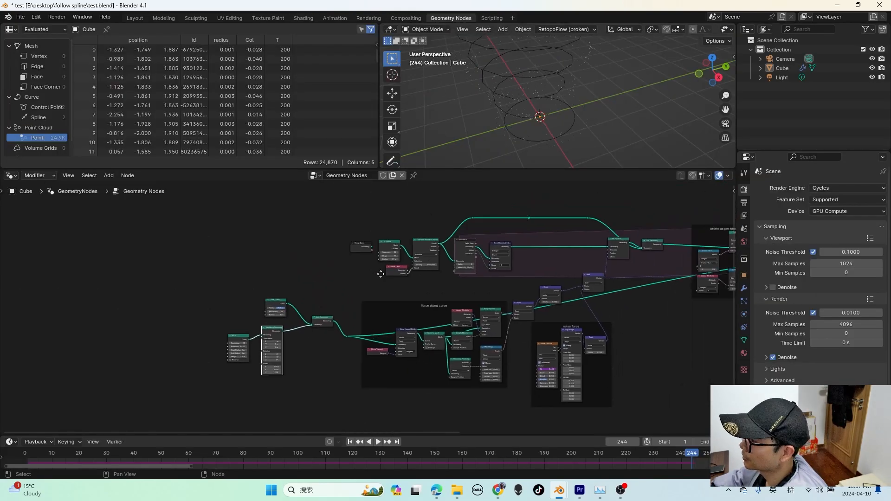
{"action": "scroll", "coordinate": [422, 288], "scroll_direction": "up", "scroll_amount": 2}
{"action": "middle_click_drag", "start_coordinate": [363, 306], "coordinate": [280, 310]}
{"action": "scroll", "coordinate": [328, 341], "scroll_direction": "up", "scroll_amount": 3}
{"action": "middle_click_drag", "start_coordinate": [354, 367], "coordinate": [358, 338]}
{"action": "left_click_drag", "start_coordinate": [372, 366], "coordinate": [312, 294]}
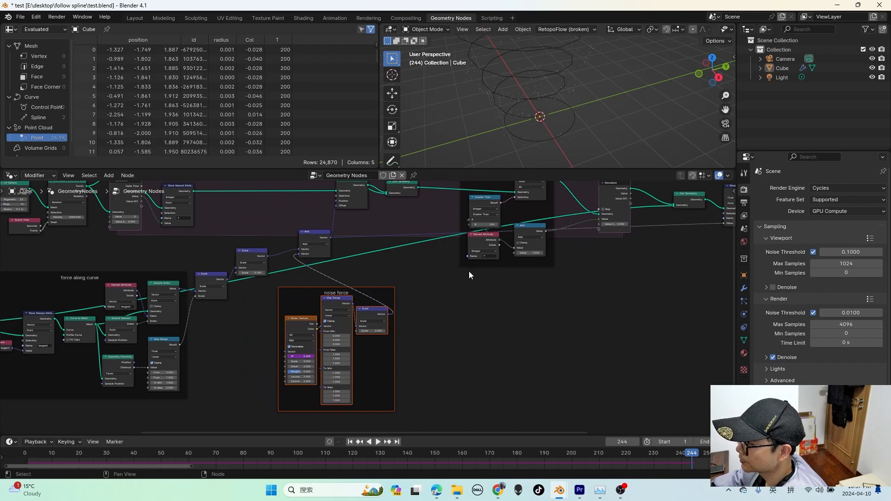
Examine the remaining geometry nodes from the particle deletion group onward to the end of the tree
{"action": "middle_click_drag", "start_coordinate": [518, 275], "coordinate": [390, 305]}
{"action": "middle_click_drag", "start_coordinate": [458, 278], "coordinate": [435, 303]}
{"action": "middle_click_drag", "start_coordinate": [391, 253], "coordinate": [321, 272]}
{"action": "scroll", "coordinate": [559, 297], "scroll_direction": "up", "scroll_amount": 1}
{"action": "mouse_move", "coordinate": [575, 291]}
{"action": "middle_mouse_down"}
{"action": "mouse_move", "coordinate": [332, 284]}
{"action": "mouse_move", "coordinate": [599, 285]}
{"action": "mouse_move", "coordinate": [488, 295]}
{"action": "middle_mouse_up"}
{"action": "scroll", "coordinate": [451, 281], "scroll_direction": "up", "scroll_amount": 1}
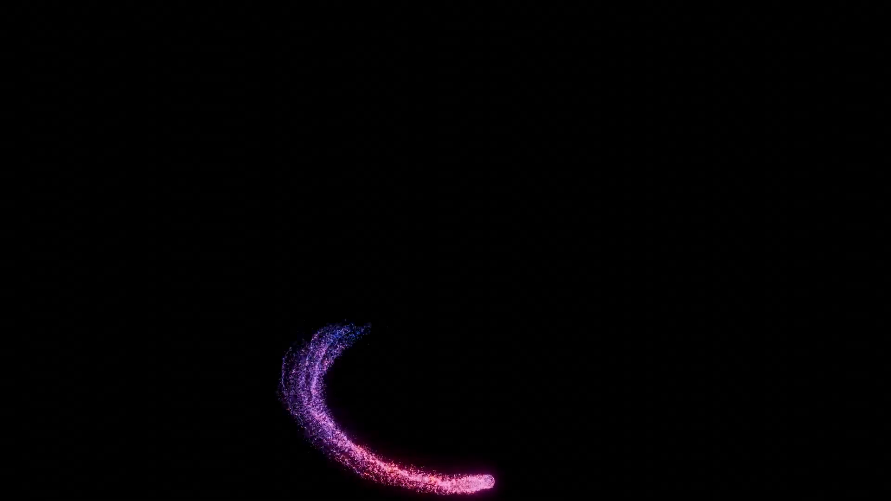